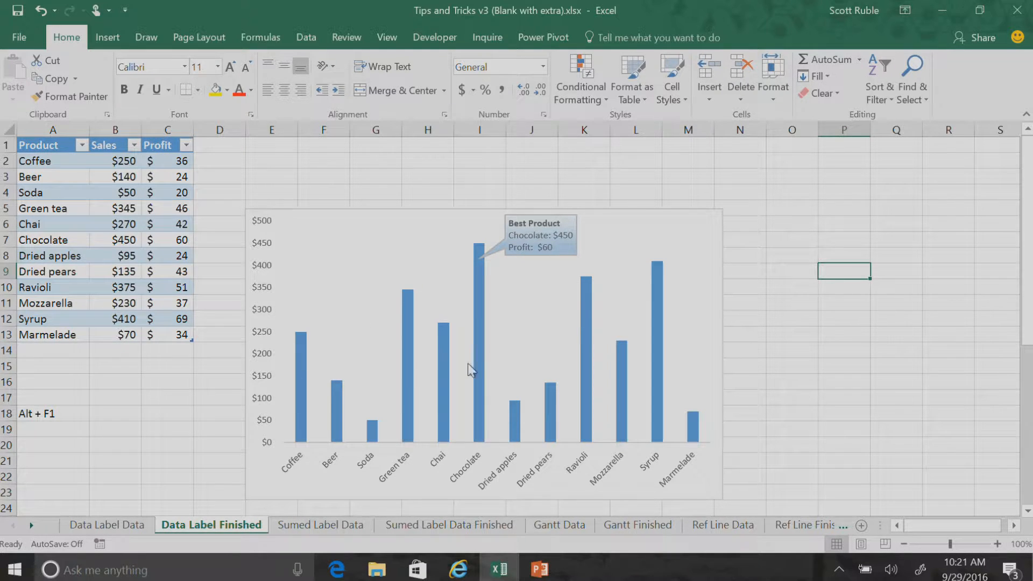
# On the Data Label Data sheet, insert a clustered column chart of the Product and Sales columns and enlarge it
pyautogui.moveTo(1028, 205); pyautogui.dragTo(1028, 371)
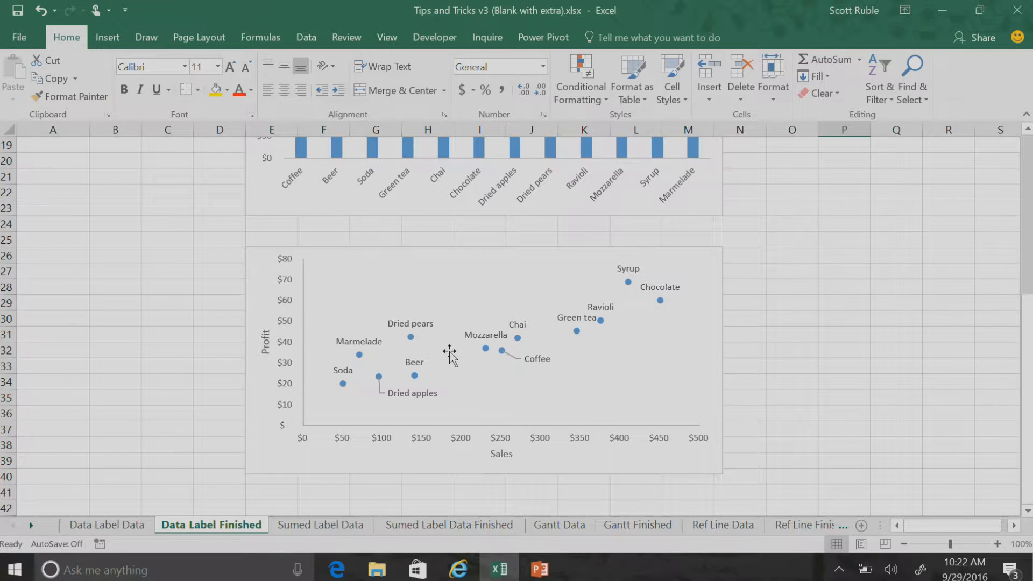
pyautogui.click(141, 530)
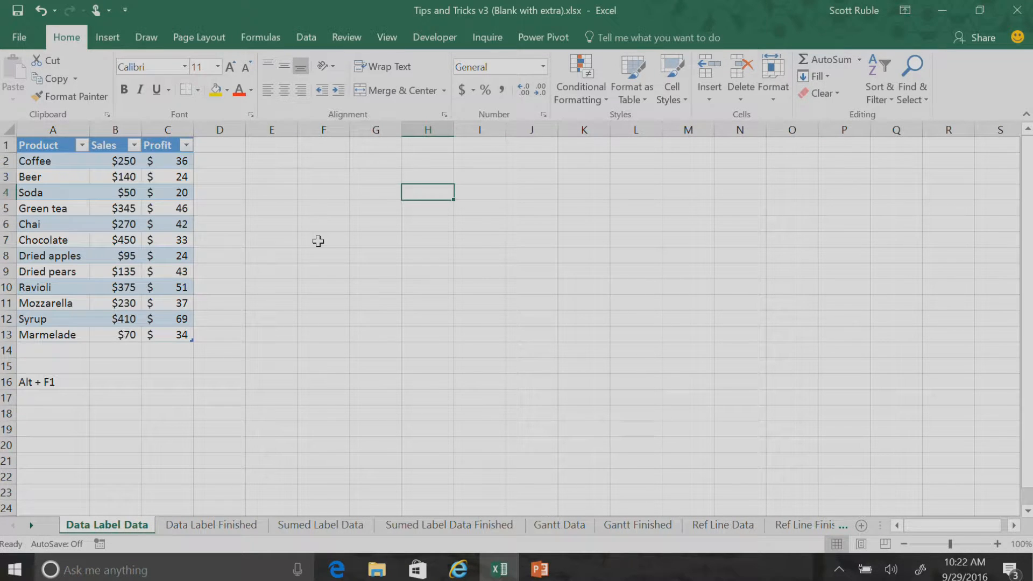
pyautogui.moveTo(54, 145); pyautogui.dragTo(119, 337)
pyautogui.click(118, 39)
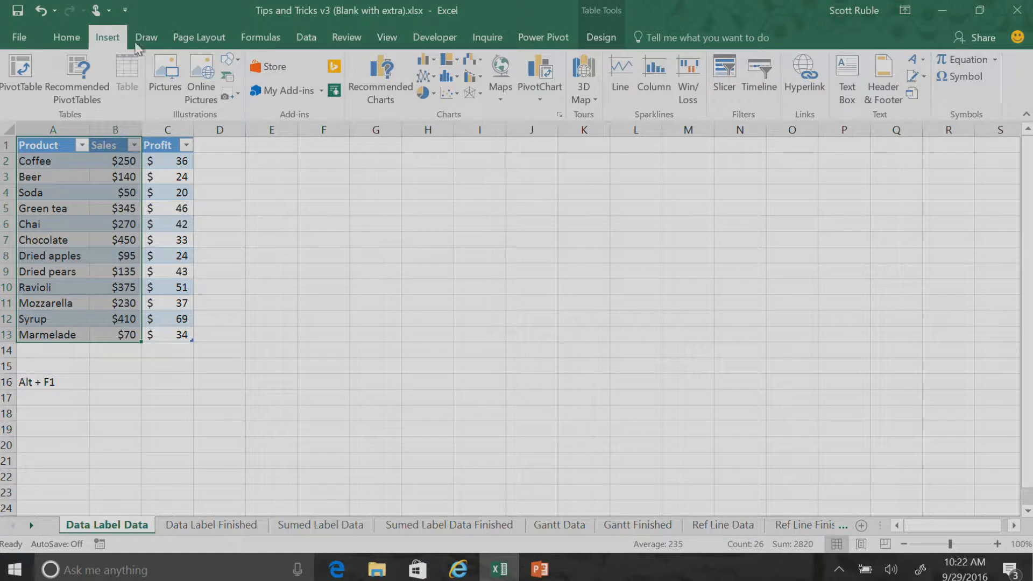
pyautogui.click(424, 61)
pyautogui.click(428, 96)
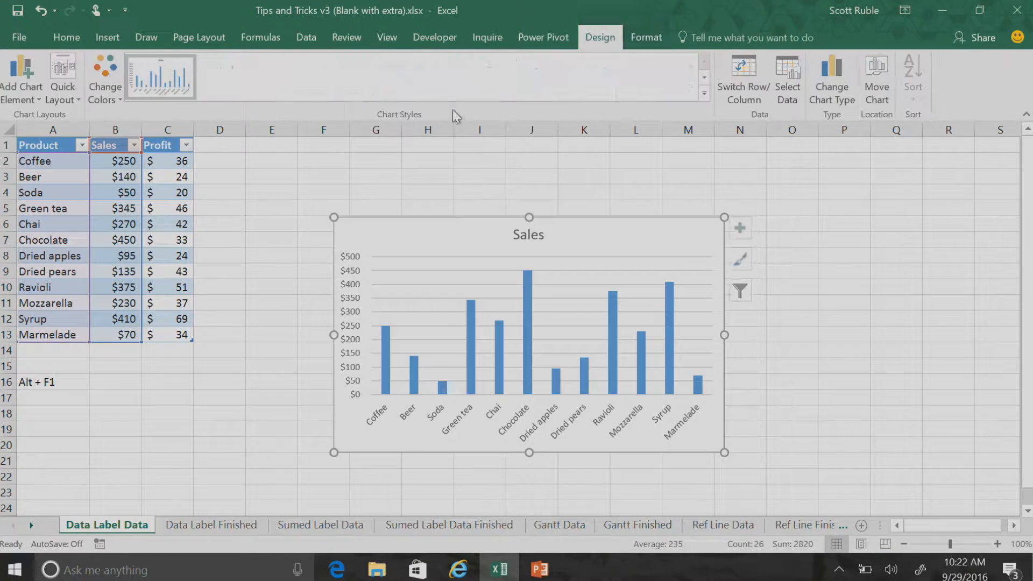
pyautogui.moveTo(334, 217); pyautogui.dragTo(231, 166)
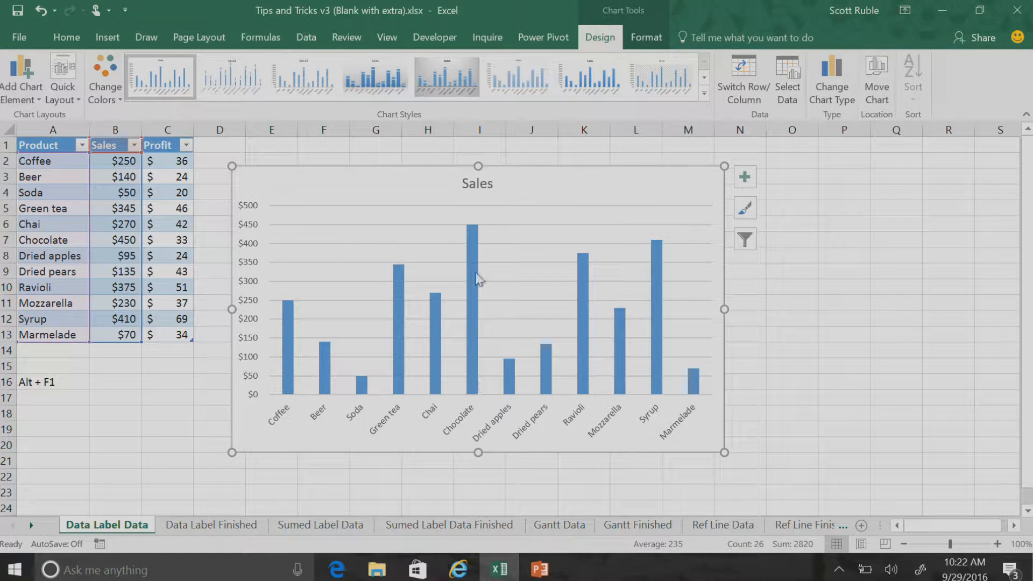
# Add a data callout to the Chocolate column only and move it up beside the chart title, away from the bar
pyautogui.click(473, 243)
pyautogui.click(472, 246)
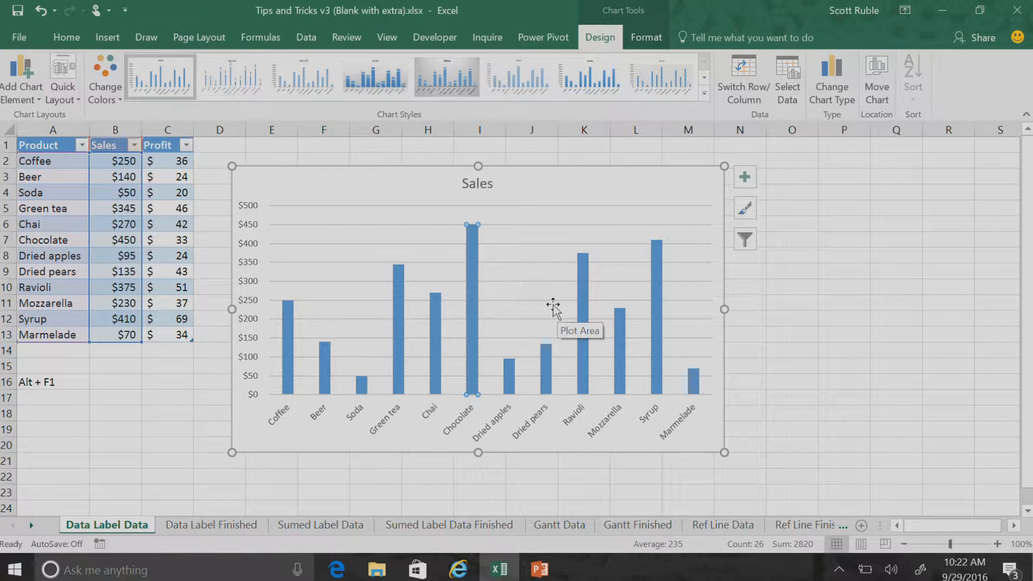
pyautogui.rightClick(473, 256)
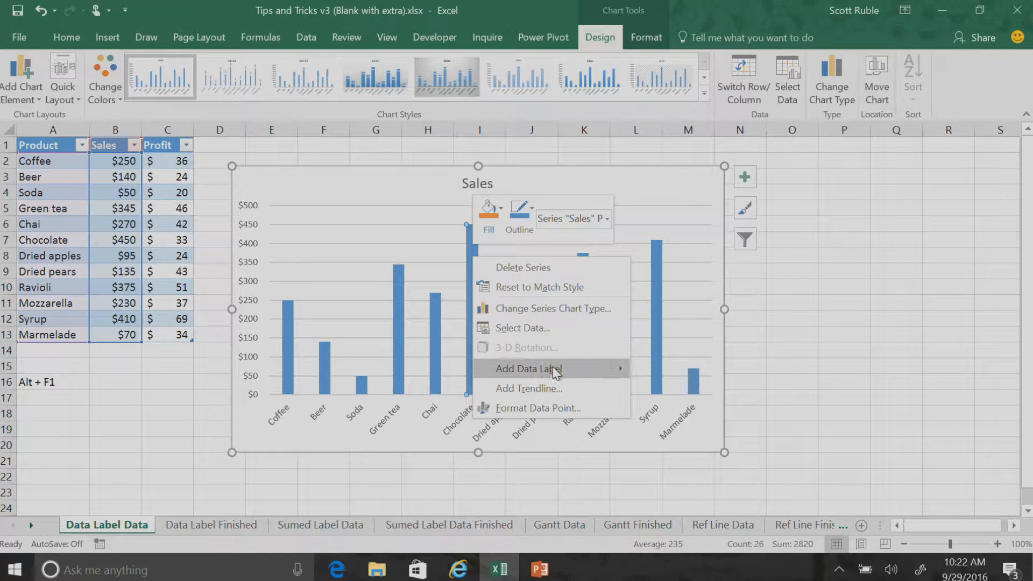
pyautogui.moveTo(555, 372)
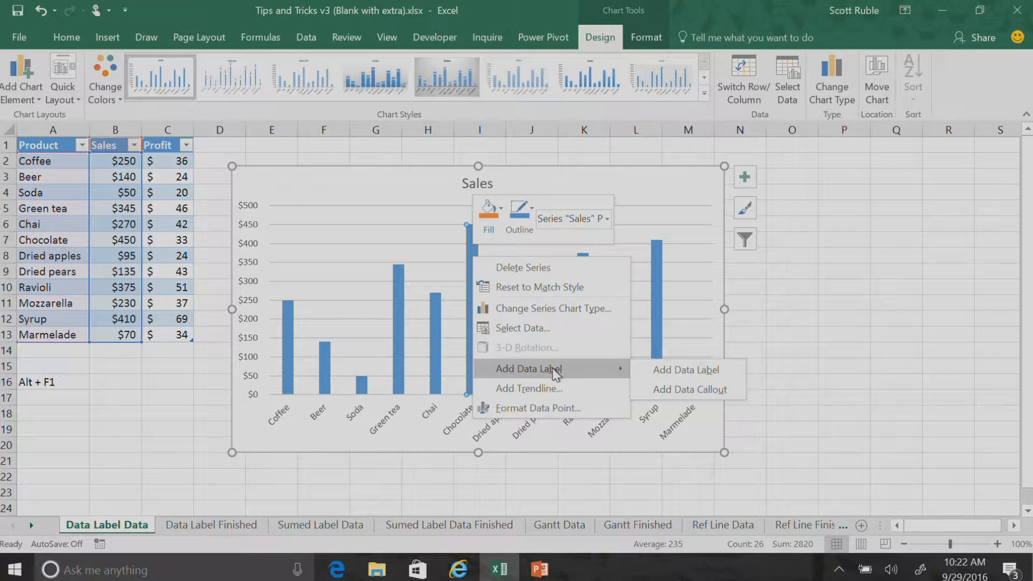
pyautogui.click(690, 393)
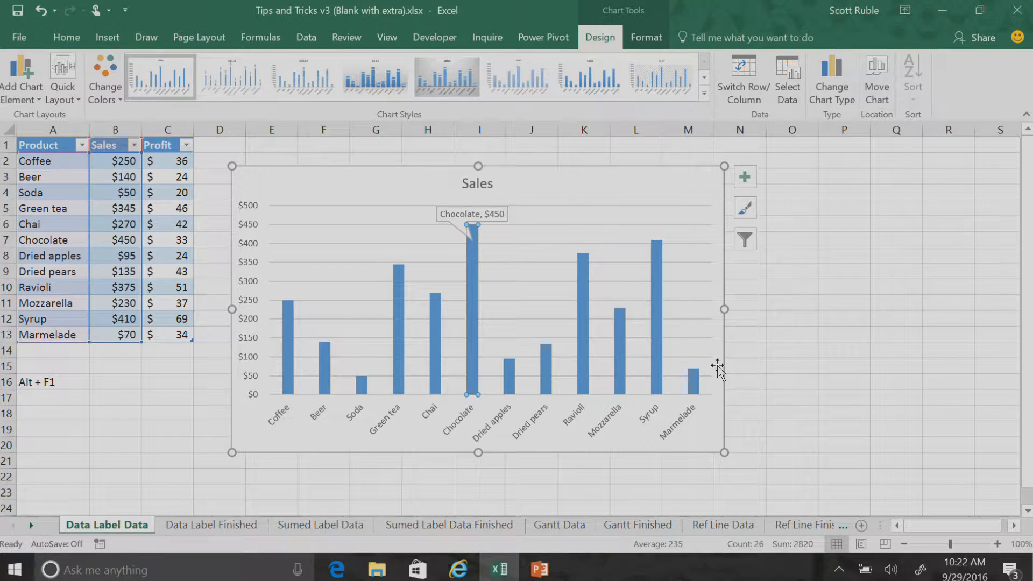
pyautogui.click(451, 214)
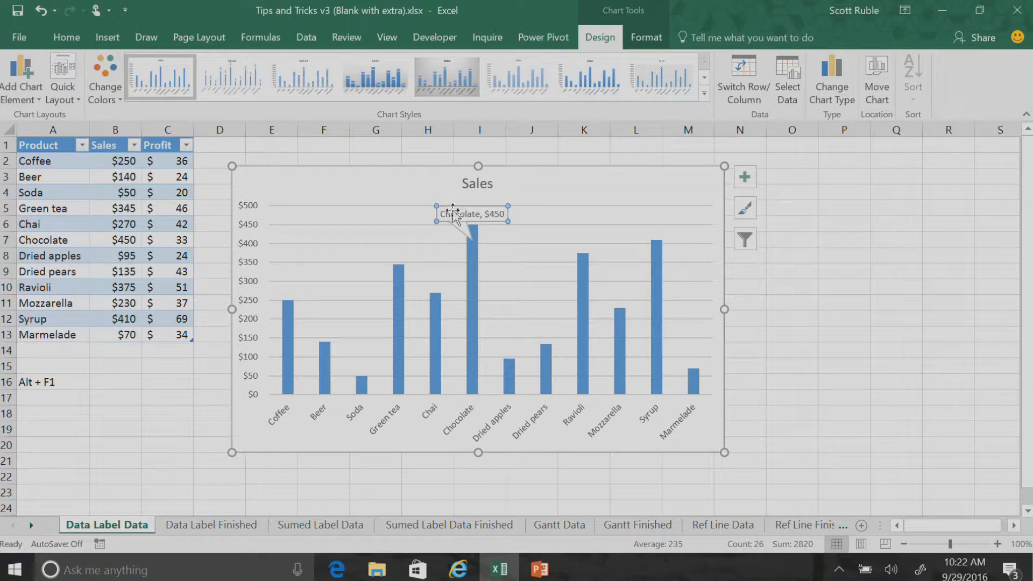
pyautogui.moveTo(445, 205); pyautogui.dragTo(374, 188)
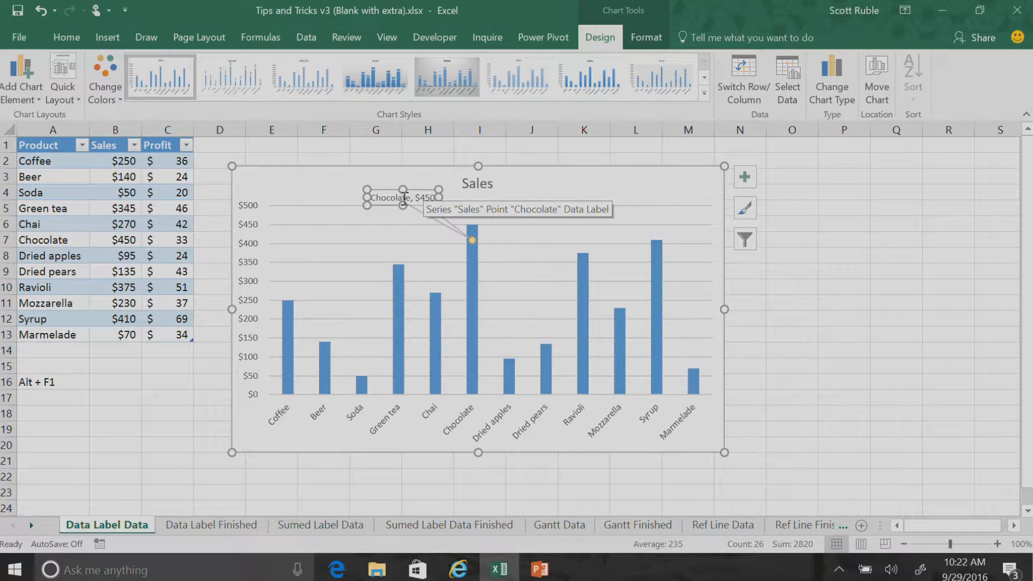
# Insert a bold heading line "Best Product" above the existing text in the Chocolate callout
pyautogui.moveTo(435, 197); pyautogui.dragTo(374, 198)
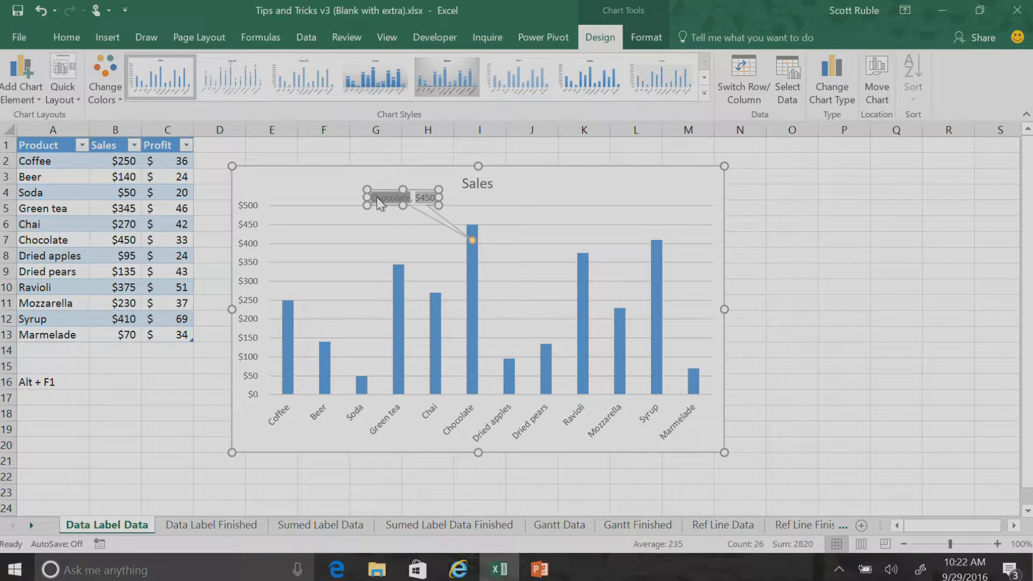
pyautogui.press('Left')
pyautogui.press('Return')
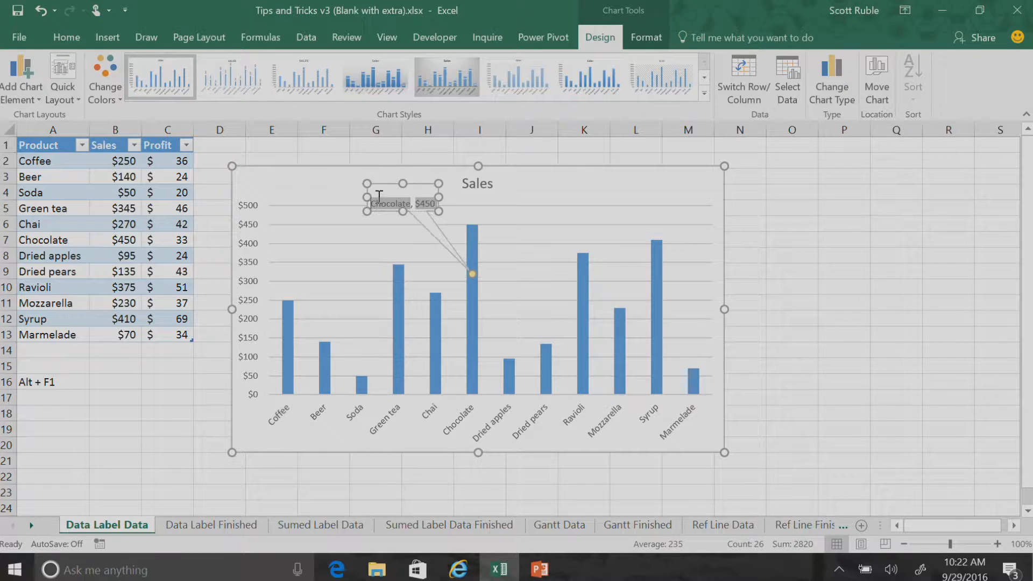
pyautogui.write('Best Prro')
pyautogui.press('BackSpace')
pyautogui.press('BackSpace')
pyautogui.write('oducet')
pyautogui.press('BackSpace')
pyautogui.press('BackSpace')
pyautogui.write('t')
pyautogui.hotkey('ctrl', 'shift', 'Left')
pyautogui.hotkey('ctrl', 'shift', 'Left')
# Replace the comma after Chocolate in the callout with a colon and add a third line reading "Profit:"
pyautogui.click(428, 207)
pyautogui.click(414, 203)
pyautogui.press('BackSpace')
pyautogui.write(':')
pyautogui.hotkey('shift', 'End')
pyautogui.press('Return')
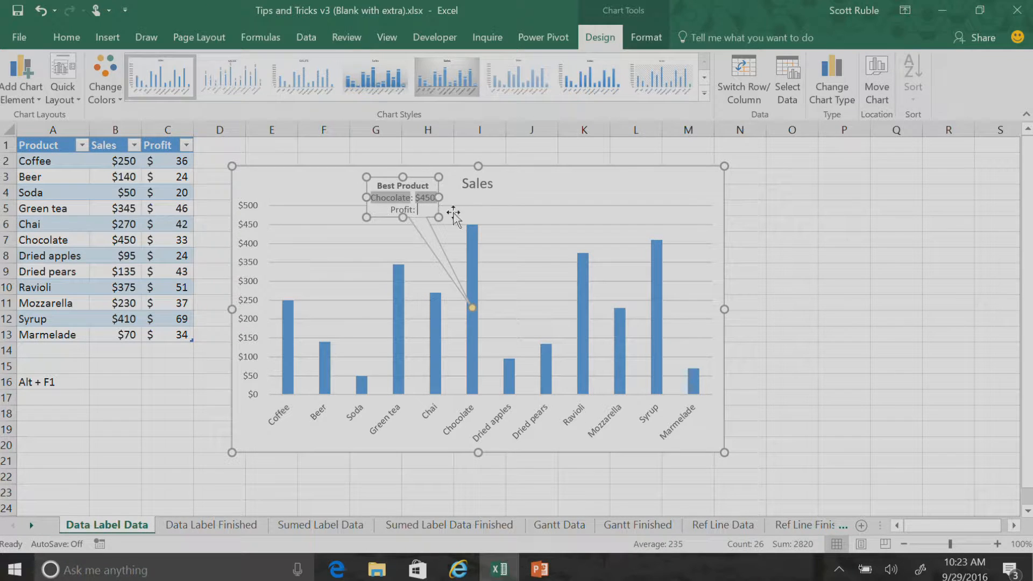
# Insert a data label field after "Profit:" in the callout that references Chocolate's profit in cell C7
pyautogui.rightClick(415, 216)
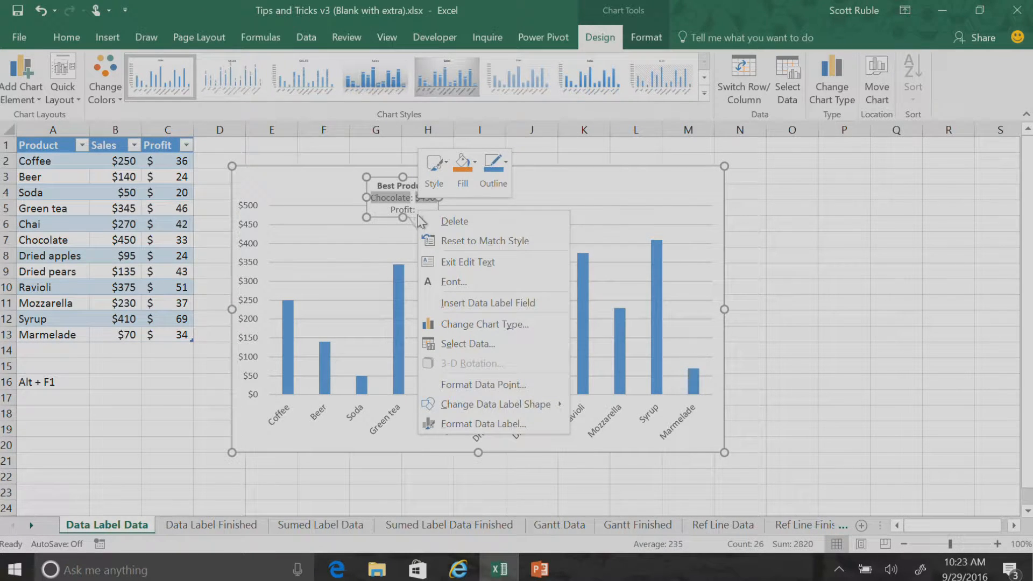
pyautogui.click(538, 301)
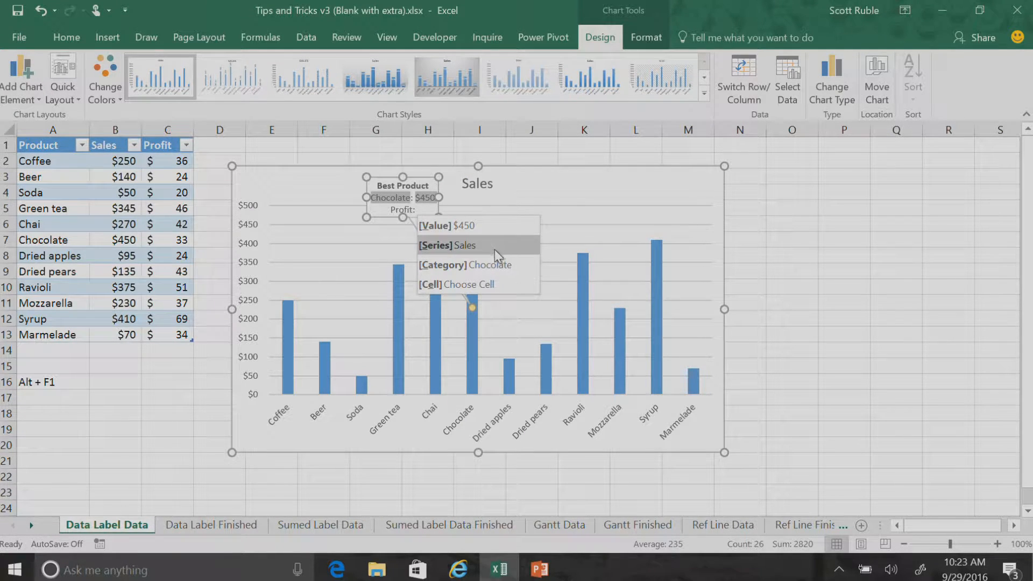
pyautogui.click(508, 284)
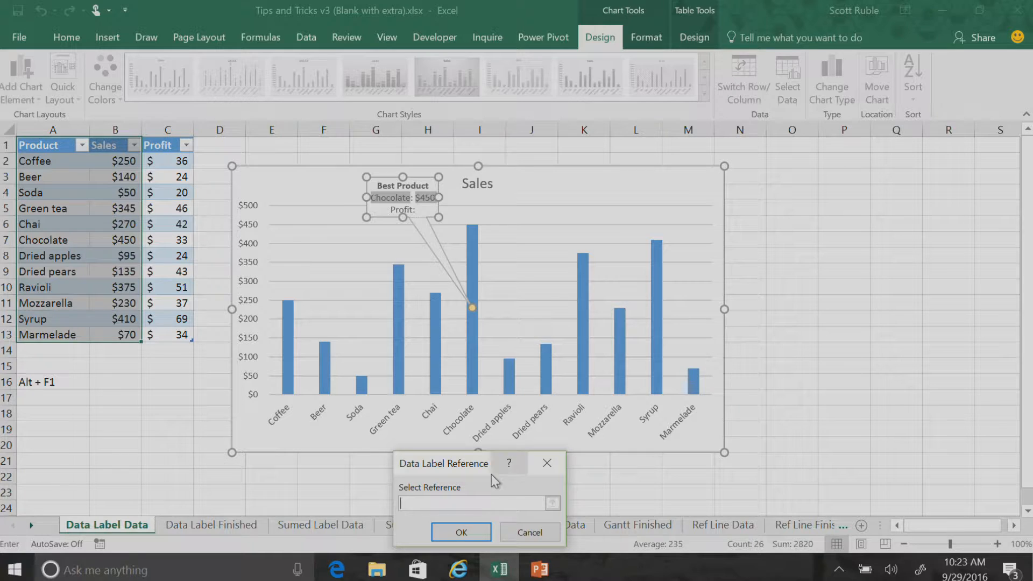
pyautogui.moveTo(475, 466); pyautogui.dragTo(314, 158)
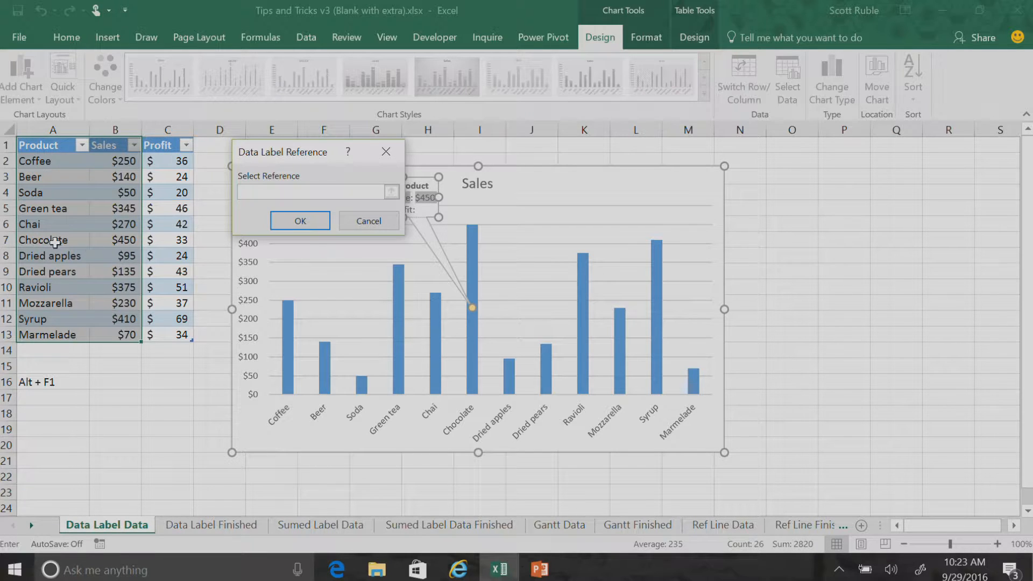
pyautogui.click(178, 240)
pyautogui.click(312, 220)
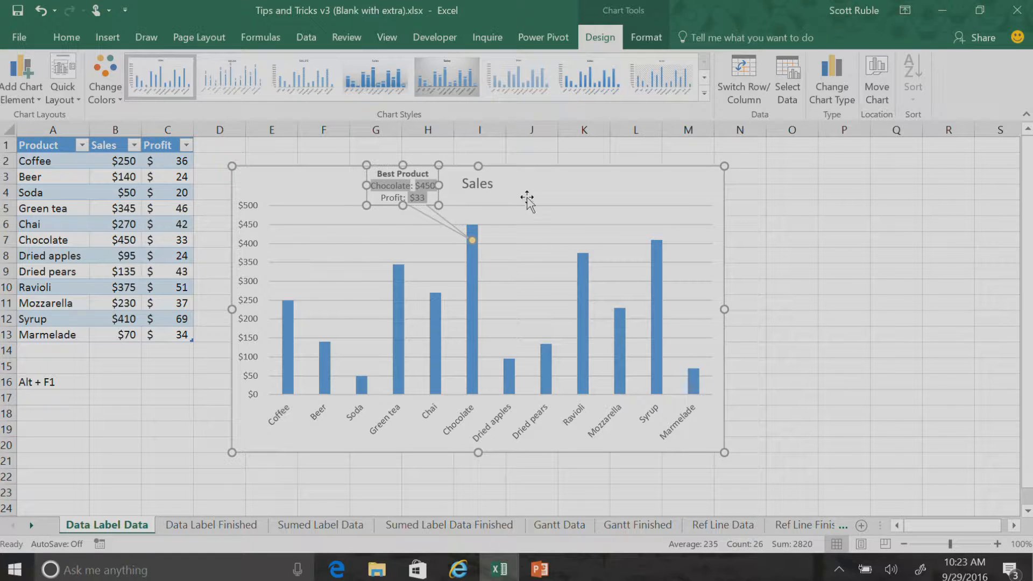
pyautogui.click(562, 198)
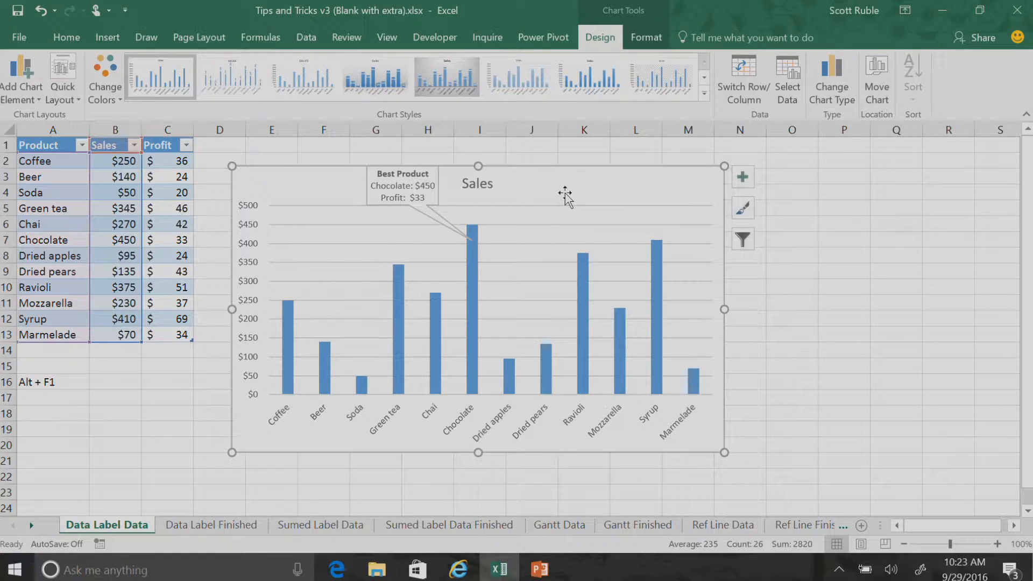
# Set Chocolate's profit in cell C7 to 55
pyautogui.click(177, 243)
pyautogui.write('55')
pyautogui.press('Return')
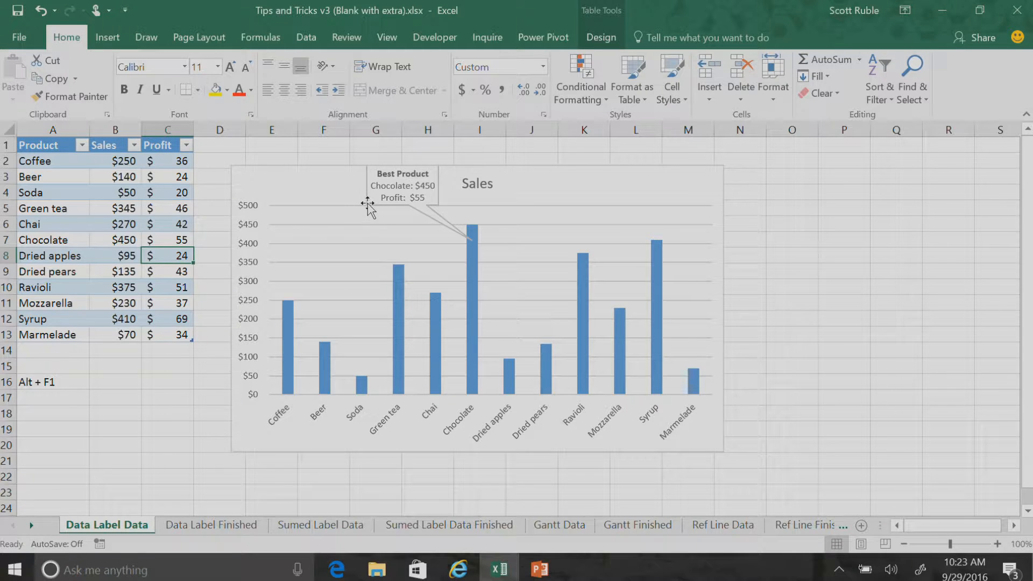
# Move the Best Product callout slightly down and farther from the Chocolate bar, and give it a gradient fill
pyautogui.click(363, 186)
pyautogui.moveTo(369, 185); pyautogui.dragTo(351, 202)
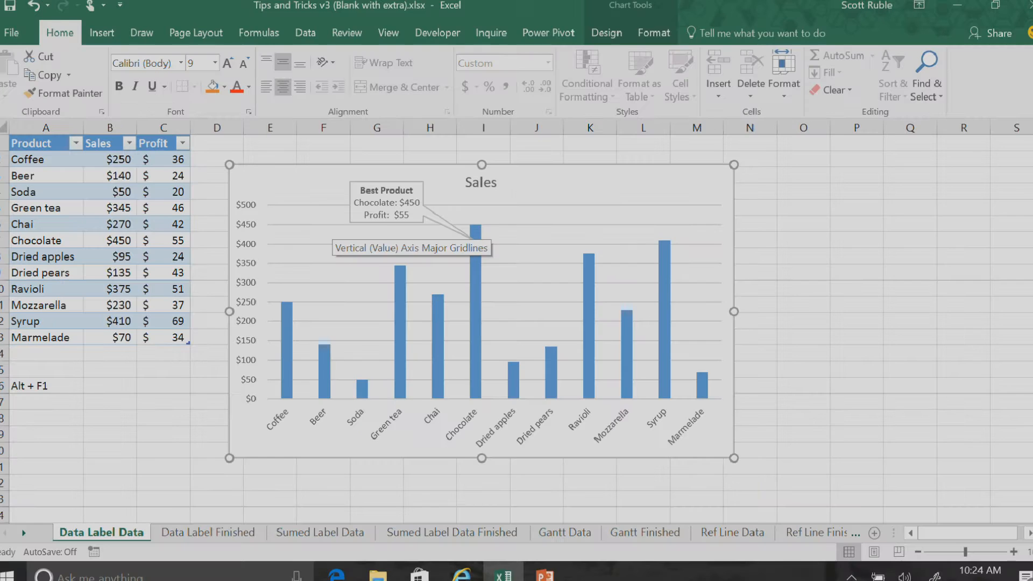
pyautogui.click(404, 209)
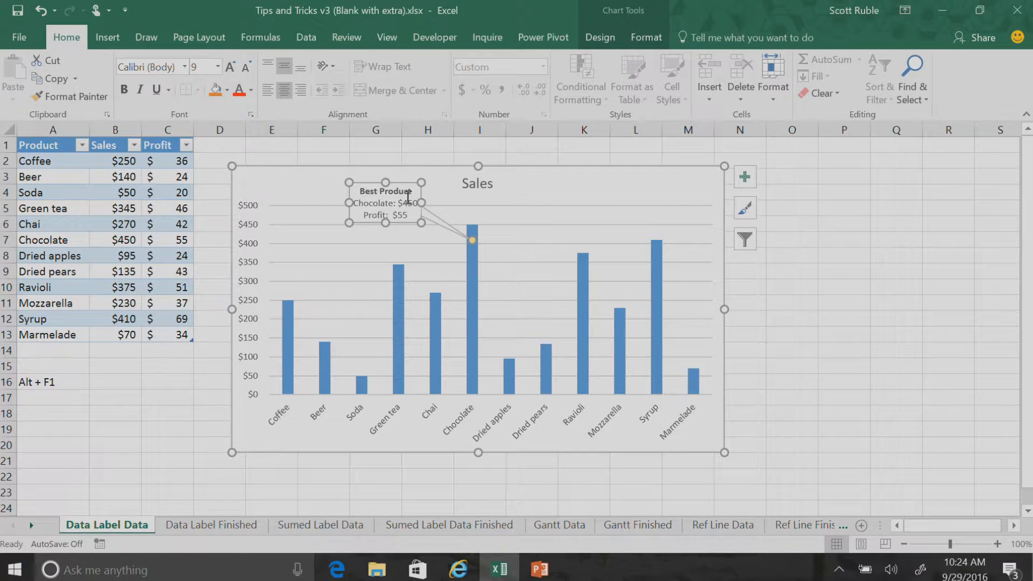
pyautogui.doubleClick(357, 220)
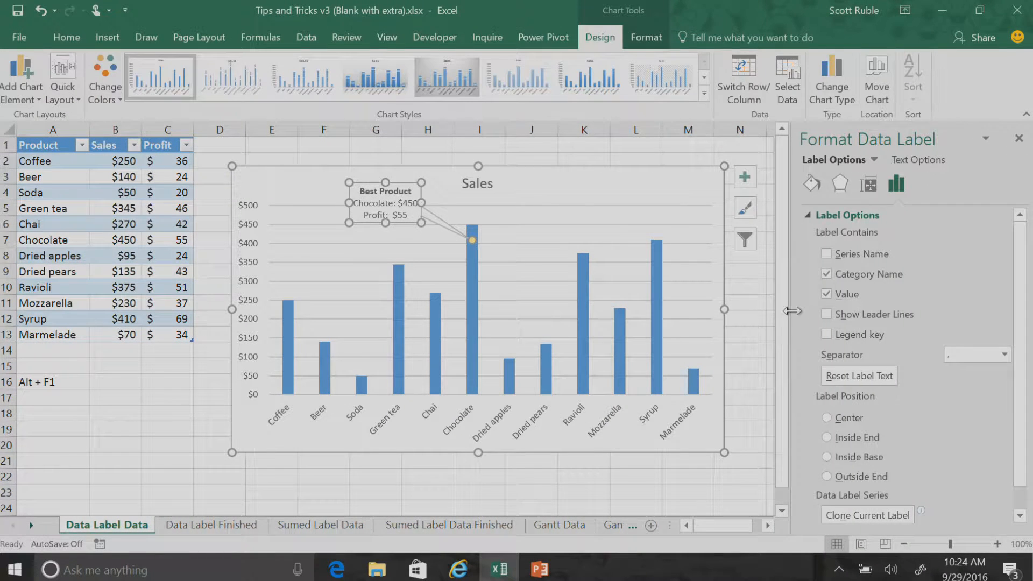
pyautogui.click(812, 184)
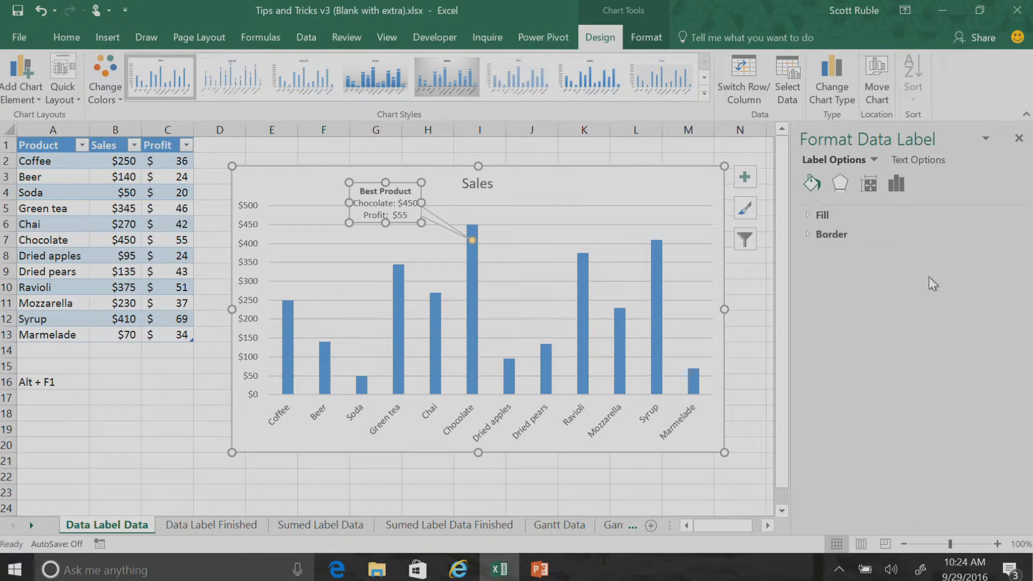
pyautogui.click(808, 214)
pyautogui.click(828, 277)
pyautogui.click(623, 210)
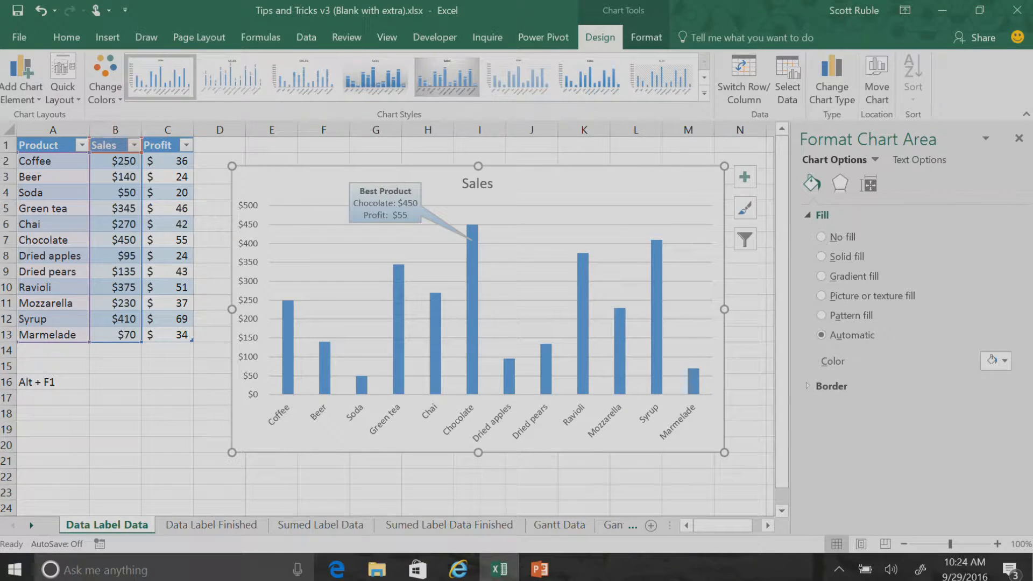
pyautogui.click(1015, 136)
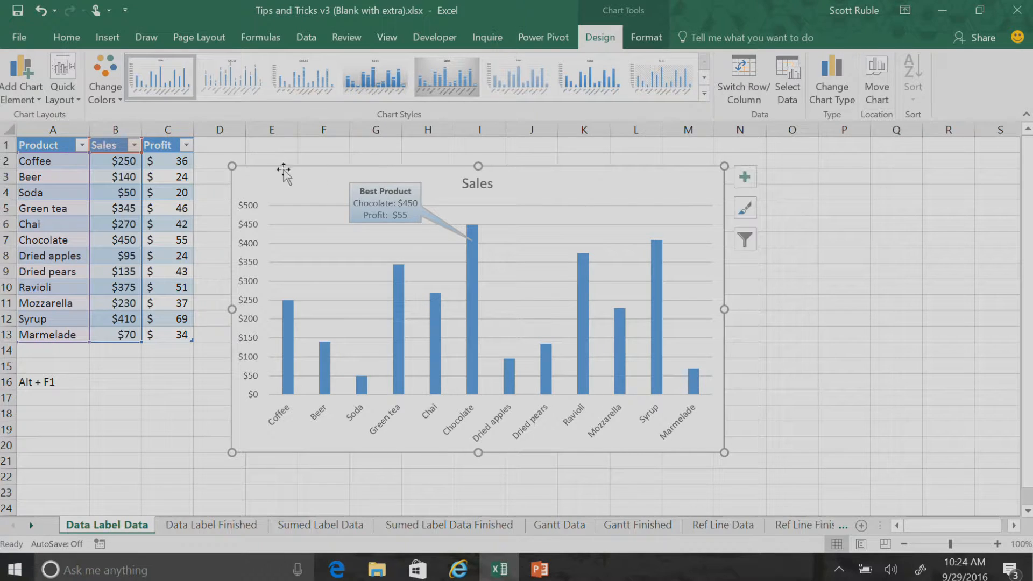
# Move the column chart aside to columns O–S, and insert an enlarged scatter chart of the Sales and Profit columns beside the table
pyautogui.moveTo(274, 188); pyautogui.dragTo(734, 214)
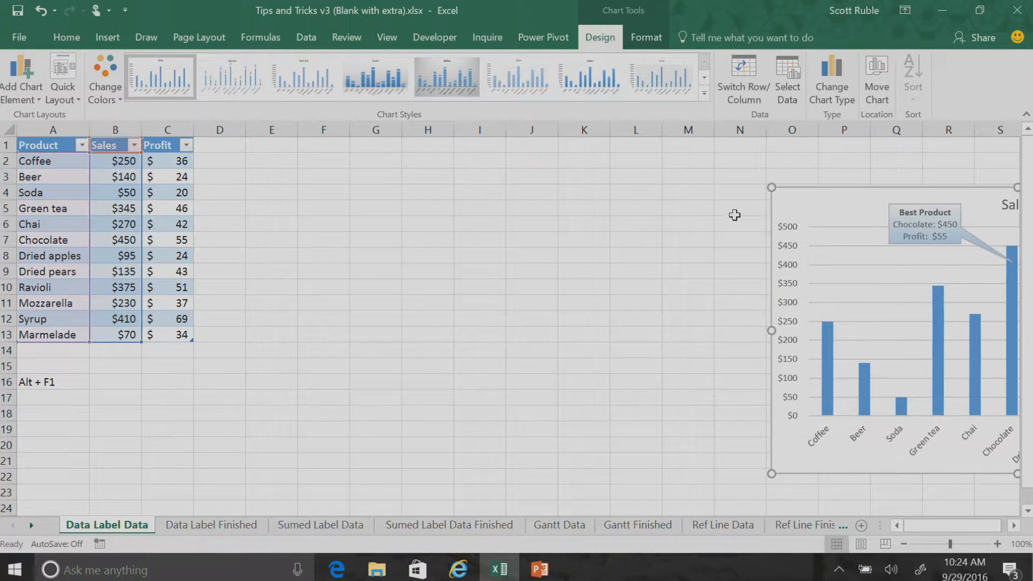
pyautogui.click(163, 179)
pyautogui.moveTo(111, 146); pyautogui.dragTo(177, 334)
pyautogui.click(112, 39)
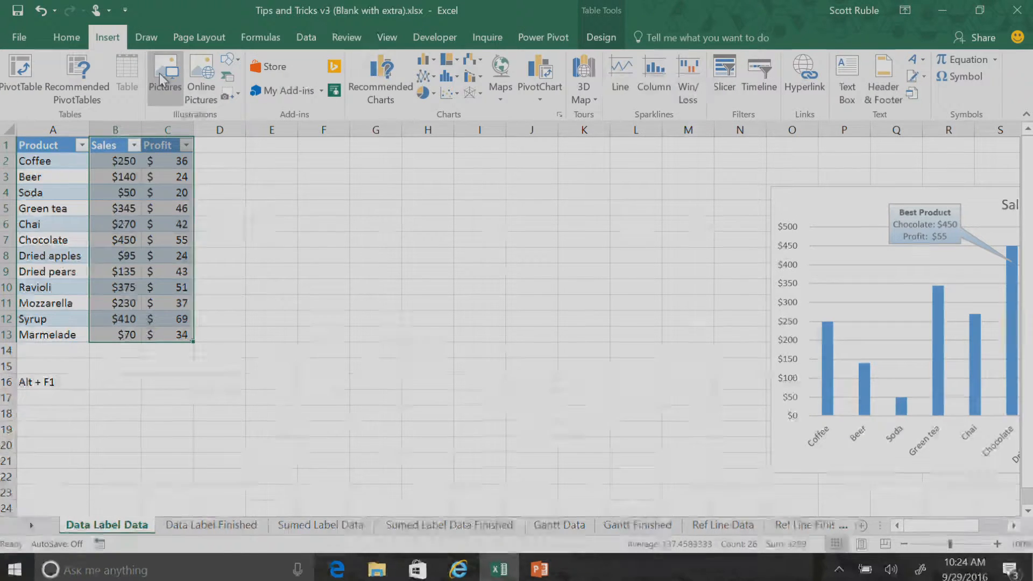
pyautogui.click(451, 93)
pyautogui.click(469, 145)
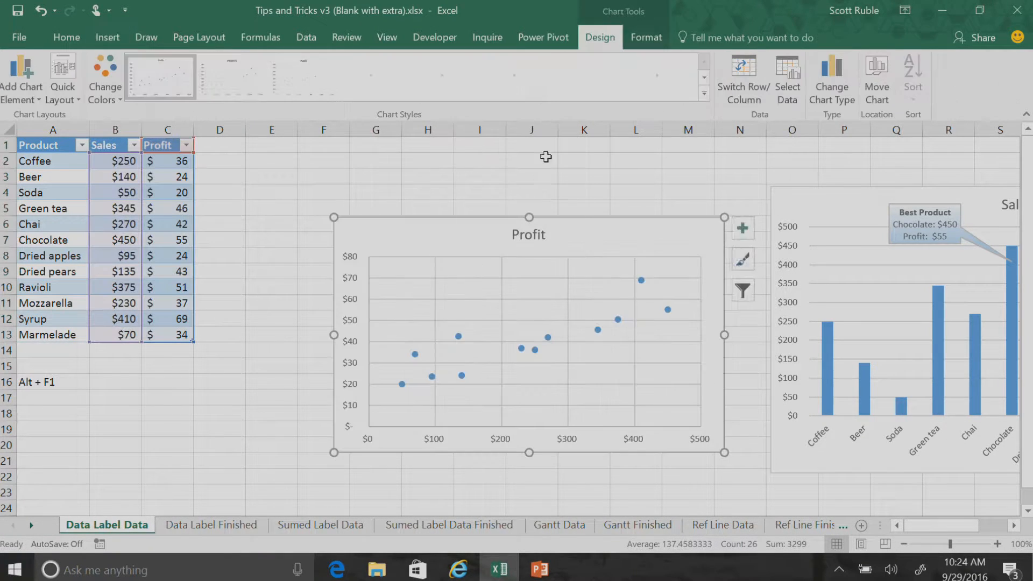
pyautogui.moveTo(333, 217); pyautogui.dragTo(243, 171)
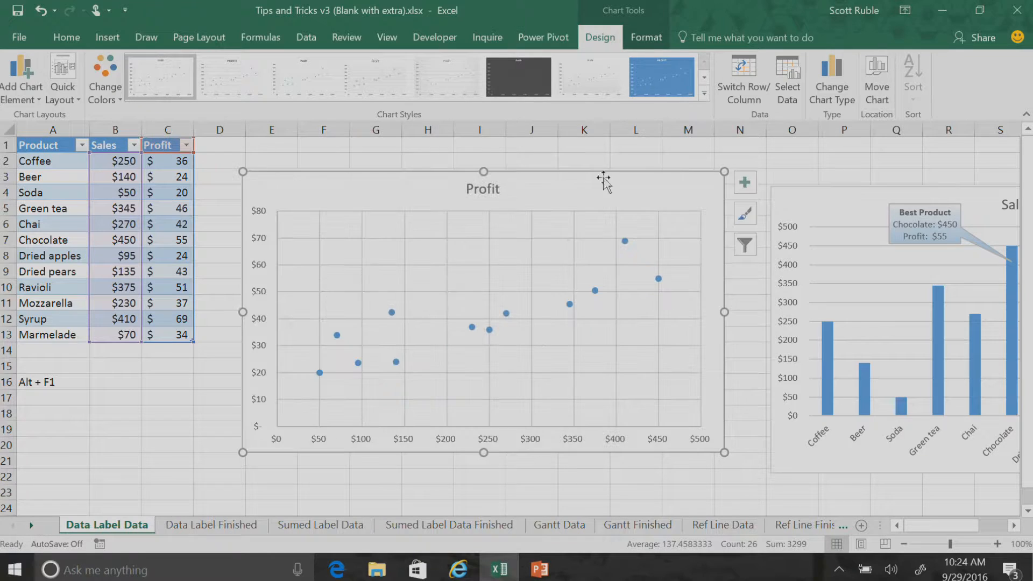
# Add axis titles to the scatter chart, naming the vertical axis "Profit" and the horizontal axis "Sales"
pyautogui.click(745, 183)
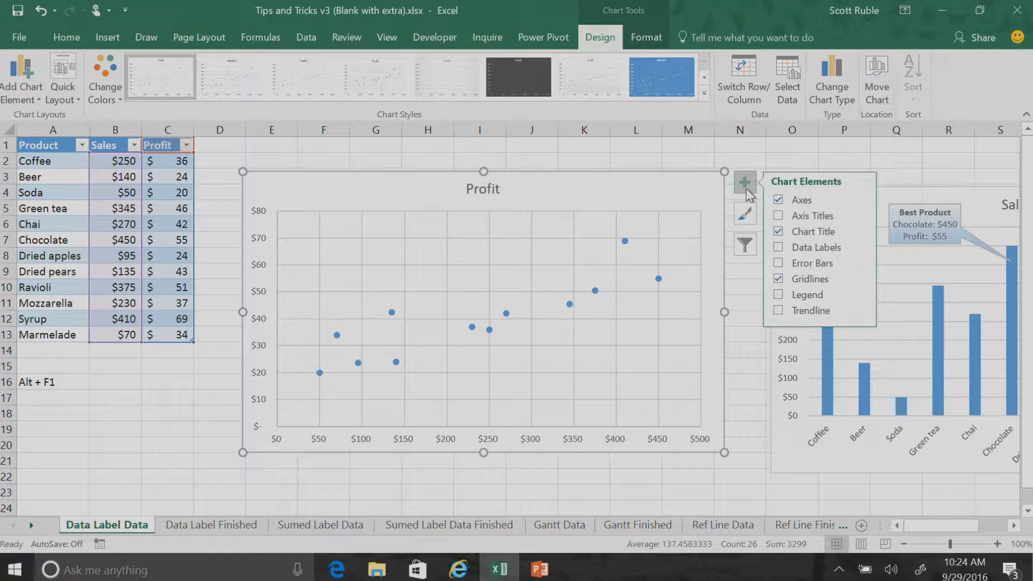
pyautogui.click(778, 215)
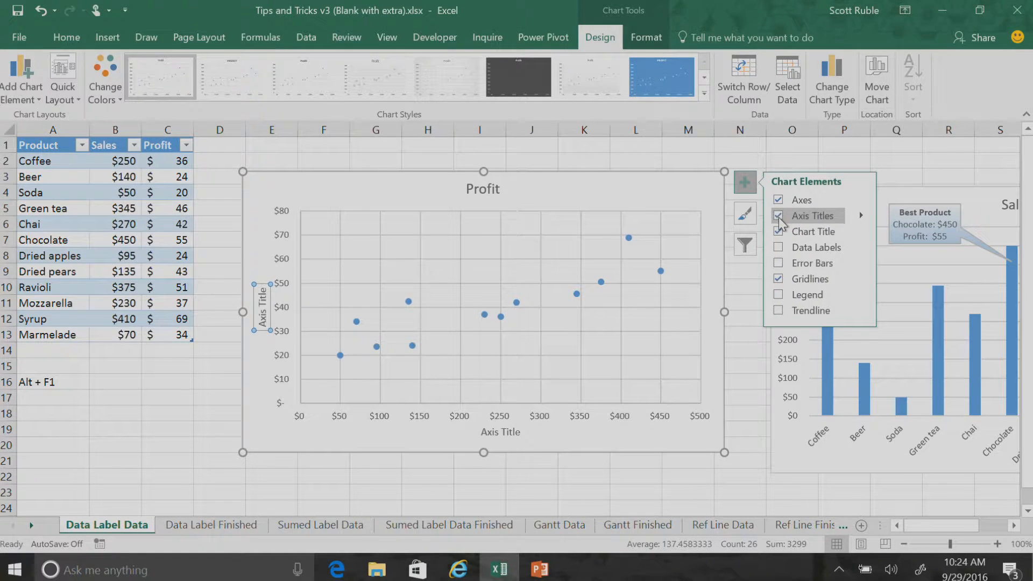
pyautogui.doubleClick(269, 323)
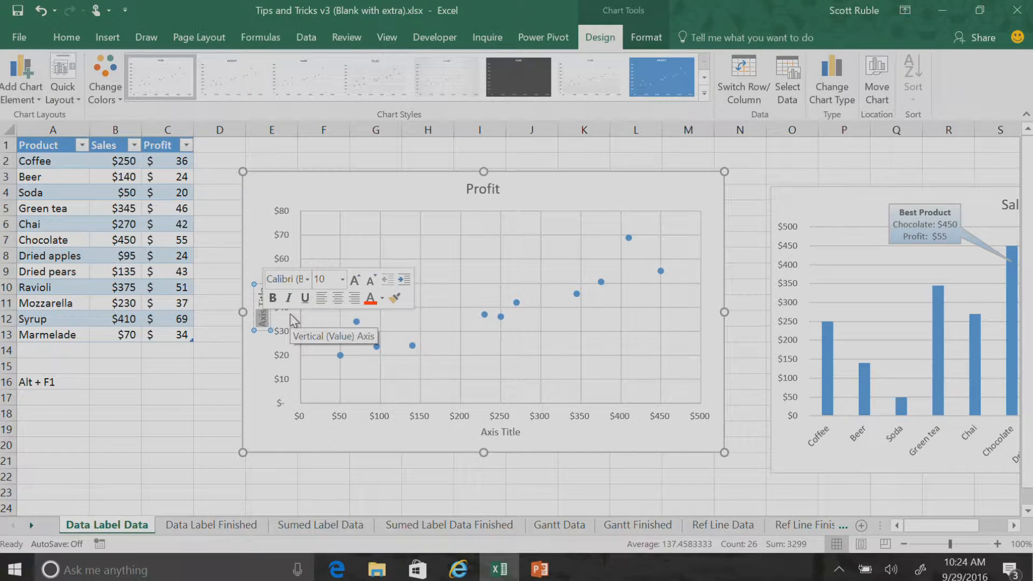
pyautogui.write('Profit')
pyautogui.click(488, 432)
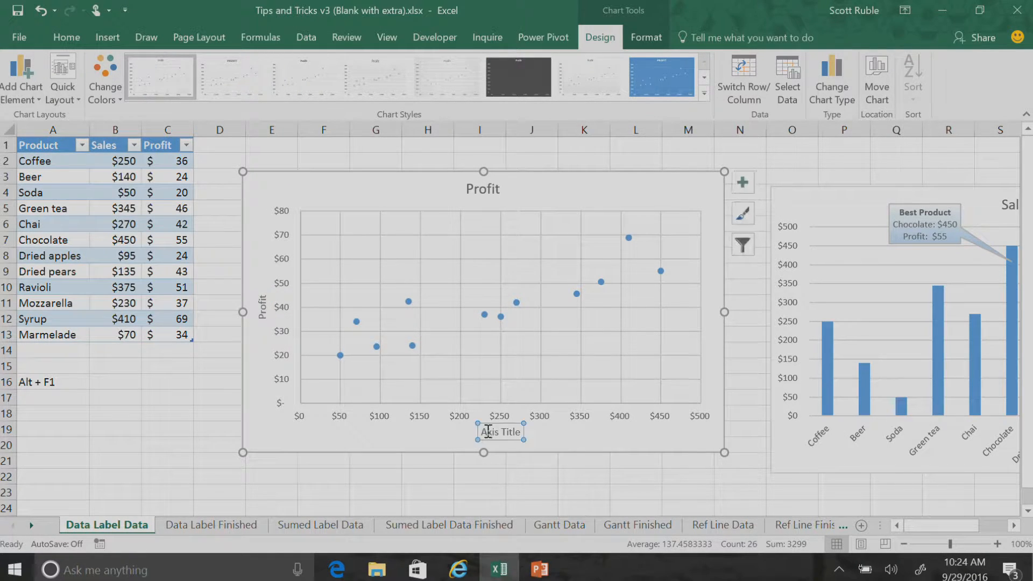
pyautogui.tripleClick(494, 433)
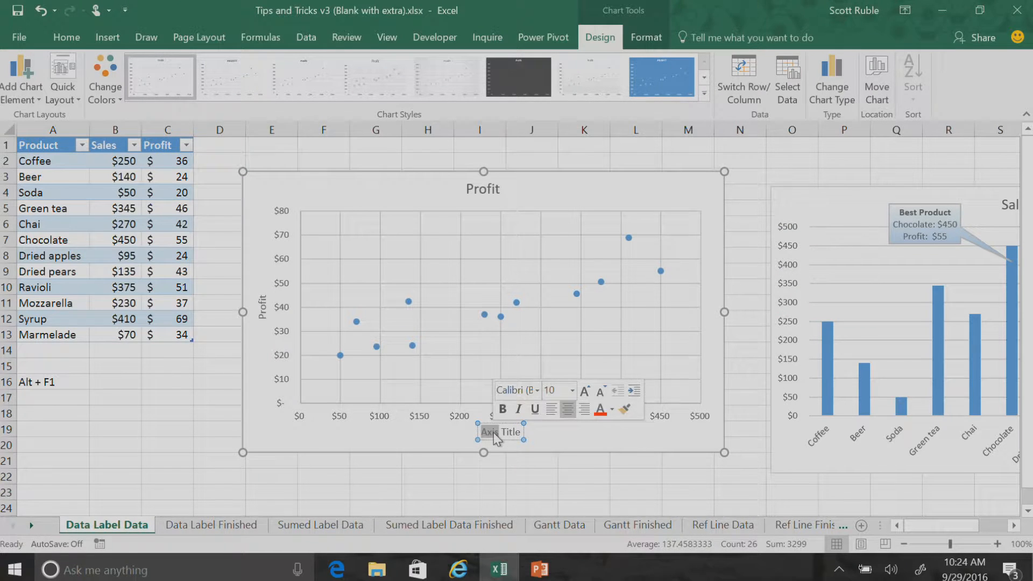
pyautogui.write('Sales')
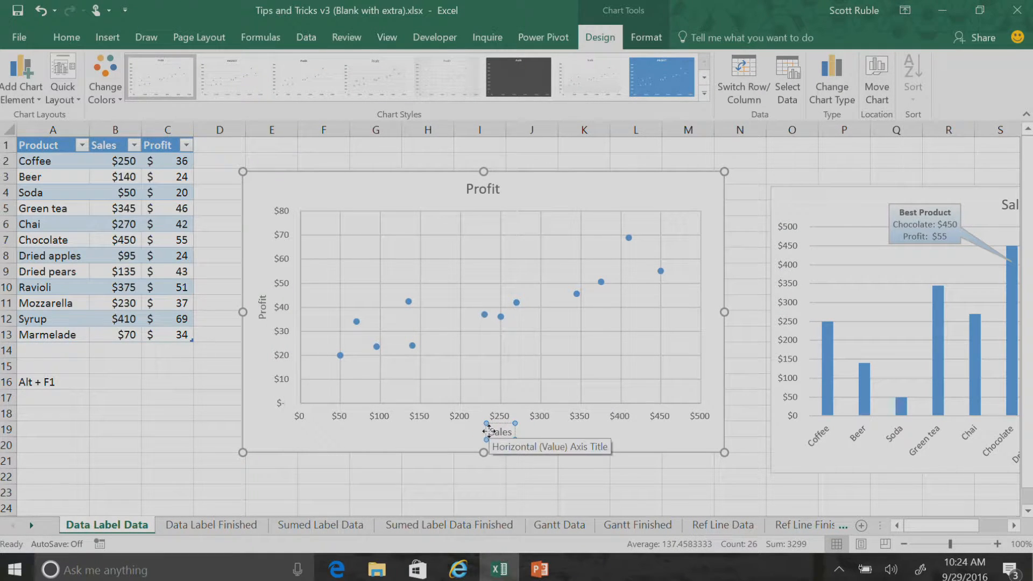
pyautogui.click(403, 430)
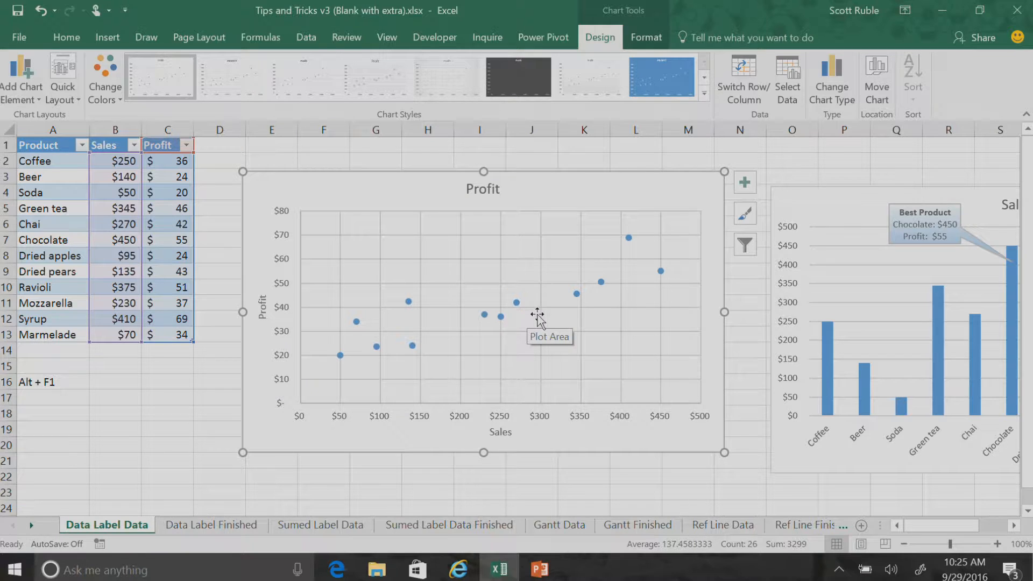
# Add data labels to the points of the scatter chart
pyautogui.click(409, 302)
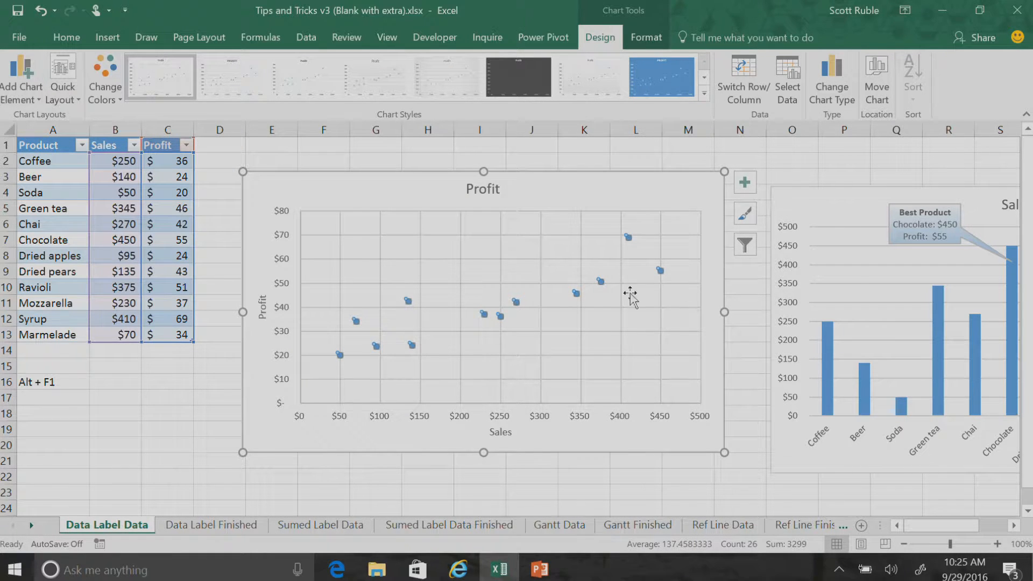
pyautogui.click(749, 185)
pyautogui.click(778, 248)
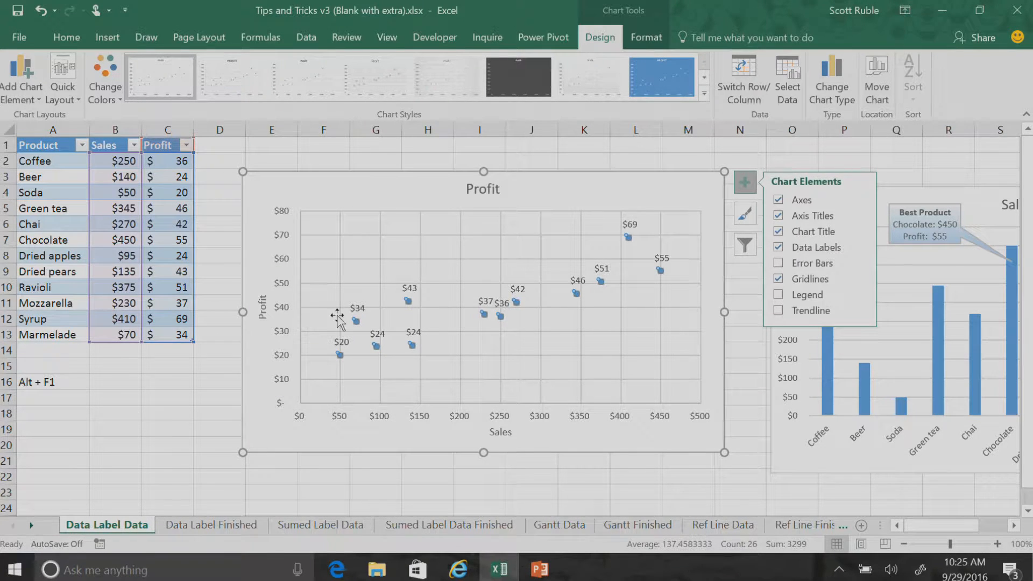
# Label the scatter points with the product names from cells A2:A13, and remove the Y Value from the labels
pyautogui.click(861, 247)
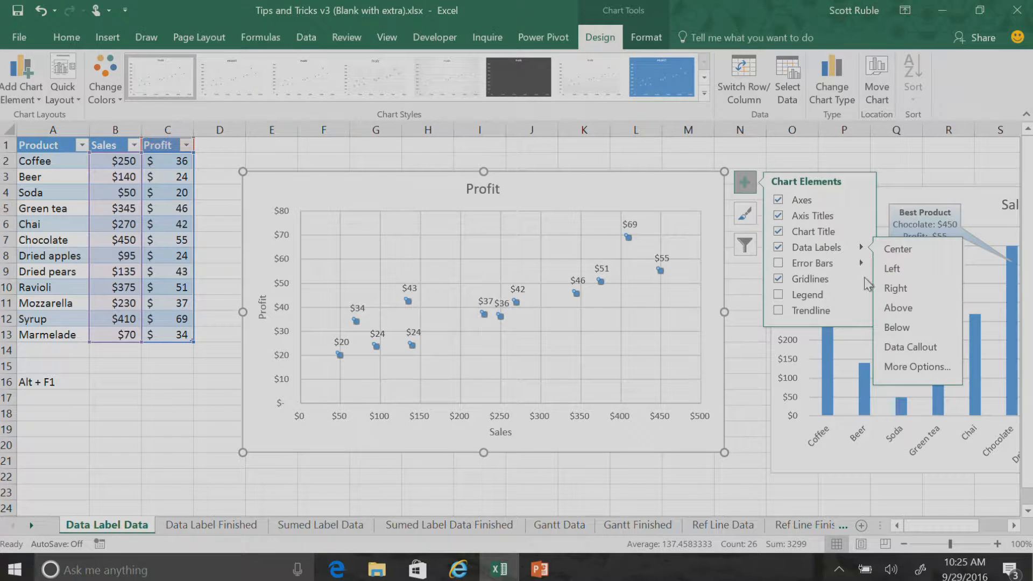
pyautogui.click(904, 370)
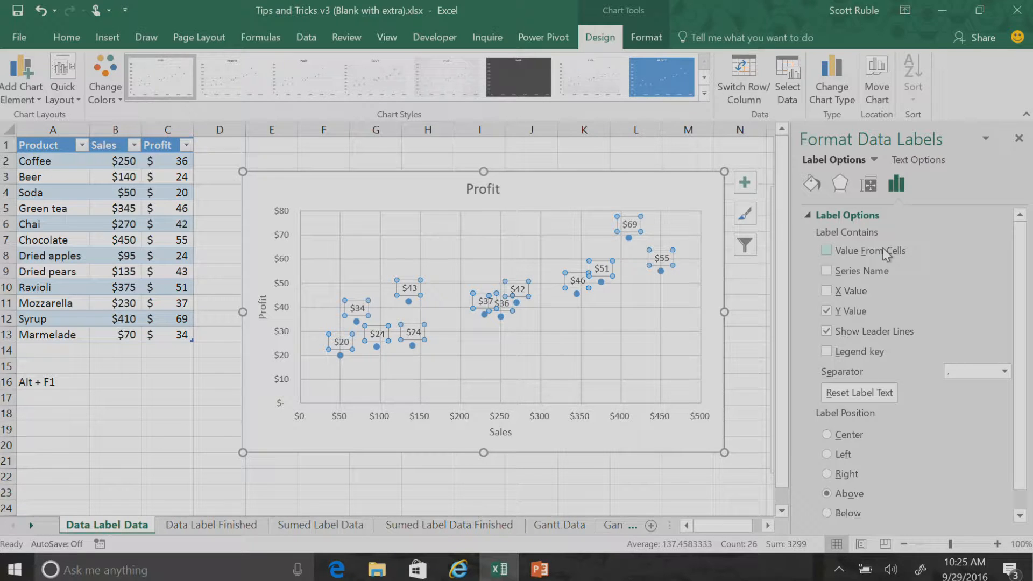
pyautogui.click(827, 251)
pyautogui.moveTo(275, 157)
pyautogui.mouseDown()
pyautogui.moveTo(324, 156)
pyautogui.moveTo(260, 151)
pyautogui.mouseUp()
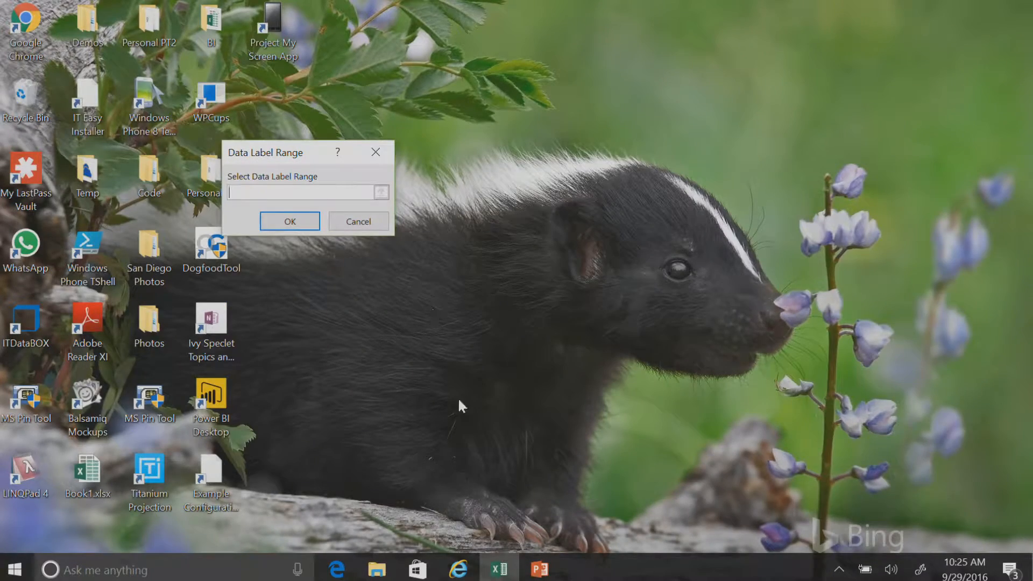
pyautogui.click(500, 568)
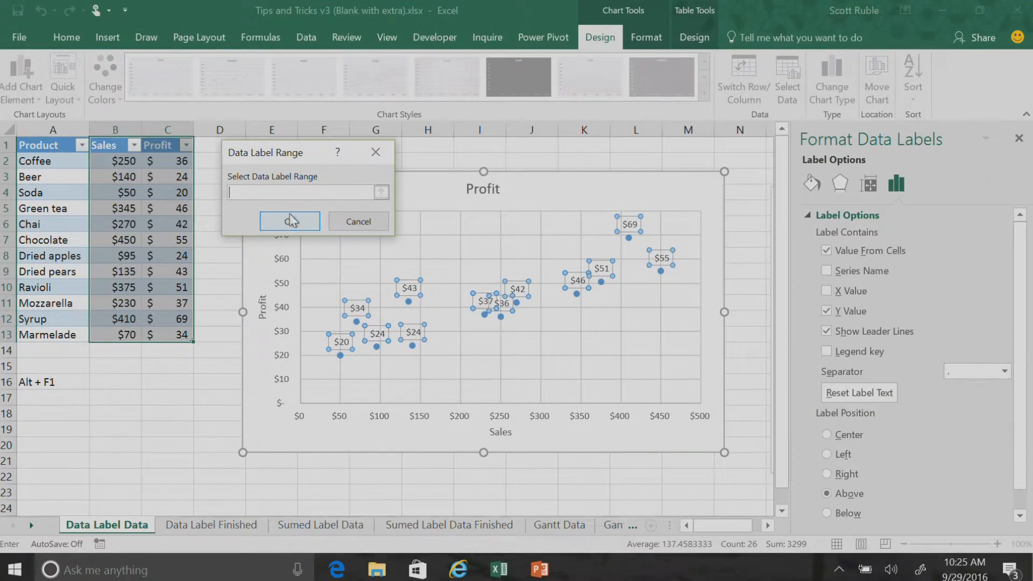
pyautogui.moveTo(42, 161); pyautogui.dragTo(36, 335)
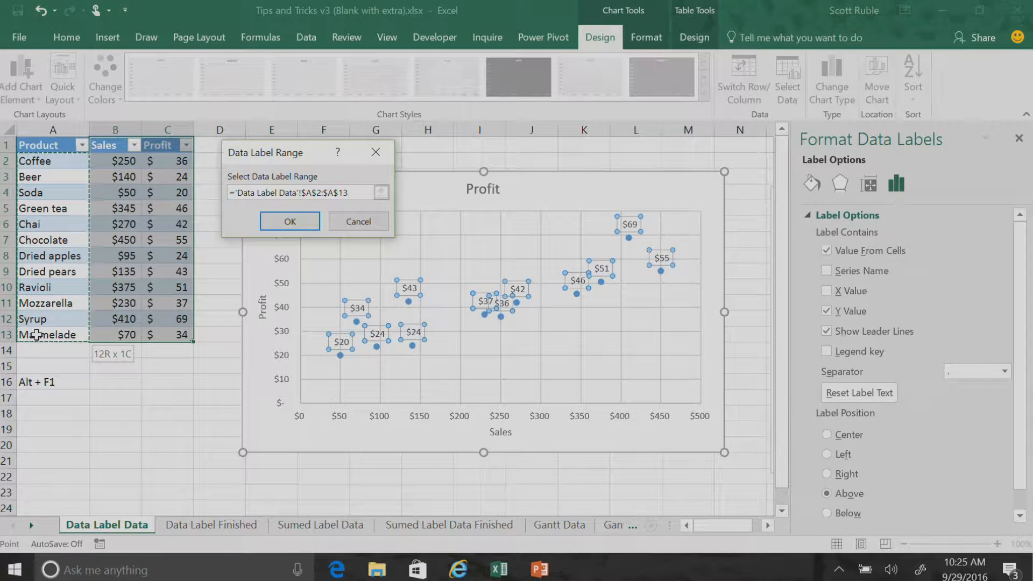
pyautogui.click(305, 220)
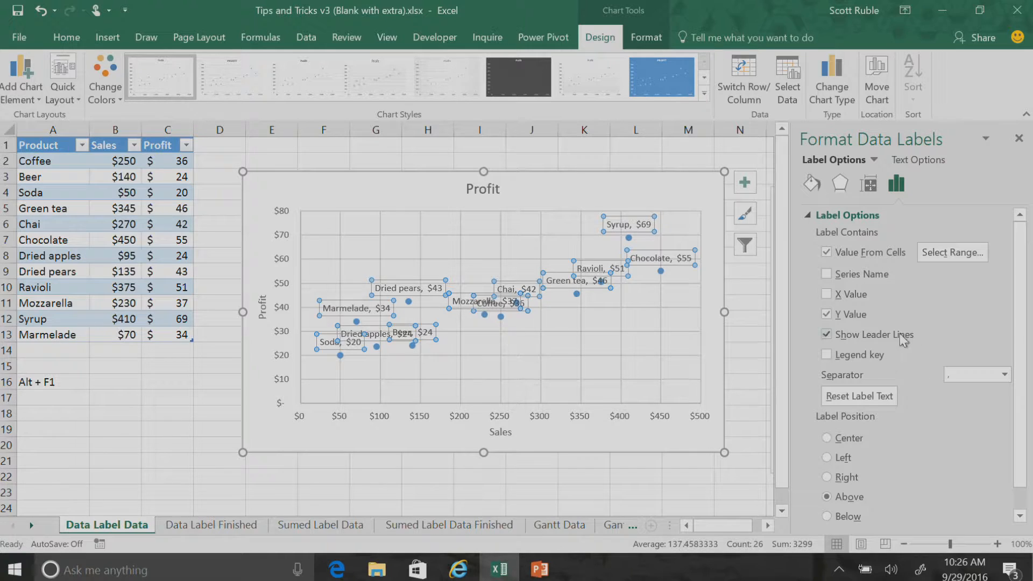
pyautogui.click(827, 316)
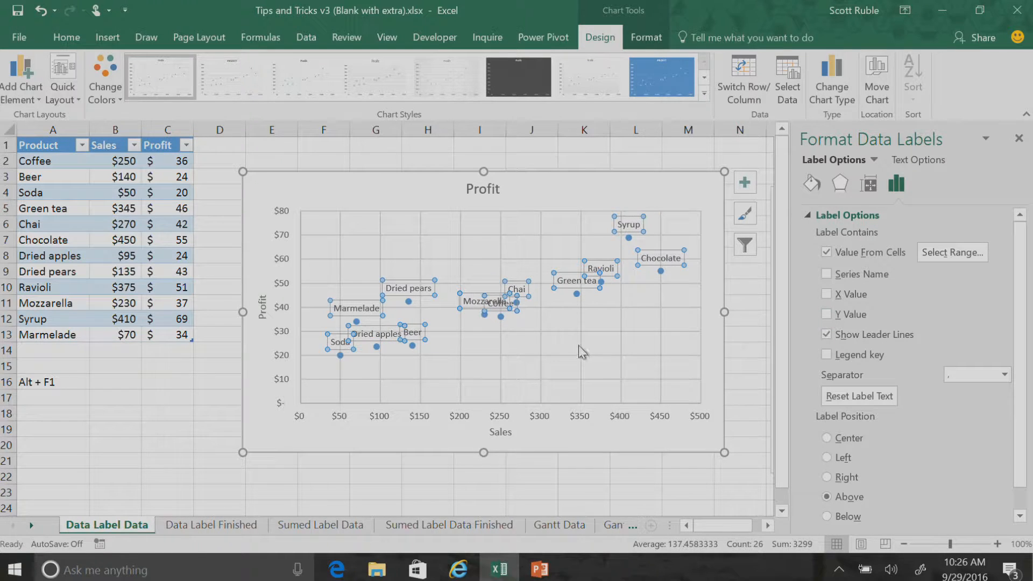
# Enlarge the scatter chart, and move the Mozzarella label up-left and the Coffee label down-right, away from their points
pyautogui.moveTo(243, 172); pyautogui.dragTo(147, 150)
pyautogui.click(432, 293)
pyautogui.click(431, 294)
pyautogui.moveTo(419, 283); pyautogui.dragTo(392, 257)
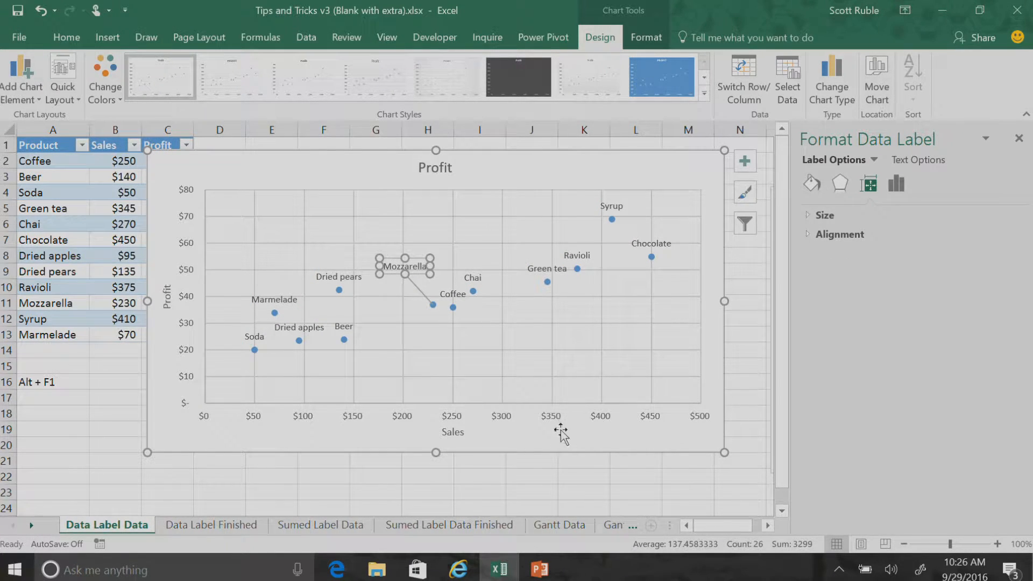
pyautogui.click(453, 295)
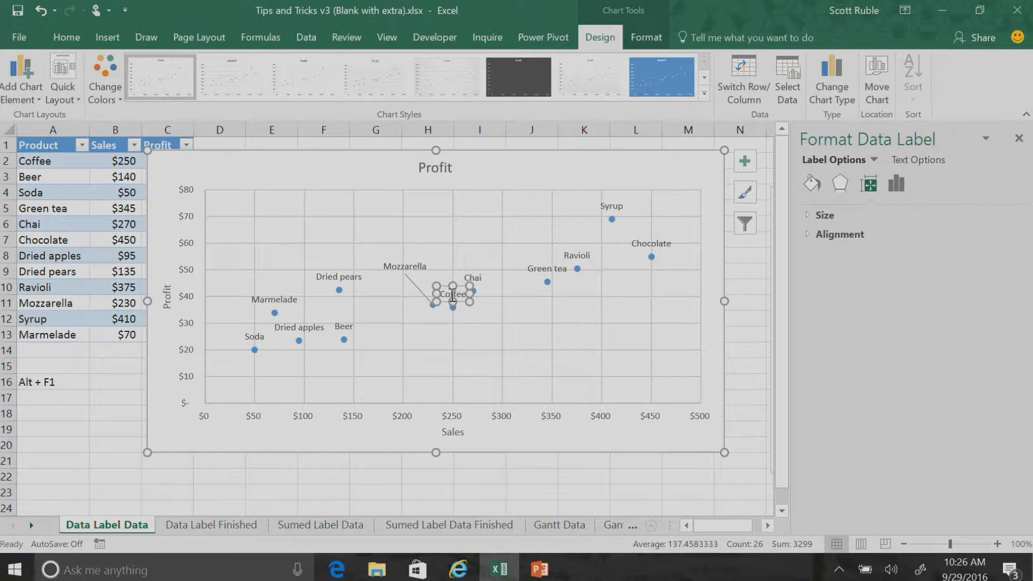
pyautogui.moveTo(461, 289); pyautogui.dragTo(505, 313)
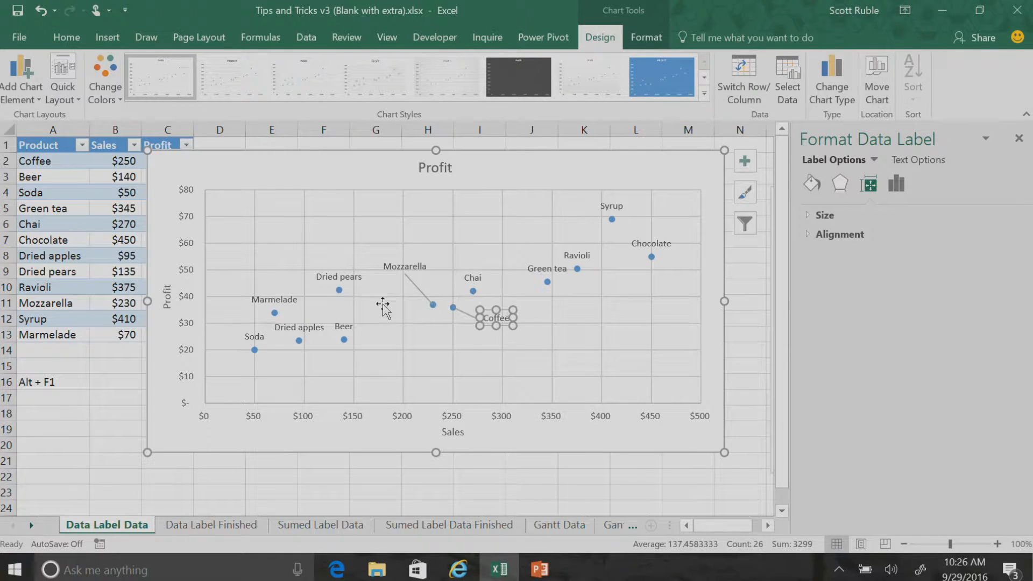
pyautogui.click(672, 417)
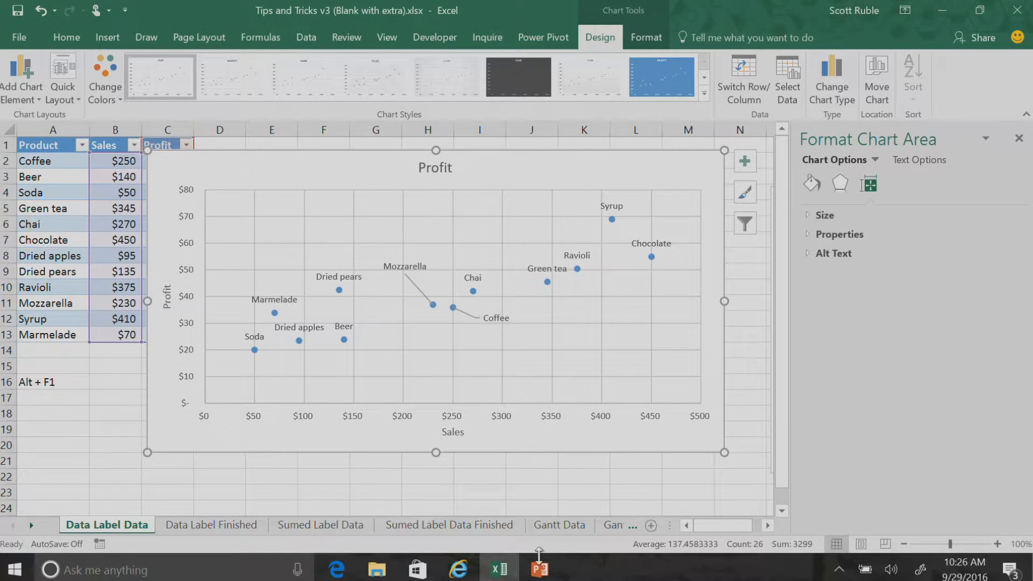
# On the Sumed Label Data sheet, insert a 2-D stacked column chart of Product, Sales East and Sales West beside the table
pyautogui.click(414, 528)
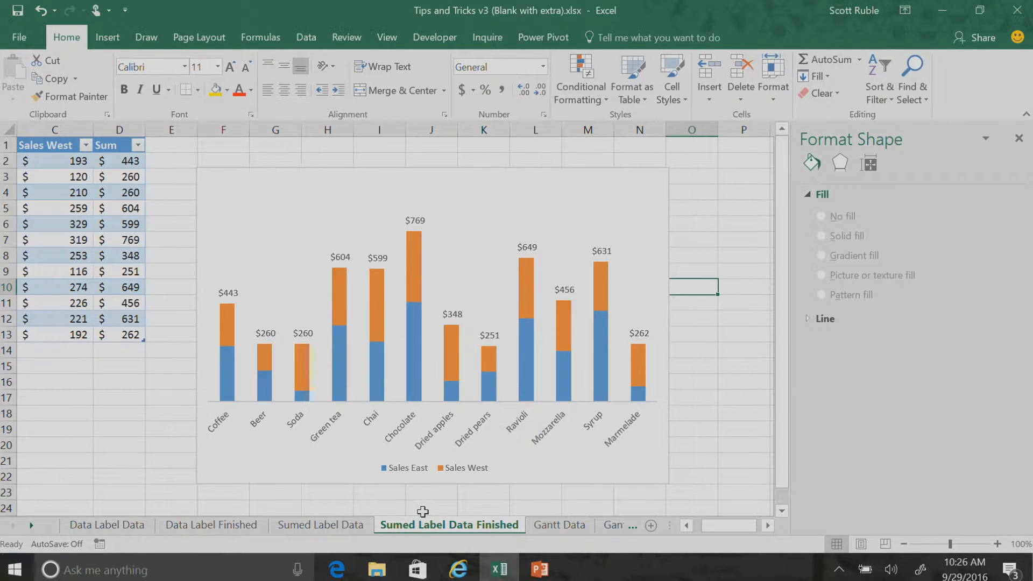
pyautogui.click(345, 531)
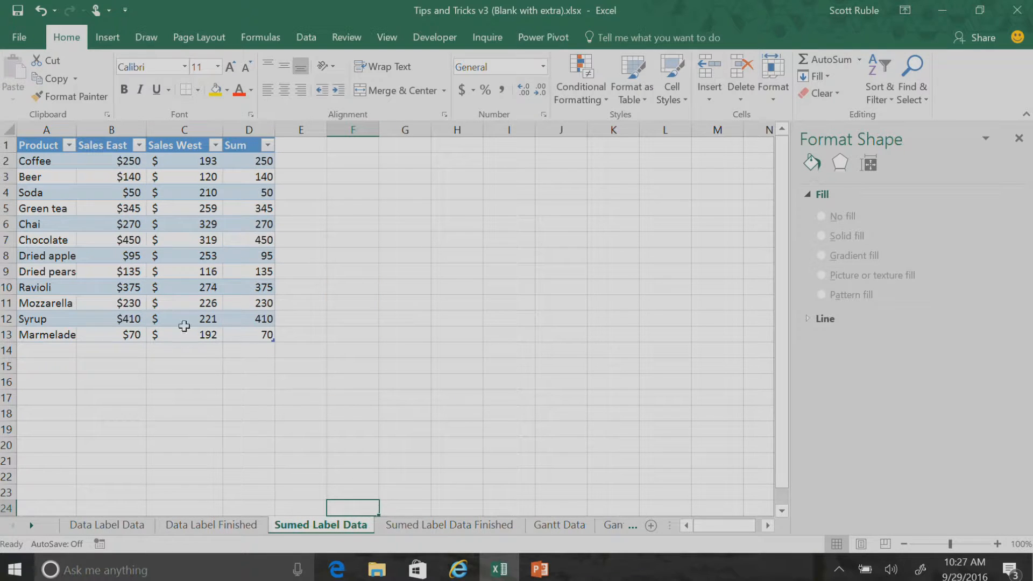
pyautogui.moveTo(39, 144); pyautogui.dragTo(180, 332)
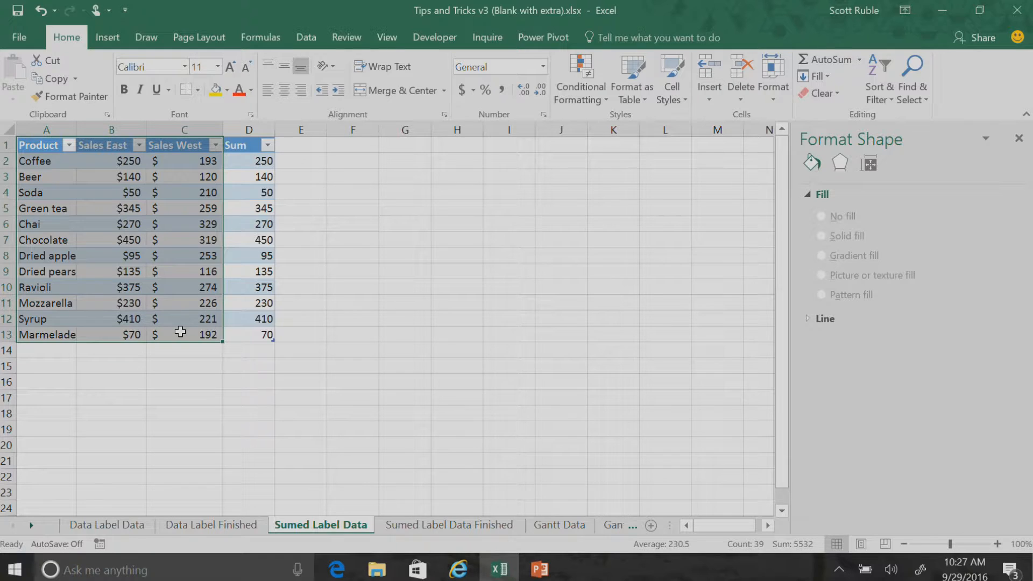
pyautogui.click(116, 31)
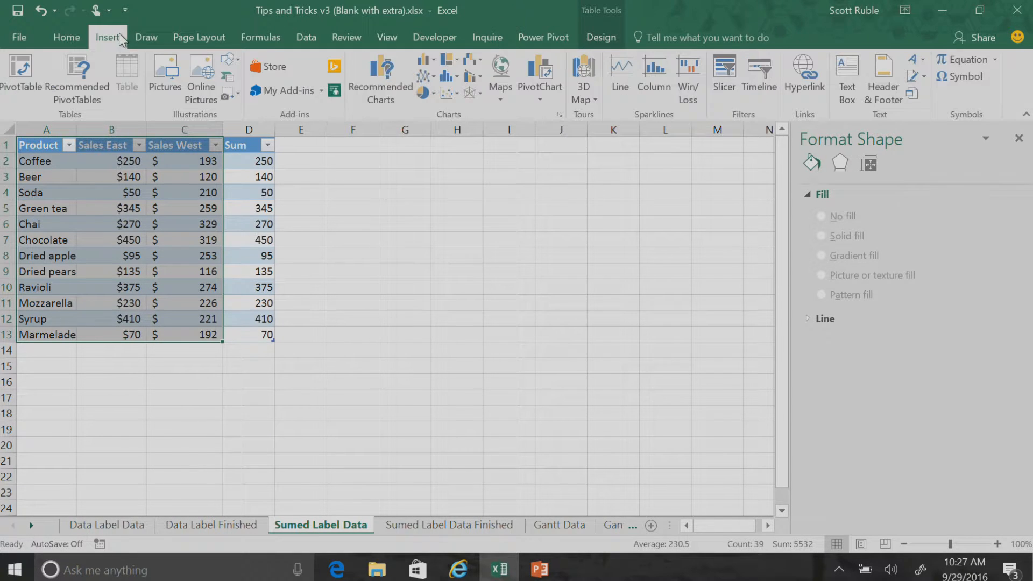
pyautogui.click(424, 59)
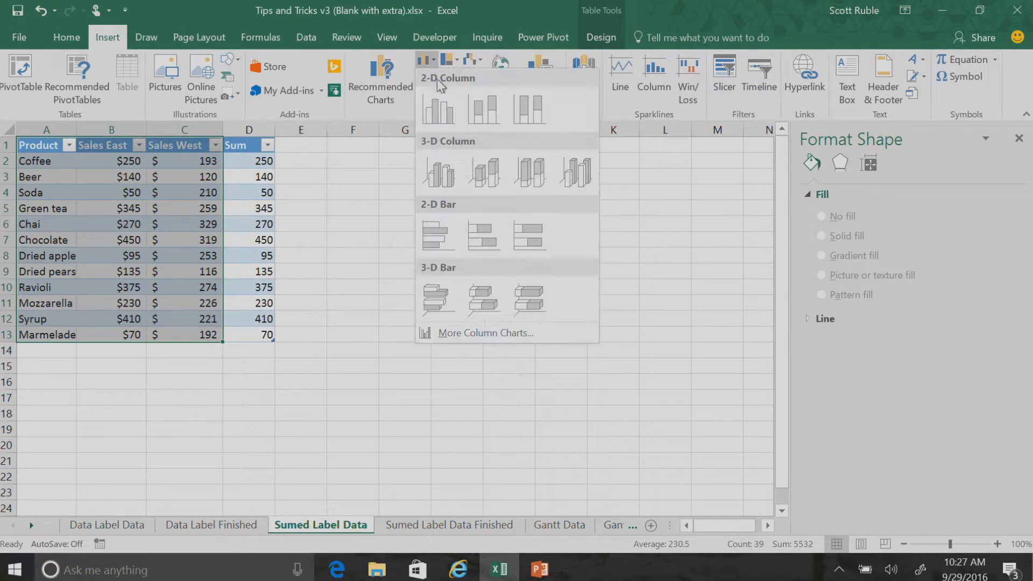
pyautogui.click(488, 110)
pyautogui.moveTo(472, 237); pyautogui.dragTo(579, 211)
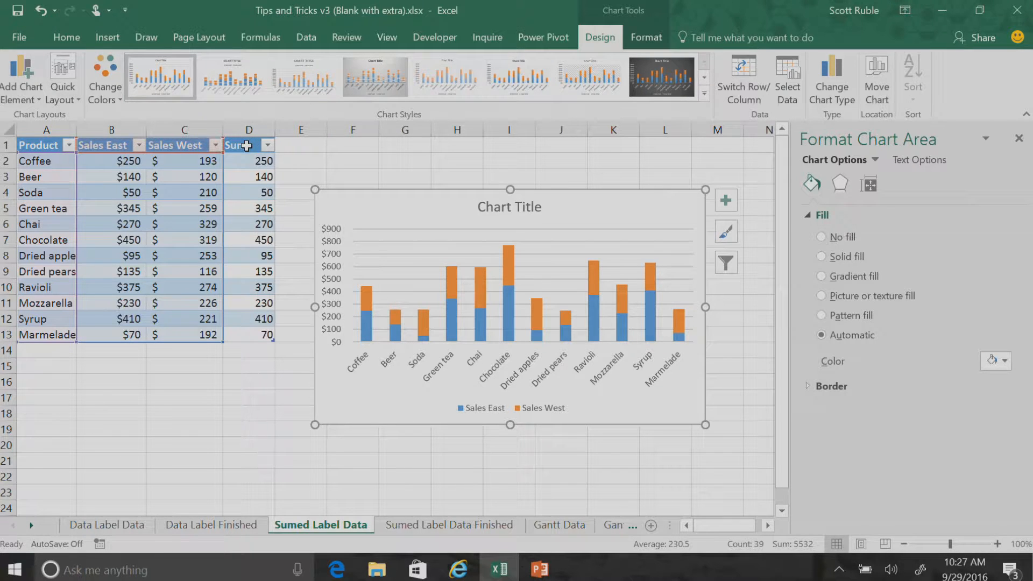
# Copy the Sum column with its header and paste it into the stacked column chart as a new series
pyautogui.click(250, 162)
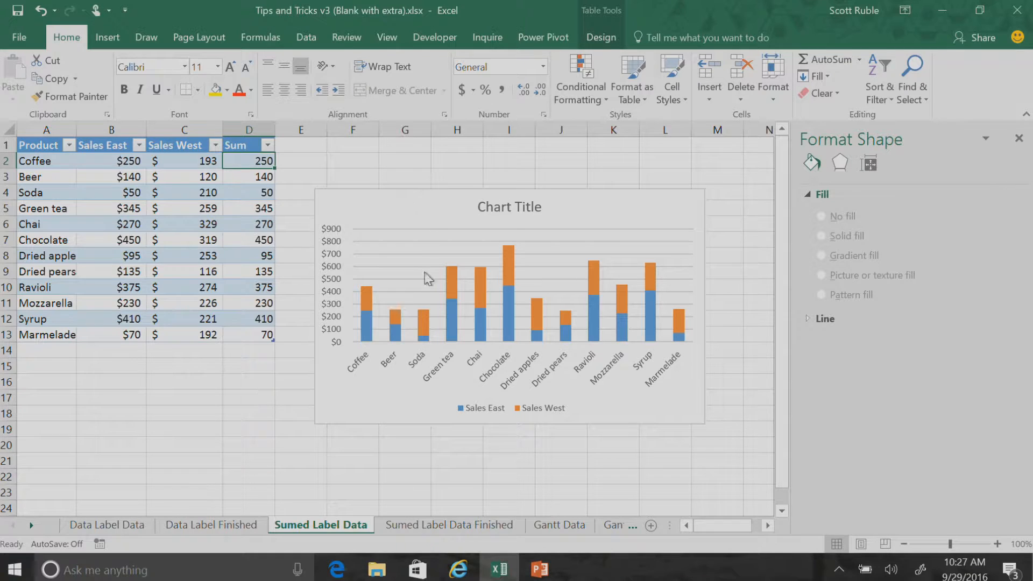
pyautogui.moveTo(243, 148); pyautogui.dragTo(253, 330)
pyautogui.hotkey('ctrl', 'c')
pyautogui.click(372, 215)
pyautogui.hotkey('ctrl', 'v')
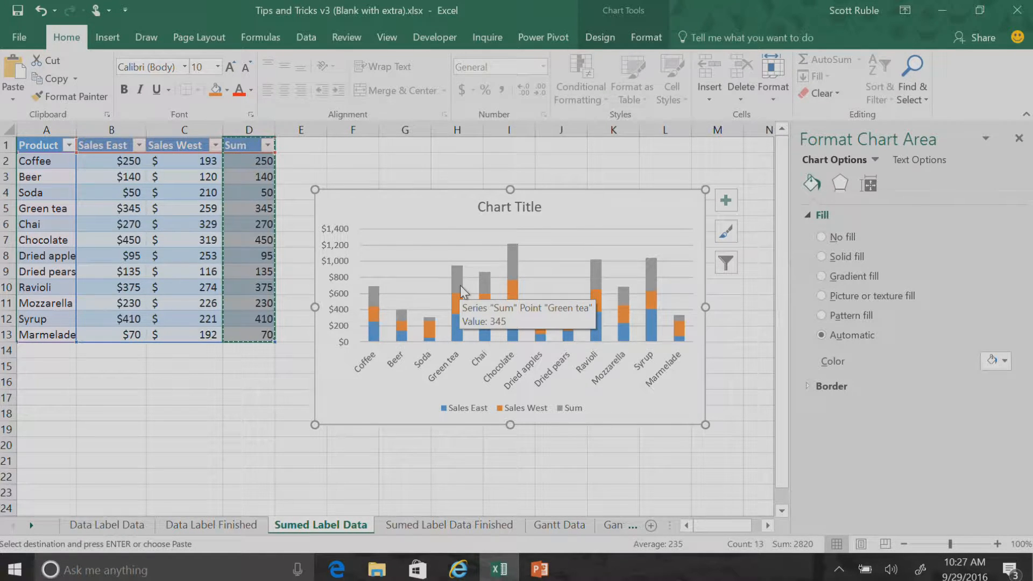
# Add data labels to the Sum series only
pyautogui.click(372, 299)
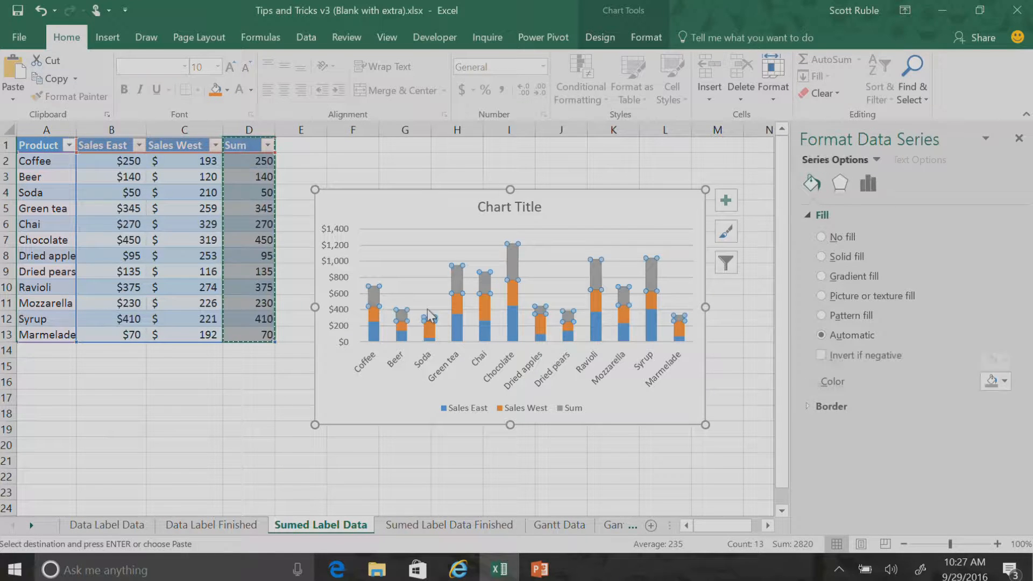
pyautogui.click(725, 200)
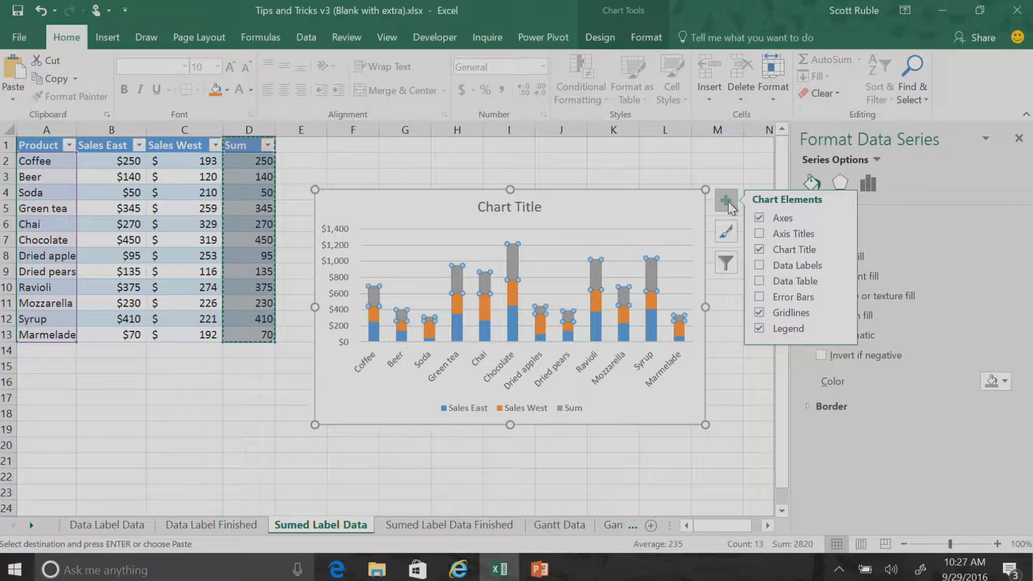
pyautogui.click(759, 265)
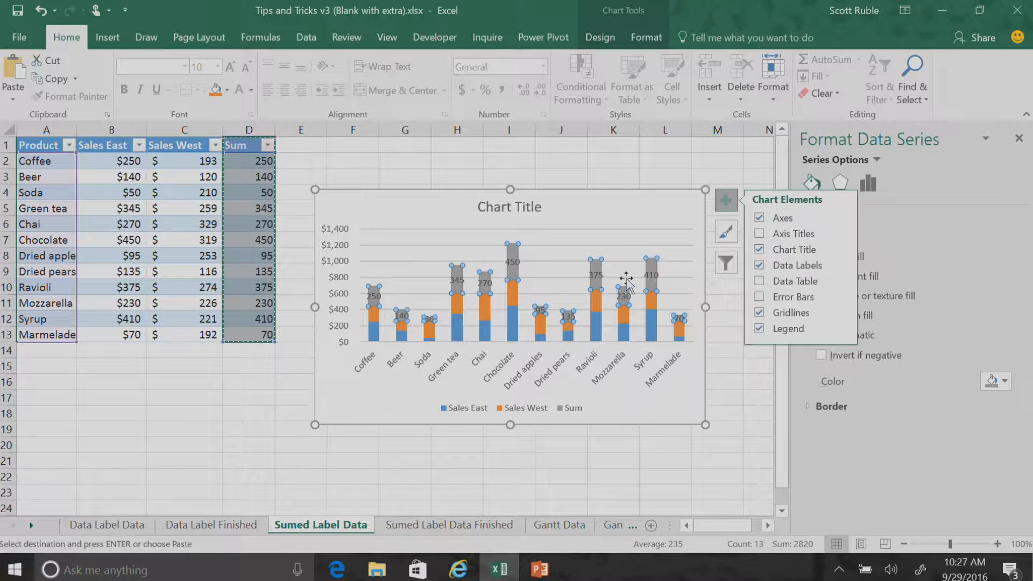
# Format the Sum values in D2:D13 as Accounting currency in dollars without decimal places
pyautogui.click(249, 191)
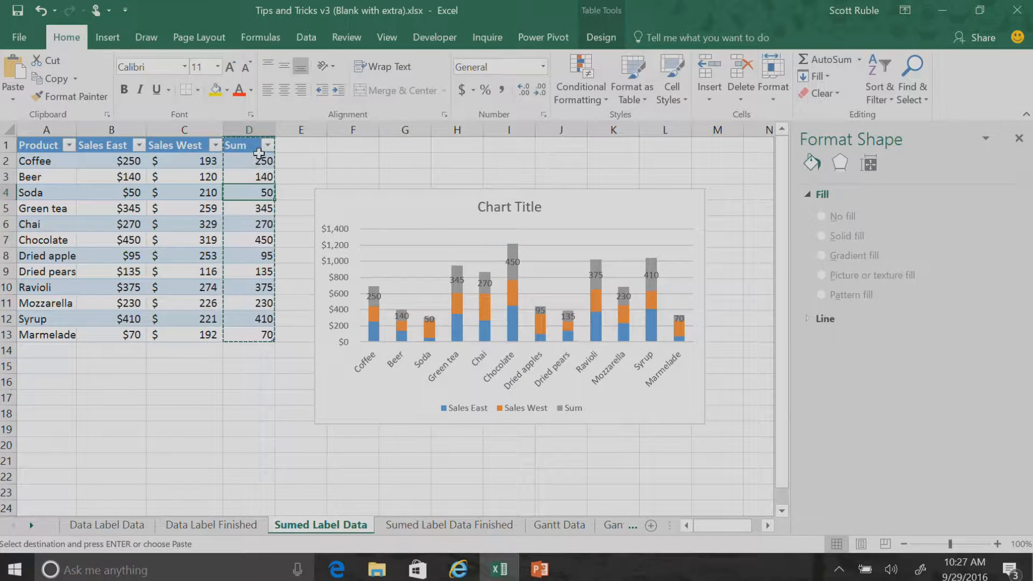
pyautogui.press('Escape')
pyautogui.moveTo(255, 160); pyautogui.dragTo(253, 335)
pyautogui.click(461, 90)
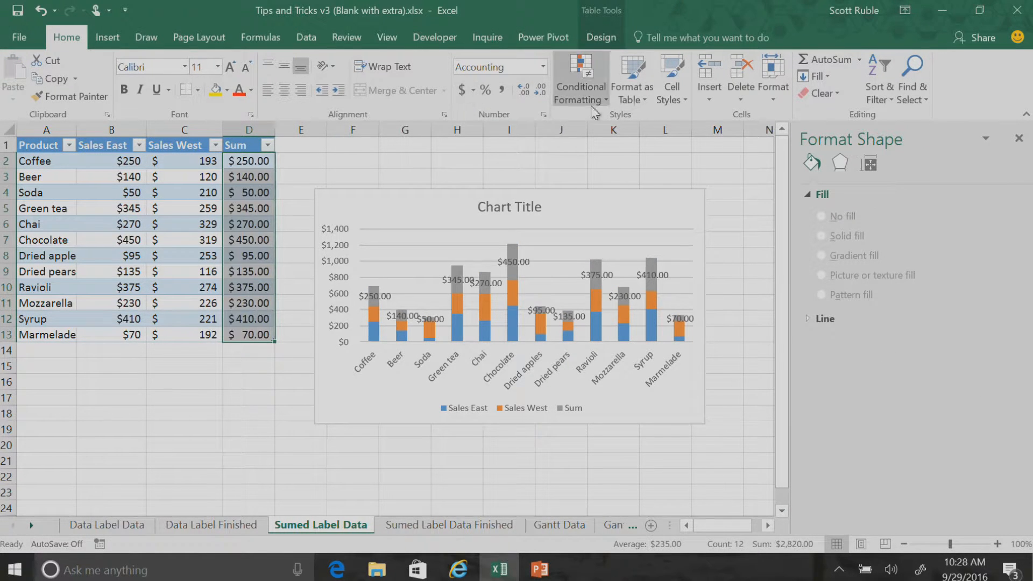
pyautogui.click(539, 89)
pyautogui.click(540, 89)
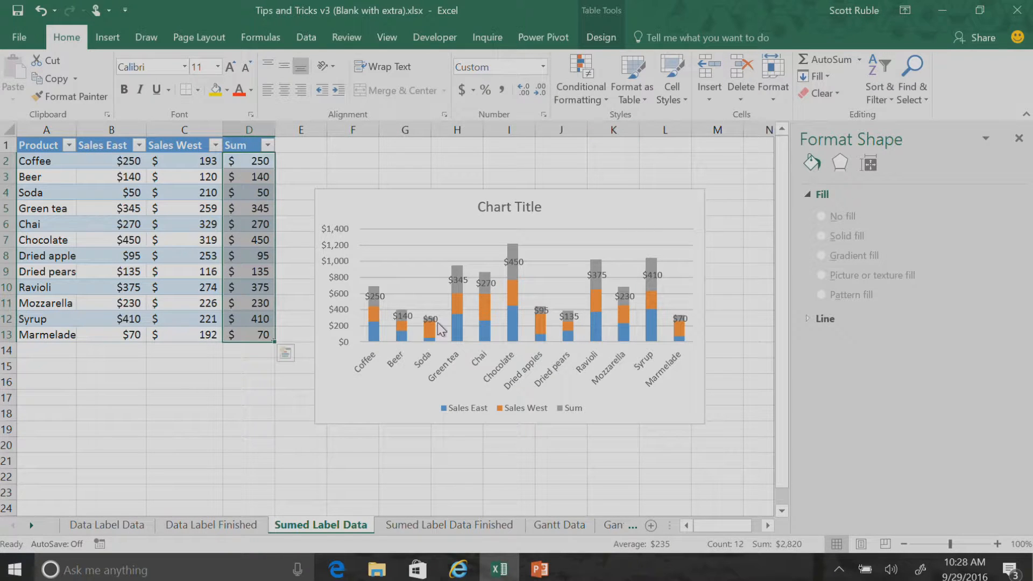
# Position the Sum series data labels at Inside Base
pyautogui.click(513, 263)
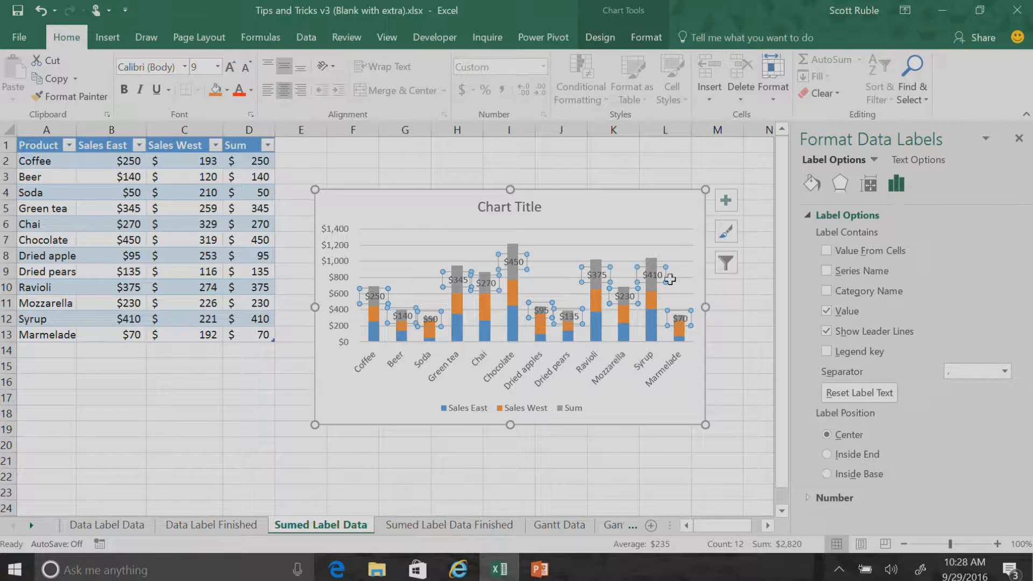
pyautogui.click(727, 204)
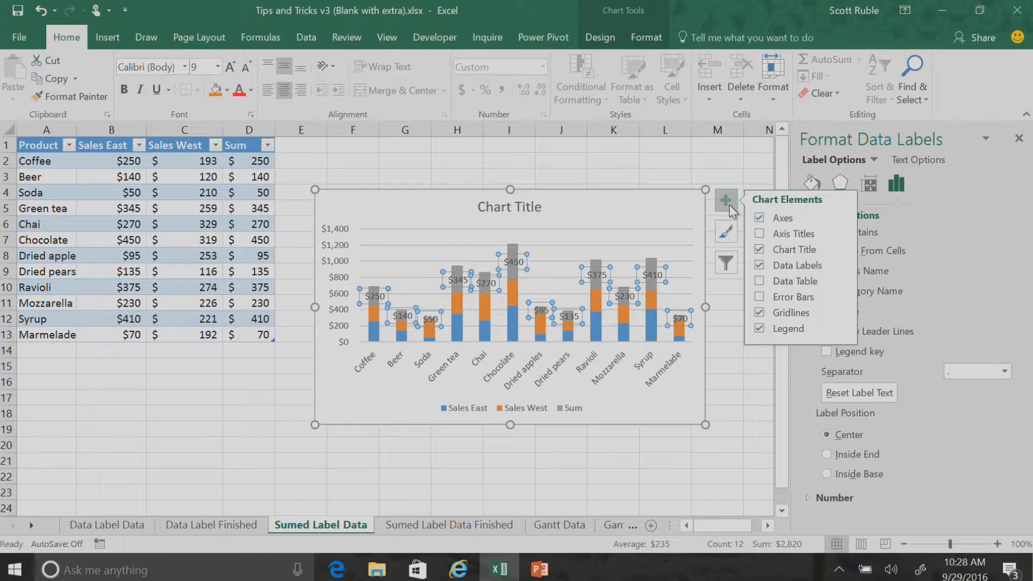
pyautogui.moveTo(842, 262)
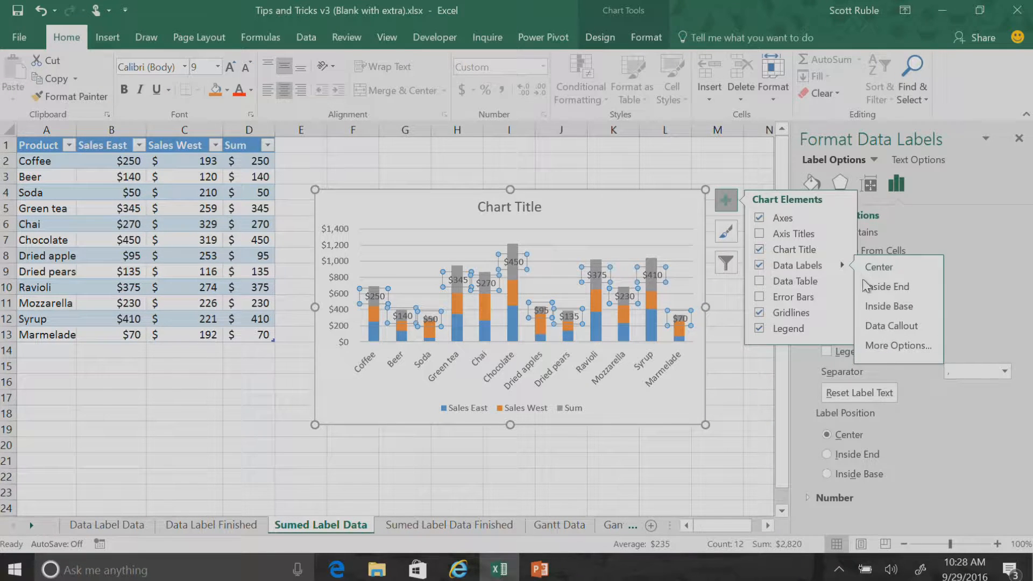
pyautogui.click(897, 311)
# Enlarge the stacked column chart by extending its upper-left and lower-right corners outward
pyautogui.click(323, 207)
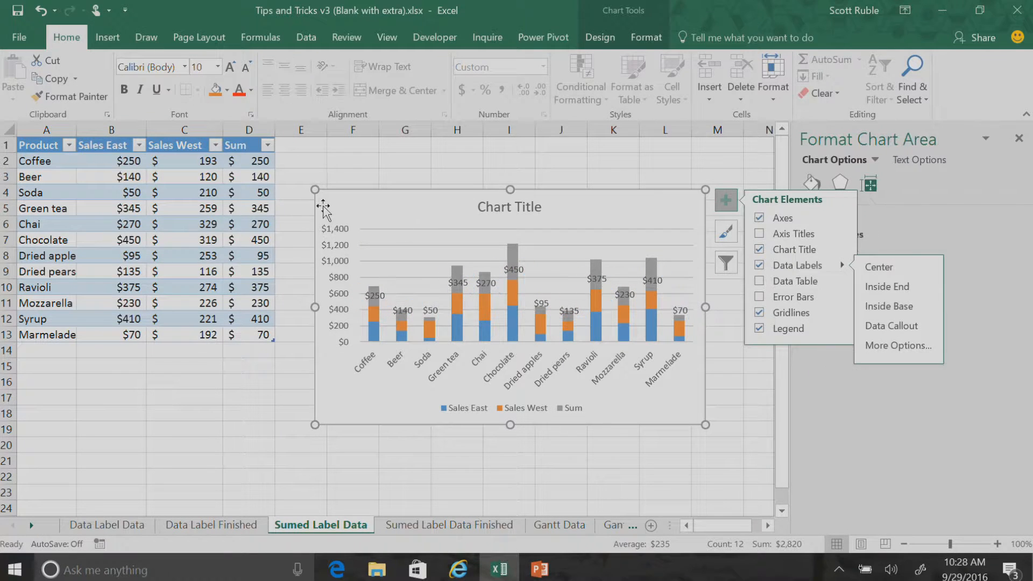
pyautogui.moveTo(314, 190); pyautogui.dragTo(250, 145)
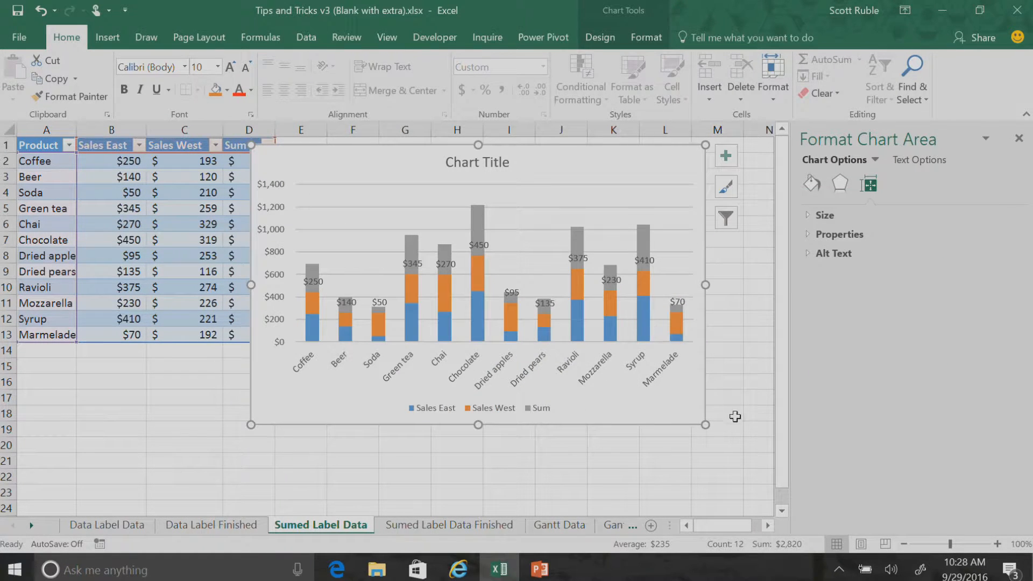
pyautogui.moveTo(705, 424); pyautogui.dragTo(720, 442)
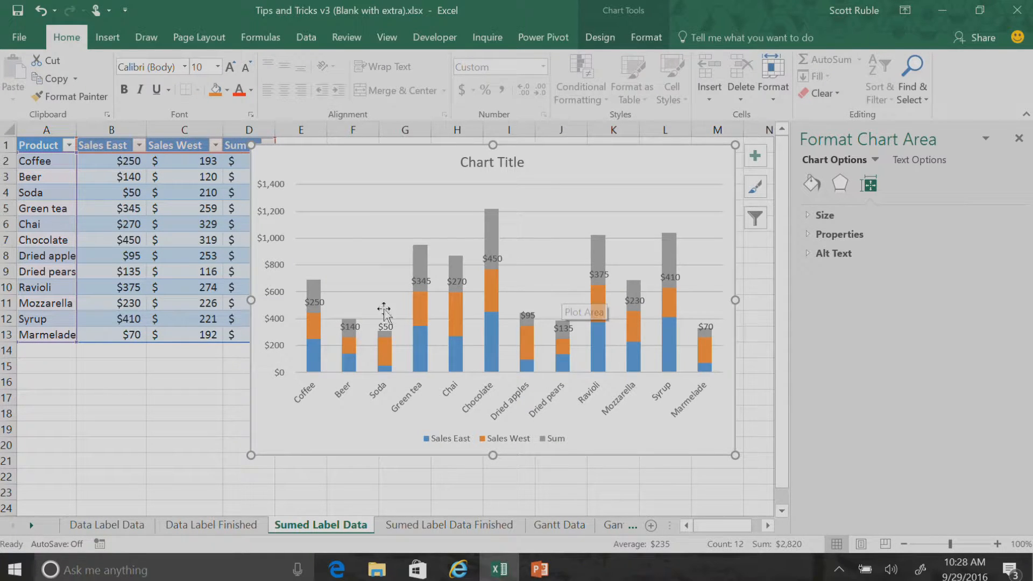
# Set the Sum series to No fill so that only its data labels show above the columns
pyautogui.click(312, 289)
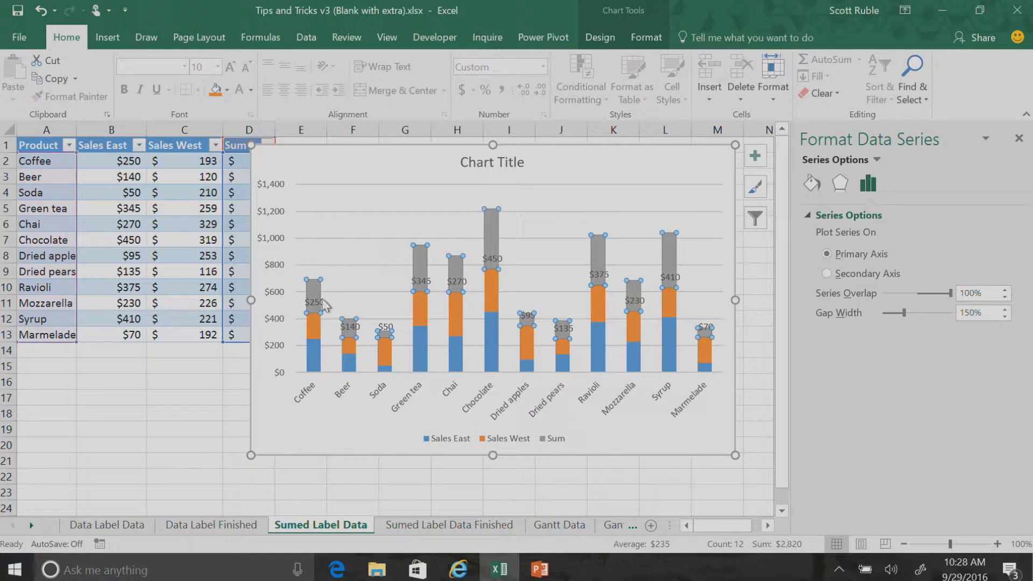
pyautogui.click(812, 181)
pyautogui.click(821, 237)
pyautogui.click(669, 176)
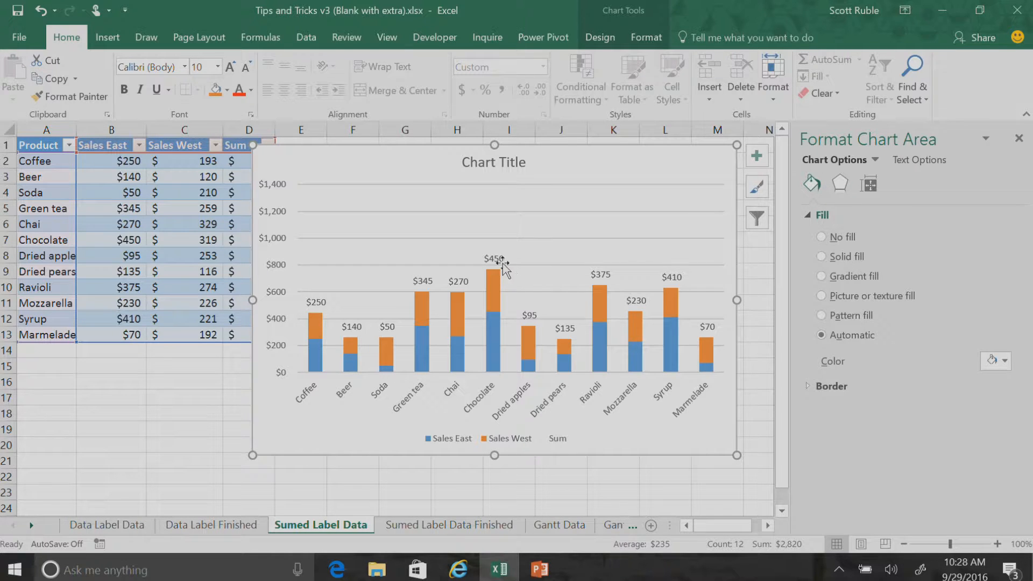
# Delete the chart title and the horizontal gridlines from the stacked column chart
pyautogui.click(478, 167)
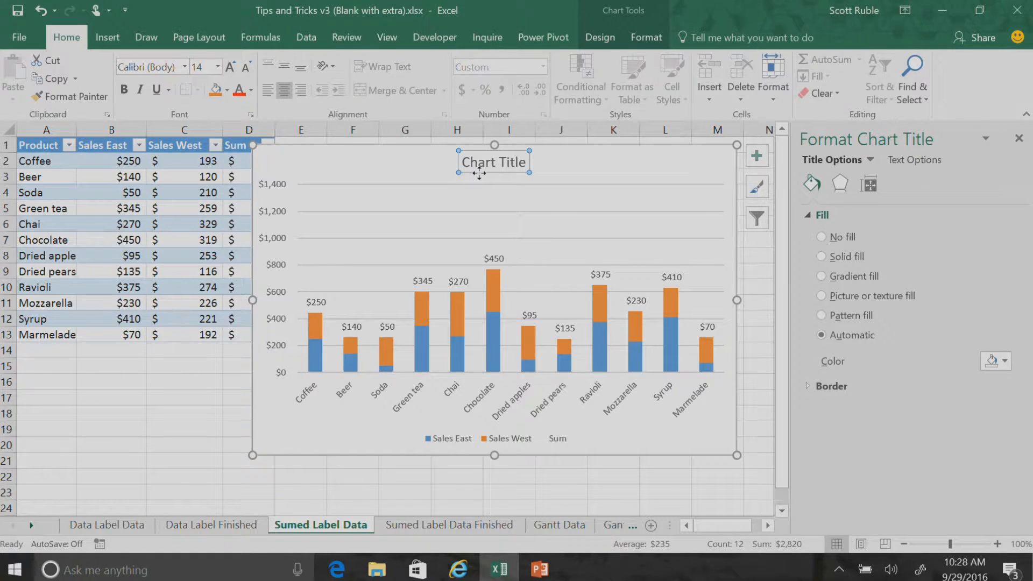
pyautogui.press('Delete')
pyautogui.press('super+w')
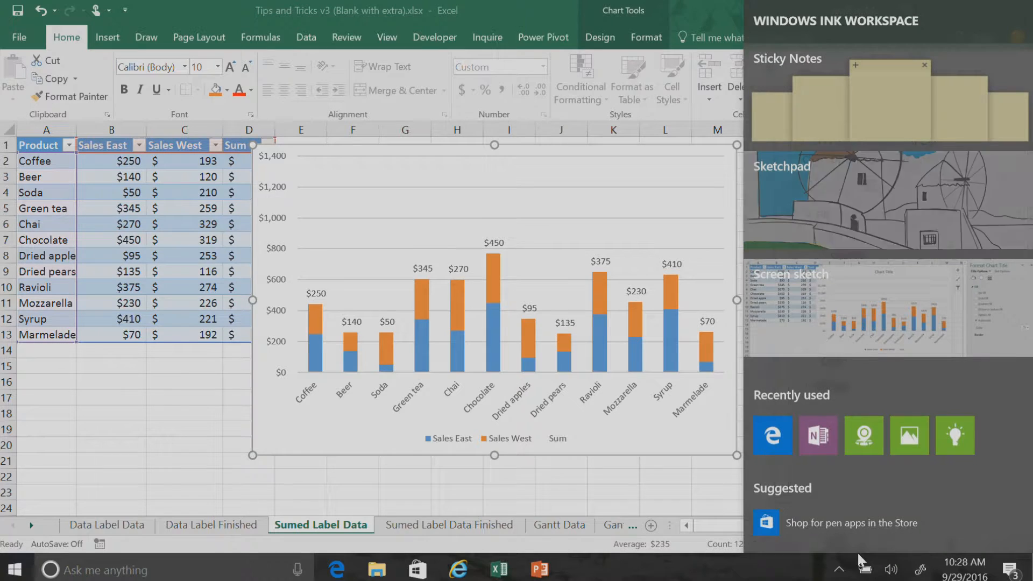
pyautogui.click(521, 201)
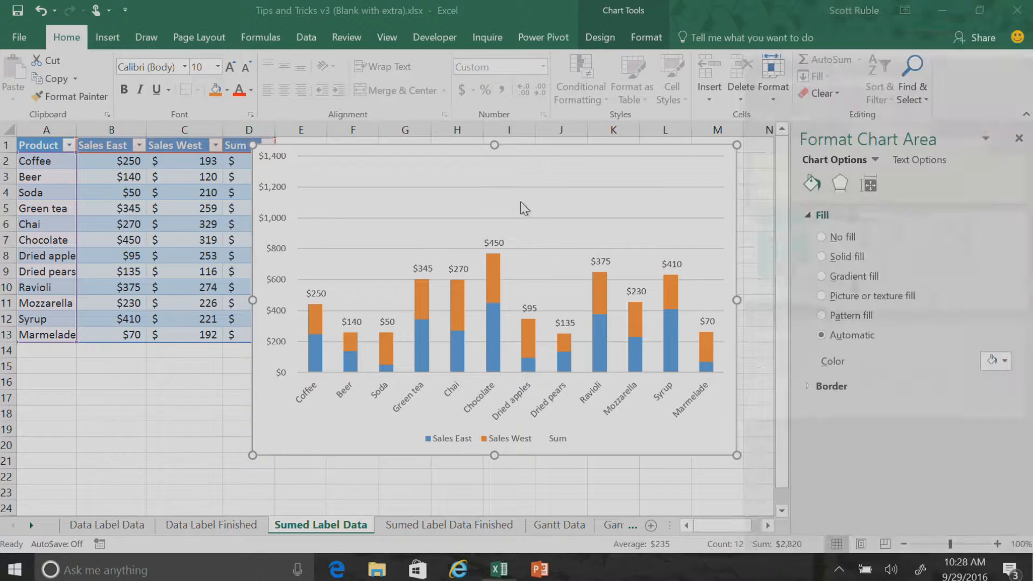
pyautogui.click(579, 186)
pyautogui.press('Delete')
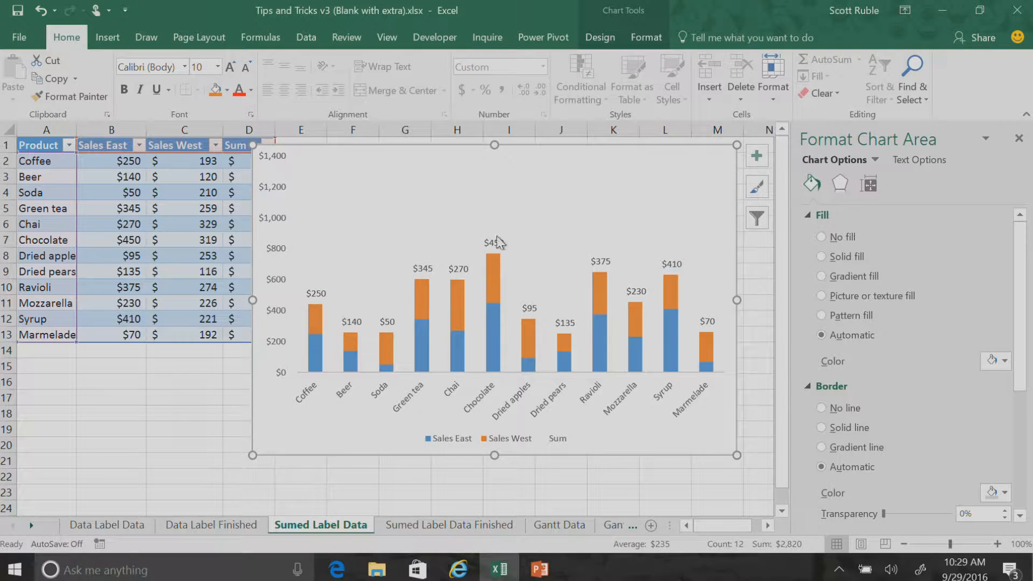
# Set the vertical axis maximum to 1200, and delete the axis from the chart
pyautogui.click(271, 194)
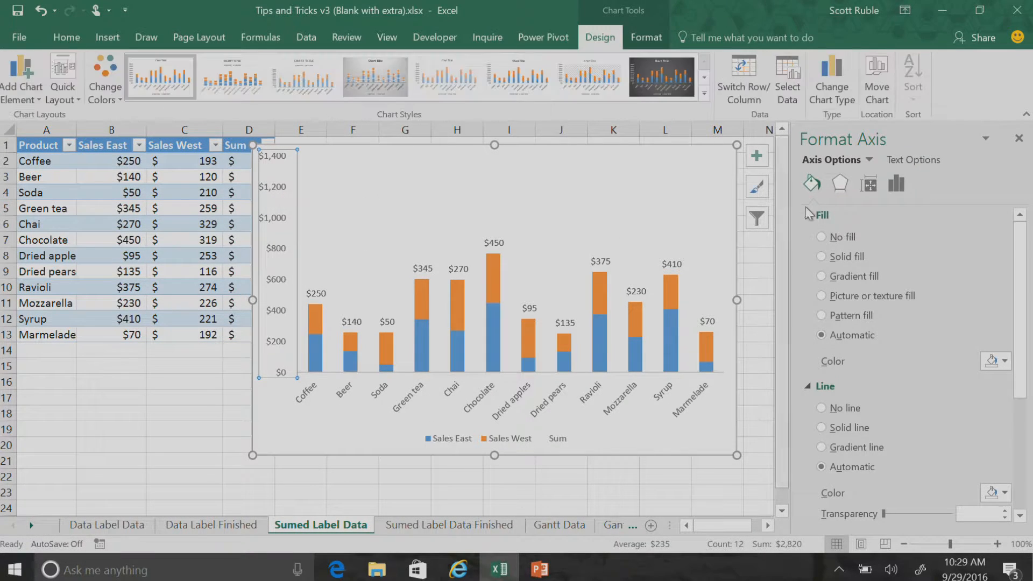
pyautogui.click(898, 185)
pyautogui.click(809, 214)
pyautogui.click(933, 272)
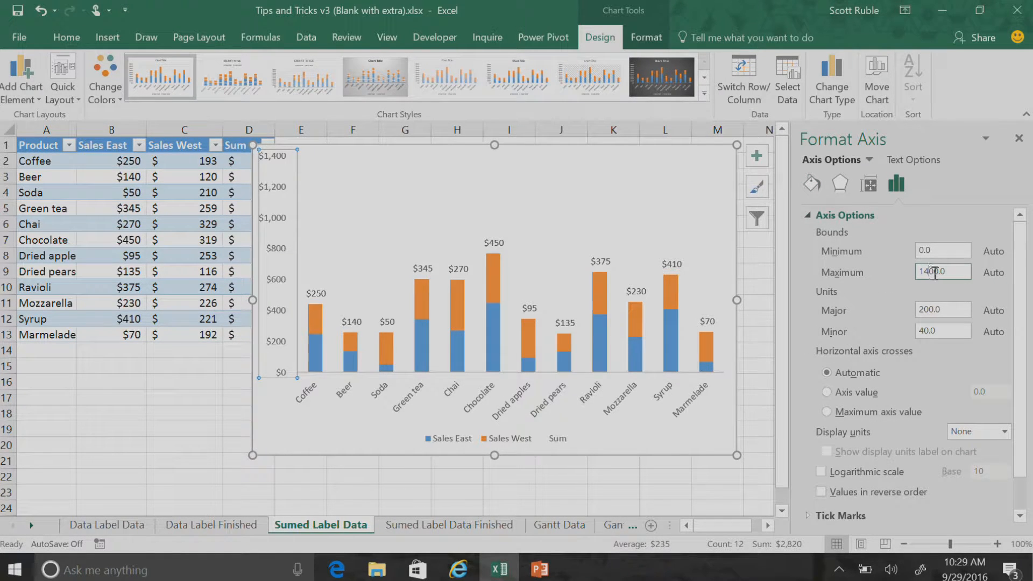
pyautogui.write('2')
pyautogui.press('Return')
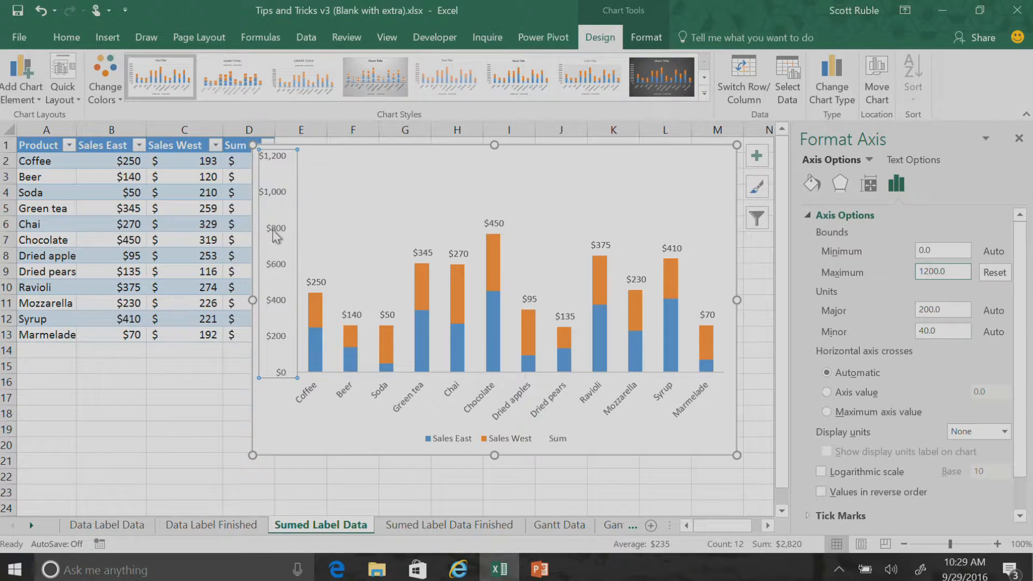
pyautogui.press('Delete')
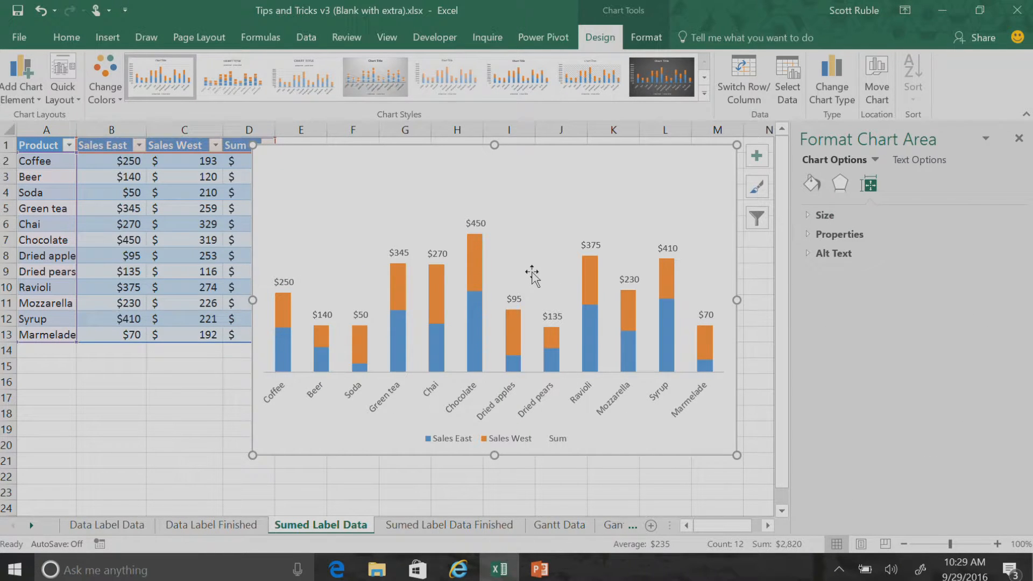
# Delete only the Sum entry from the chart legend
pyautogui.click(548, 446)
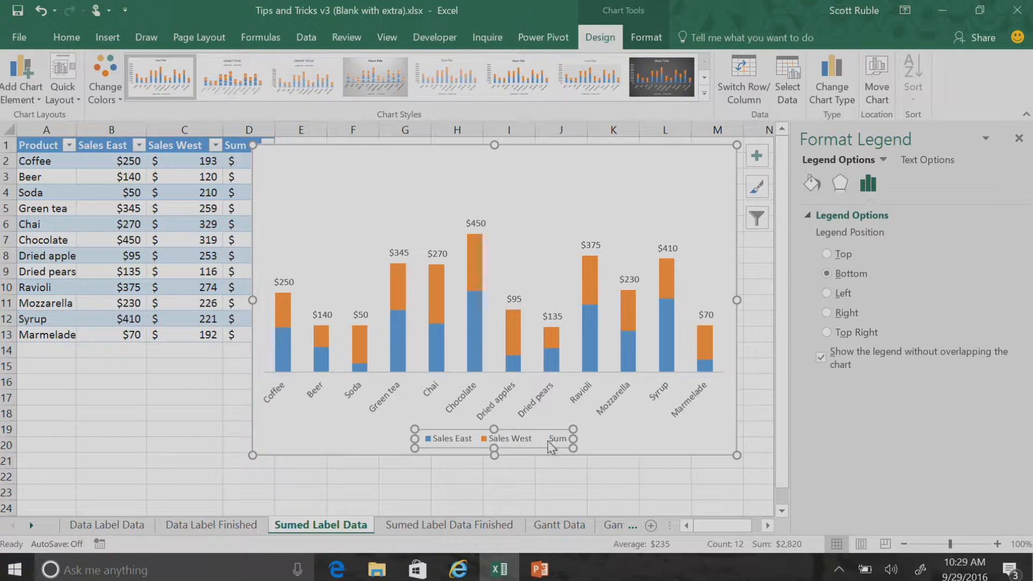
pyautogui.click(554, 439)
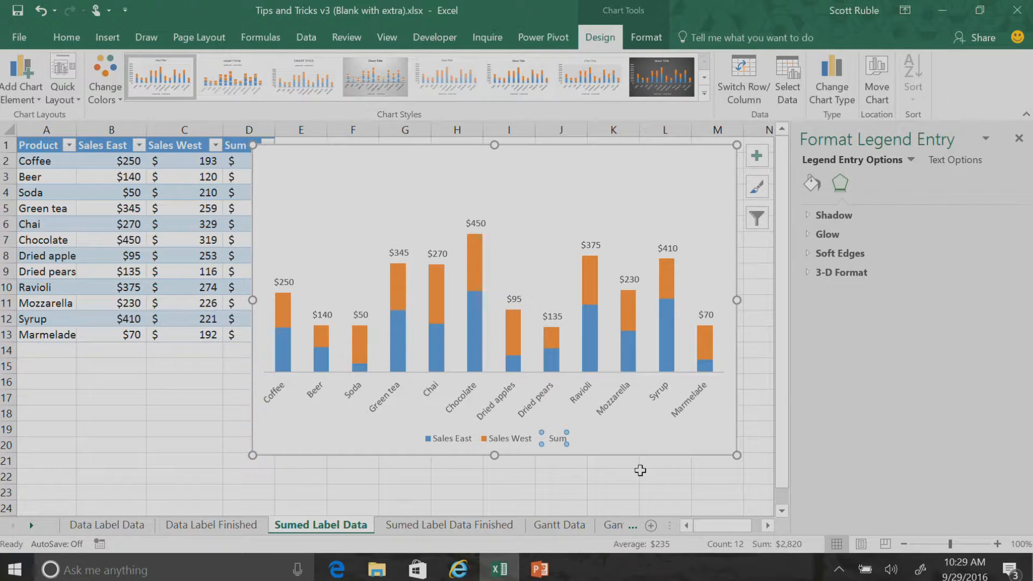
pyautogui.press('Delete')
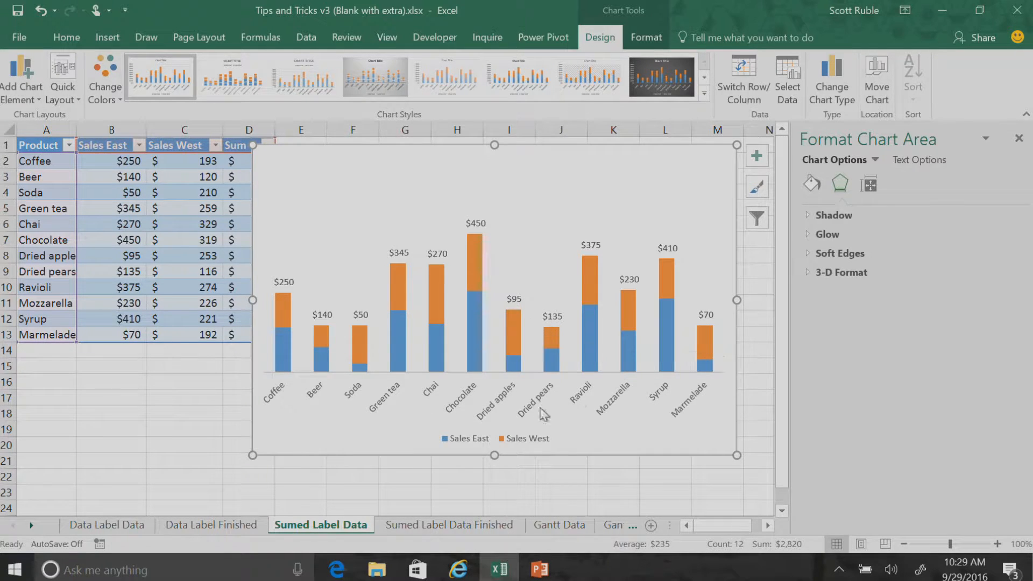
# View the completed chart on the Gantt Finished sheet with the Format Shape pane closed, and return to the Gantt Data sheet
pyautogui.click(572, 521)
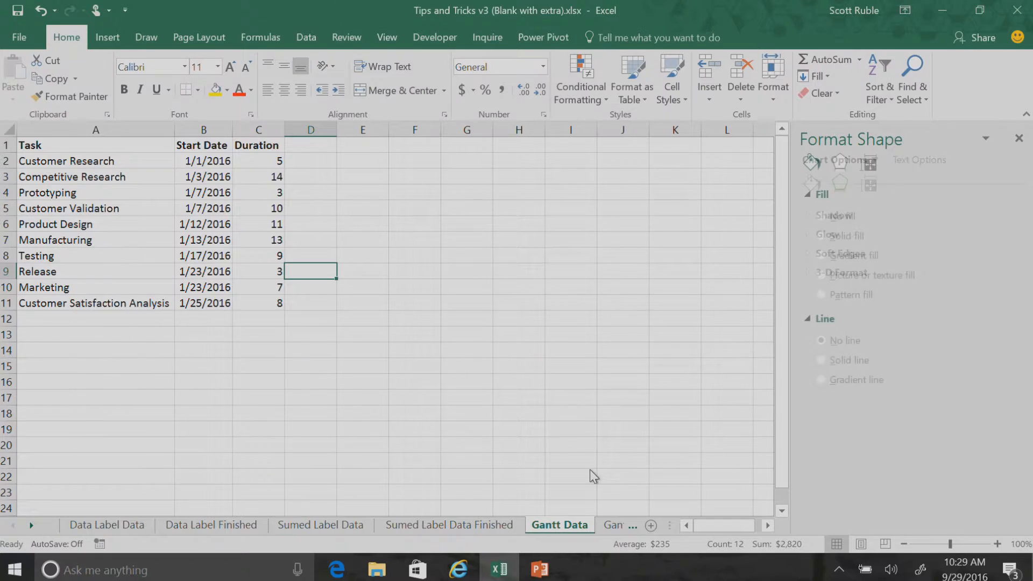
pyautogui.click(619, 525)
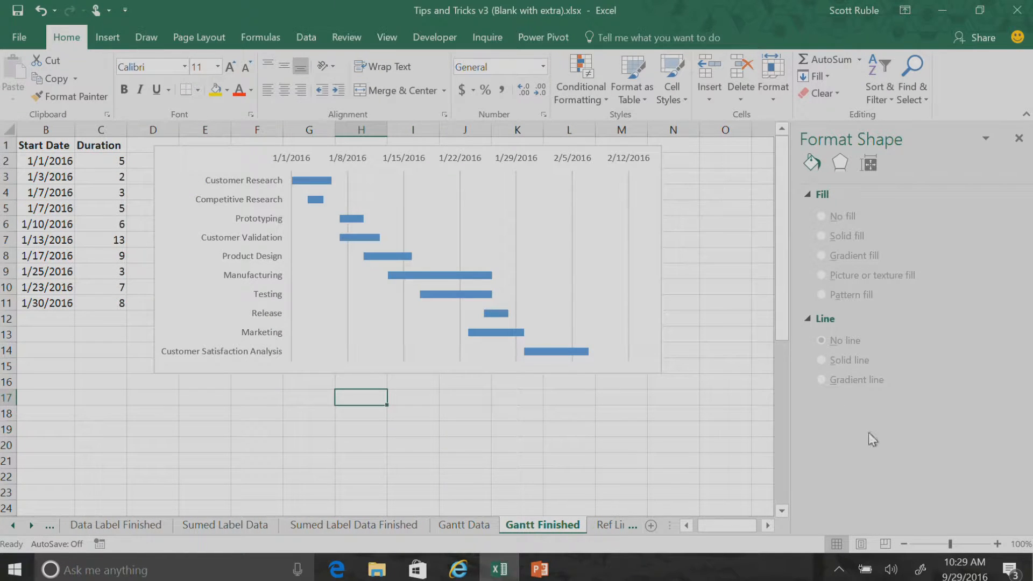
pyautogui.click(1019, 139)
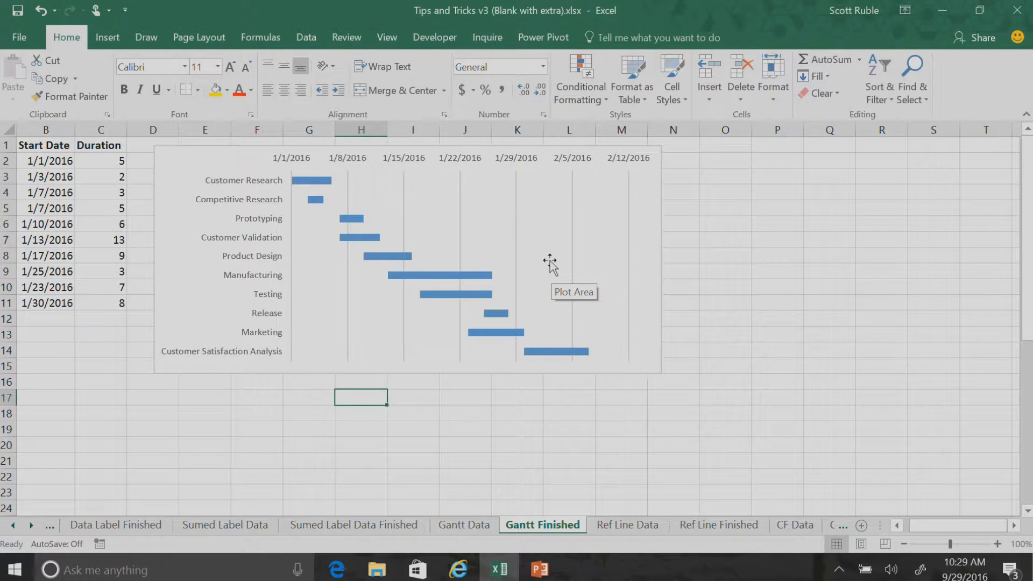
pyautogui.click(472, 525)
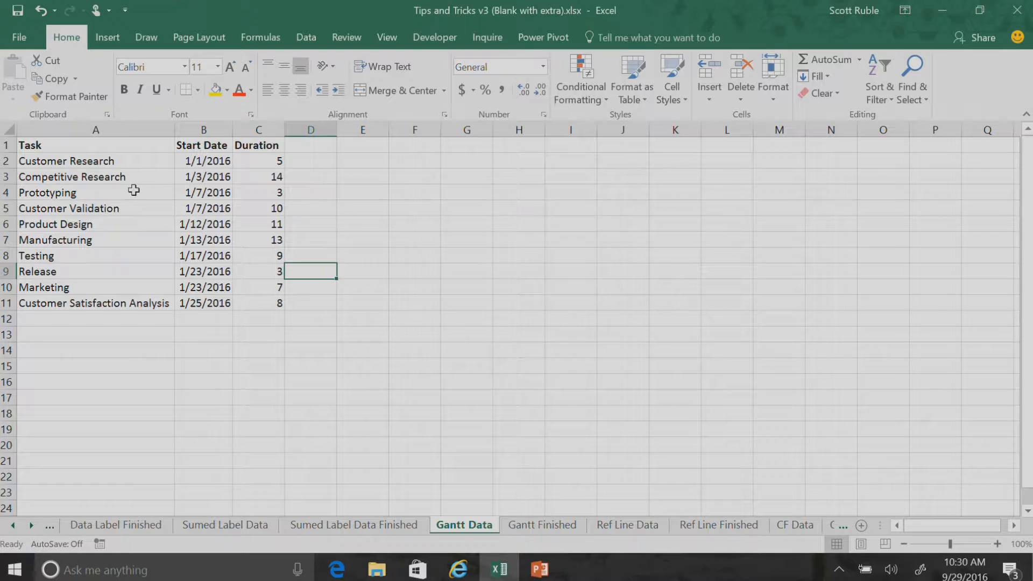
pyautogui.click(68, 180)
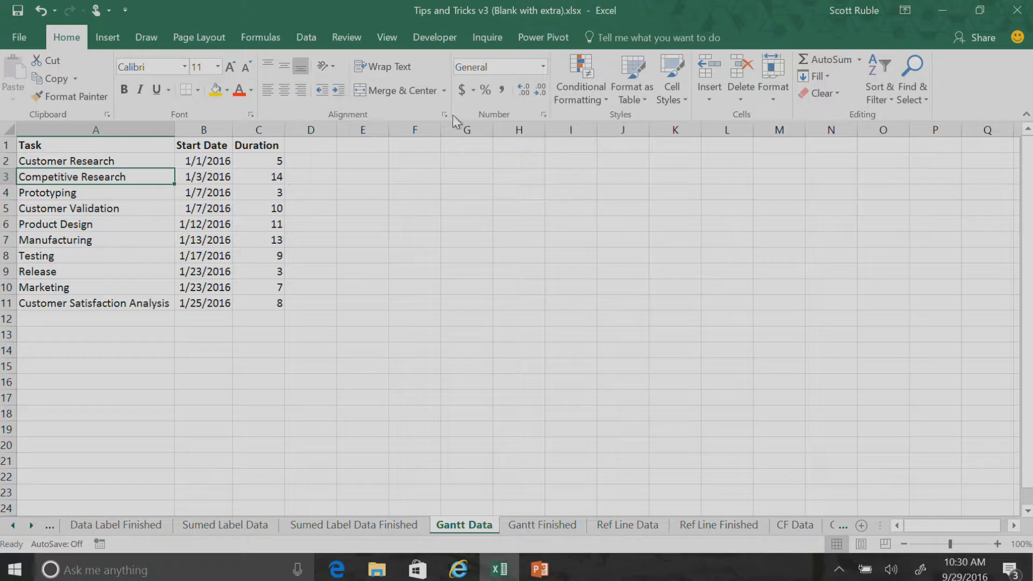
pyautogui.click(113, 37)
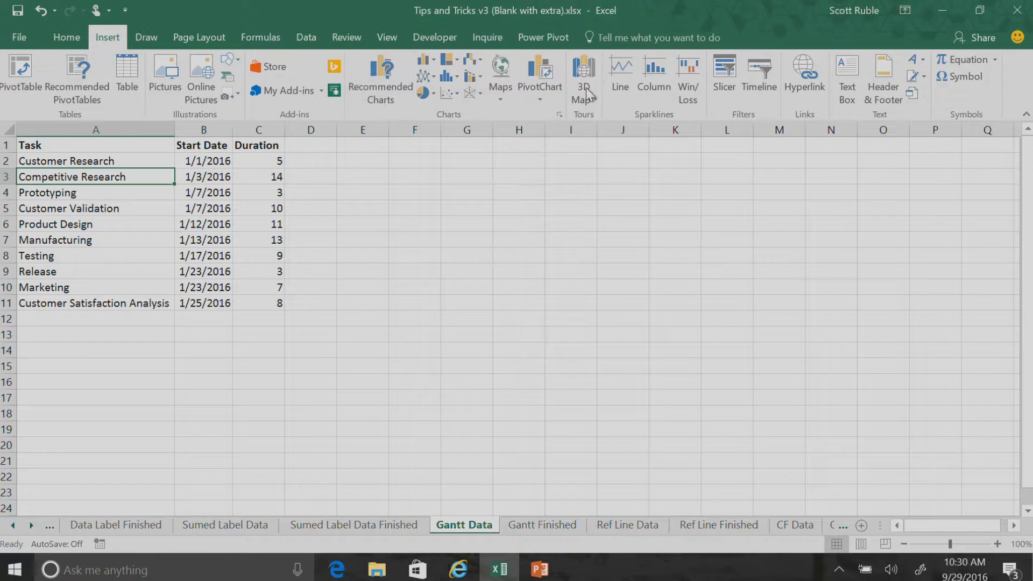
pyautogui.click(429, 64)
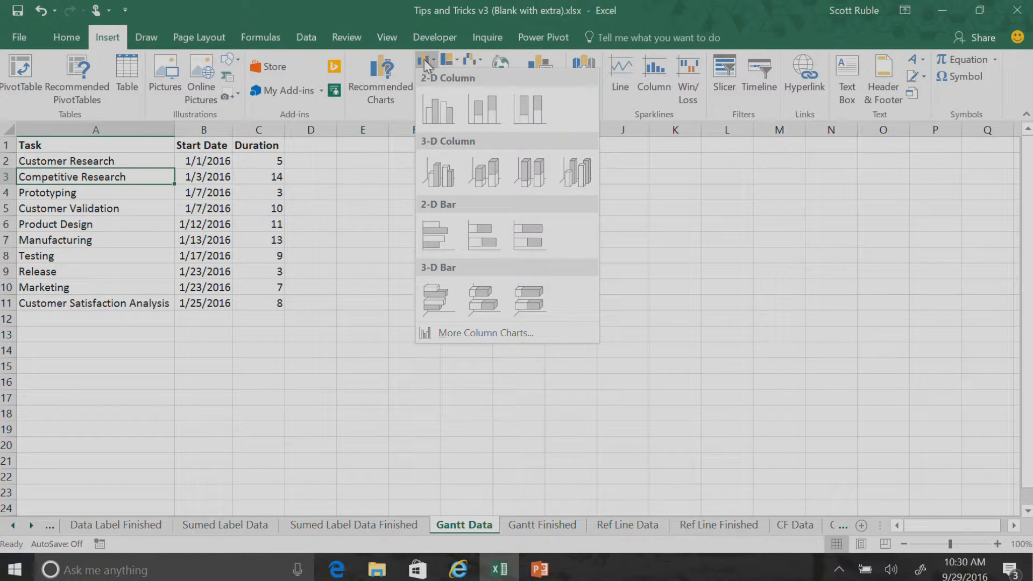
pyautogui.click(500, 233)
# Insert an empty 2-D stacked bar chart on the Gantt Data sheet, starting from a blank cell away from the table
pyautogui.click(519, 208)
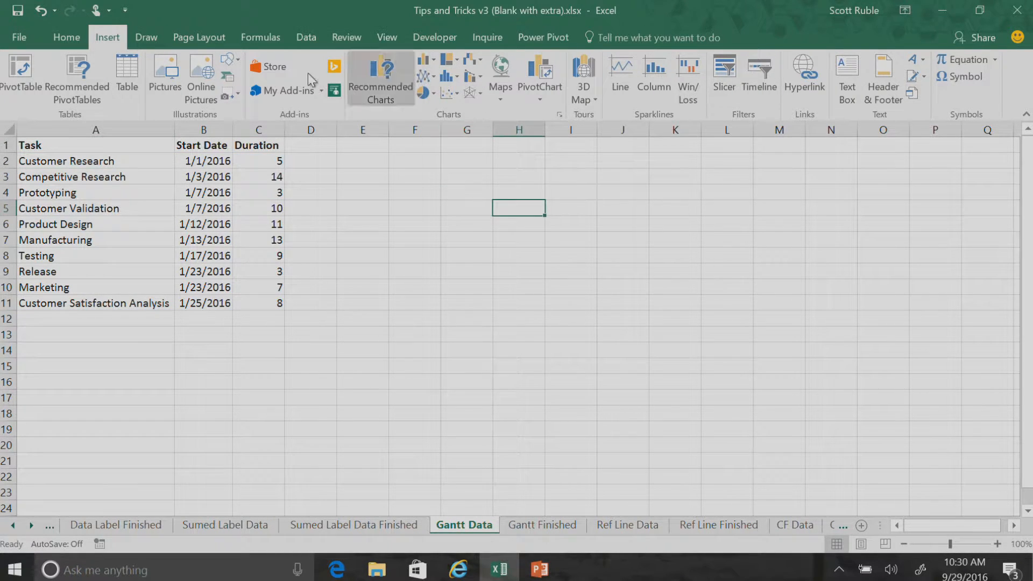
pyautogui.click(428, 62)
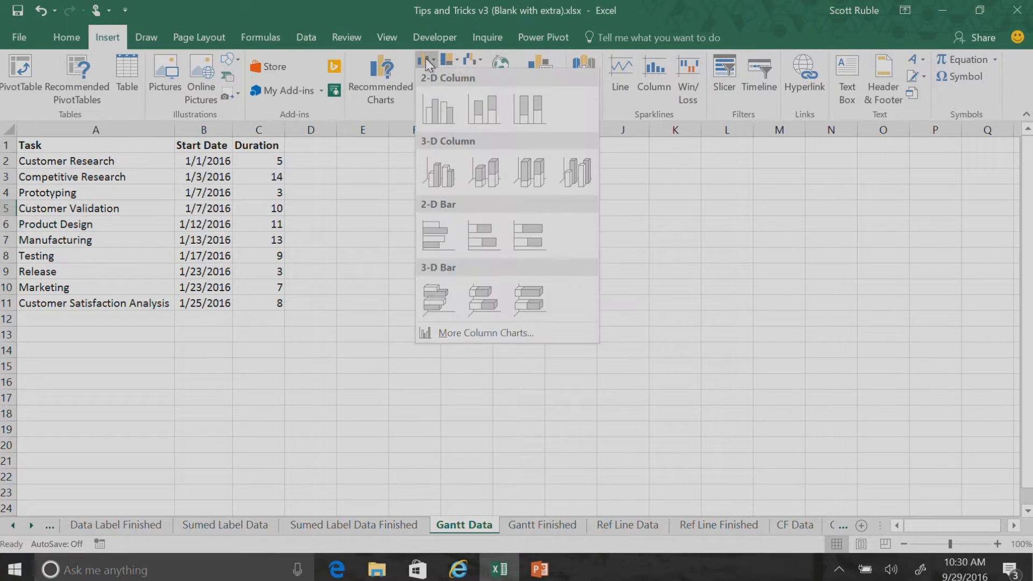
pyautogui.click(480, 244)
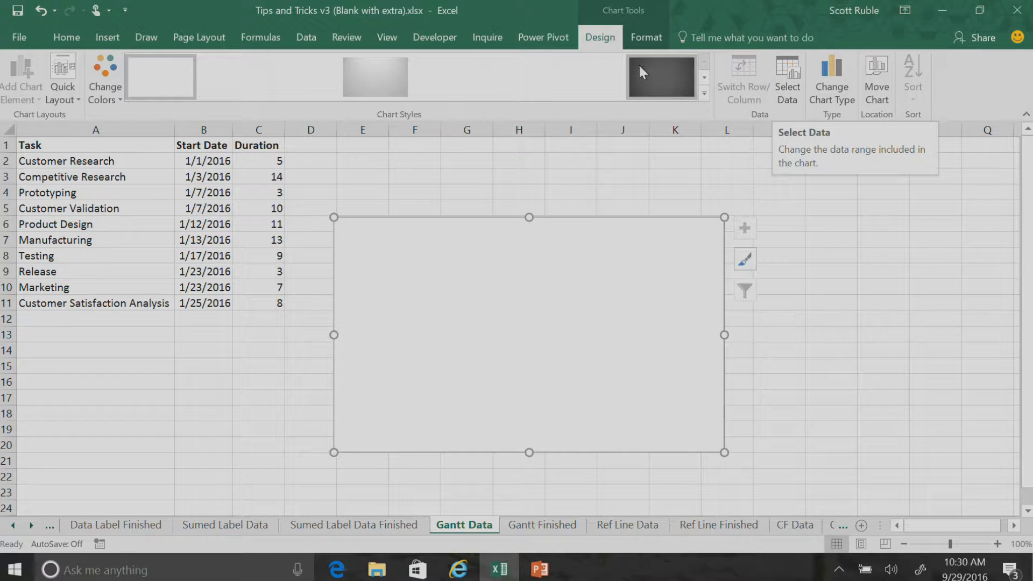
# Add a data series to the empty bar chart, named from the Duration header in C1 with values from C2:C11
pyautogui.click(786, 73)
pyautogui.moveTo(223, 85); pyautogui.dragTo(521, 98)
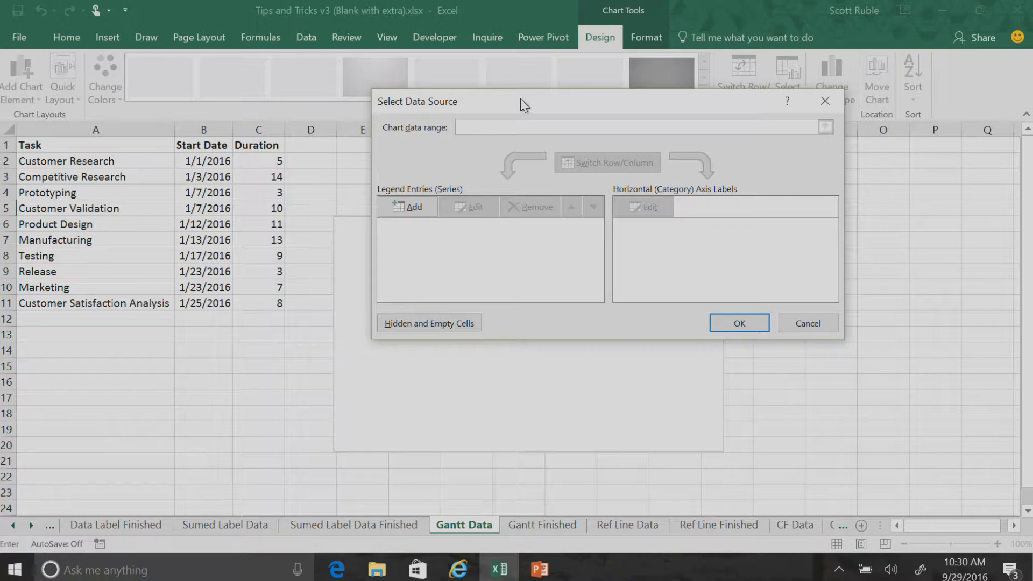
pyautogui.click(420, 208)
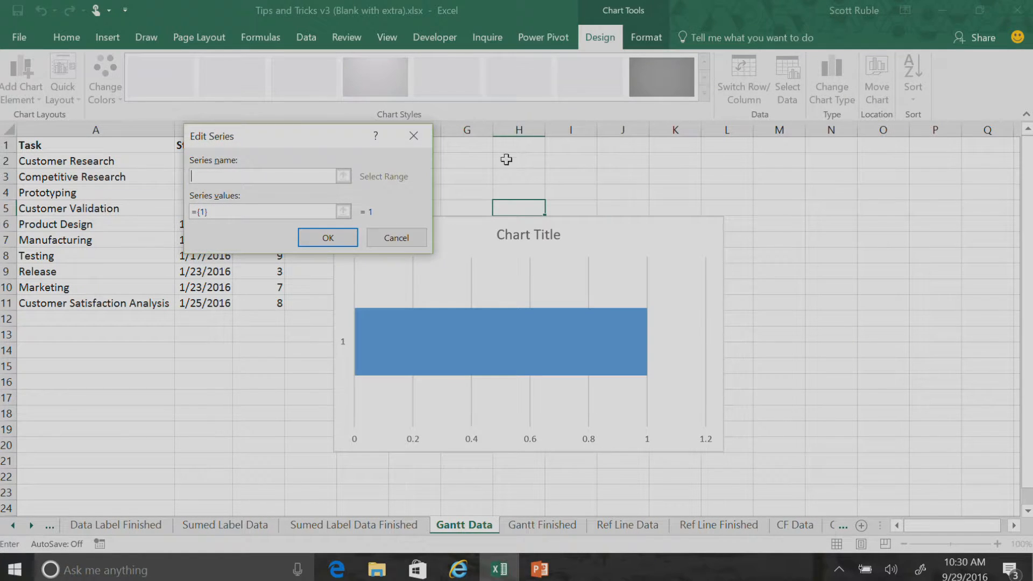
pyautogui.moveTo(273, 137); pyautogui.dragTo(424, 124)
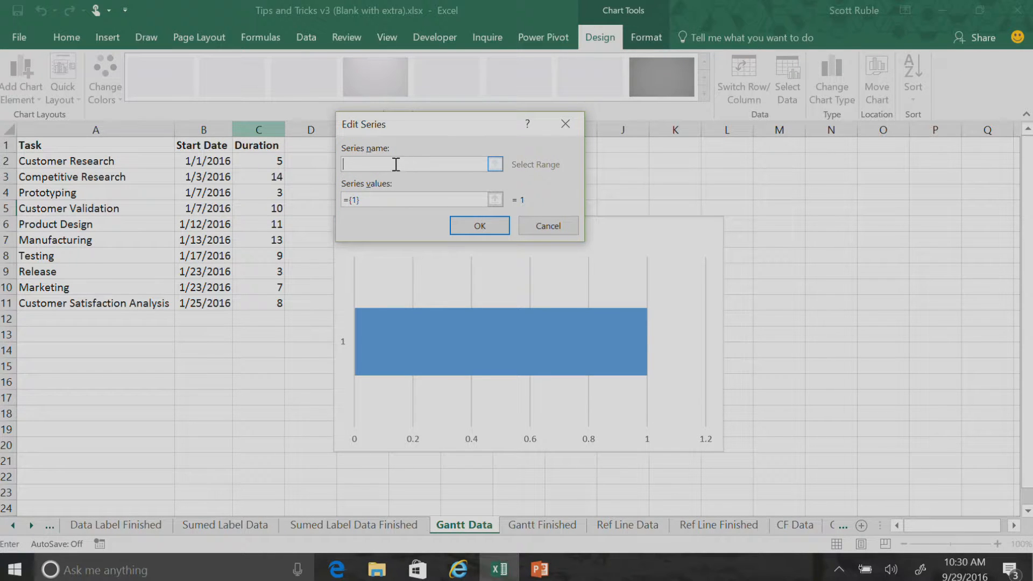
pyautogui.click(258, 145)
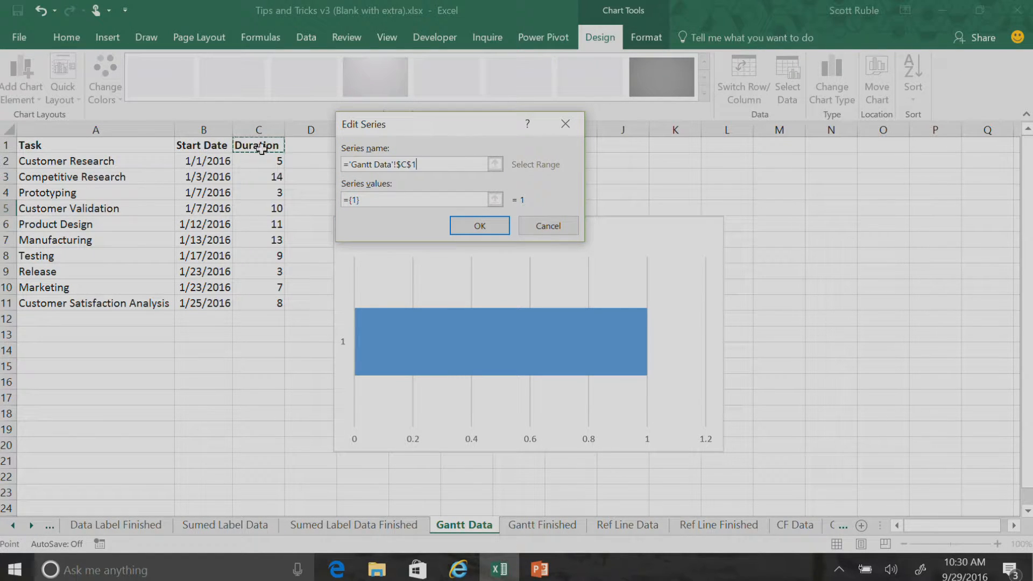
pyautogui.moveTo(422, 199); pyautogui.dragTo(312, 210)
pyautogui.press('BackSpace')
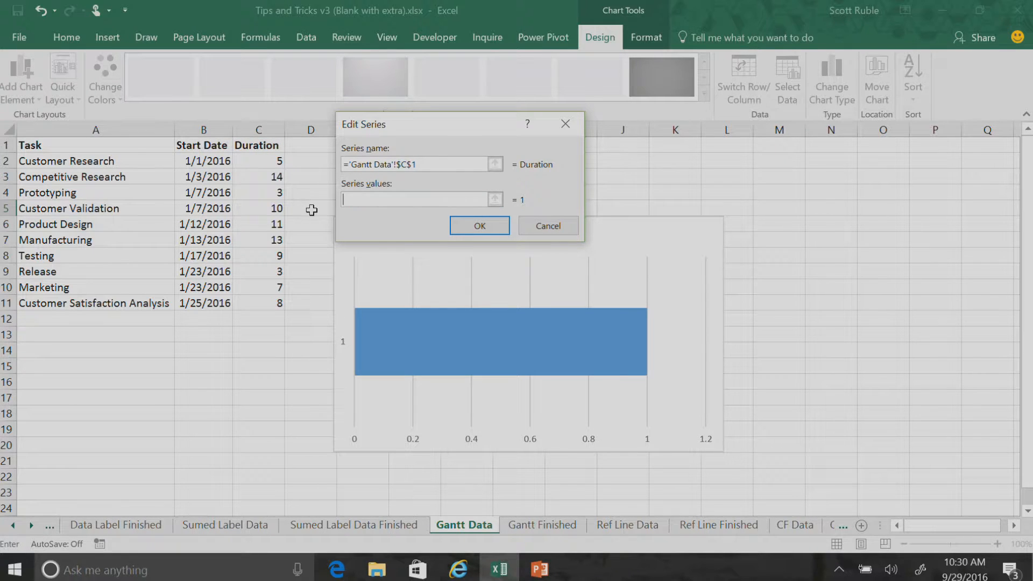
pyautogui.moveTo(267, 163); pyautogui.dragTo(274, 301)
pyautogui.click(487, 224)
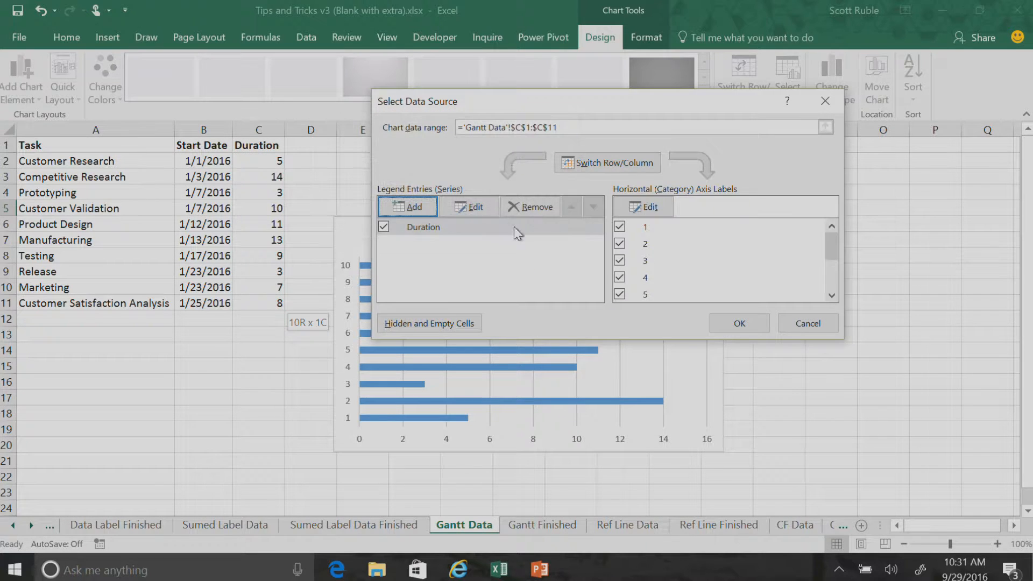
# Add a second data series to the chart, named from the Start Date header in B1 with values from B2:B11
pyautogui.moveTo(489, 105); pyautogui.dragTo(760, 120)
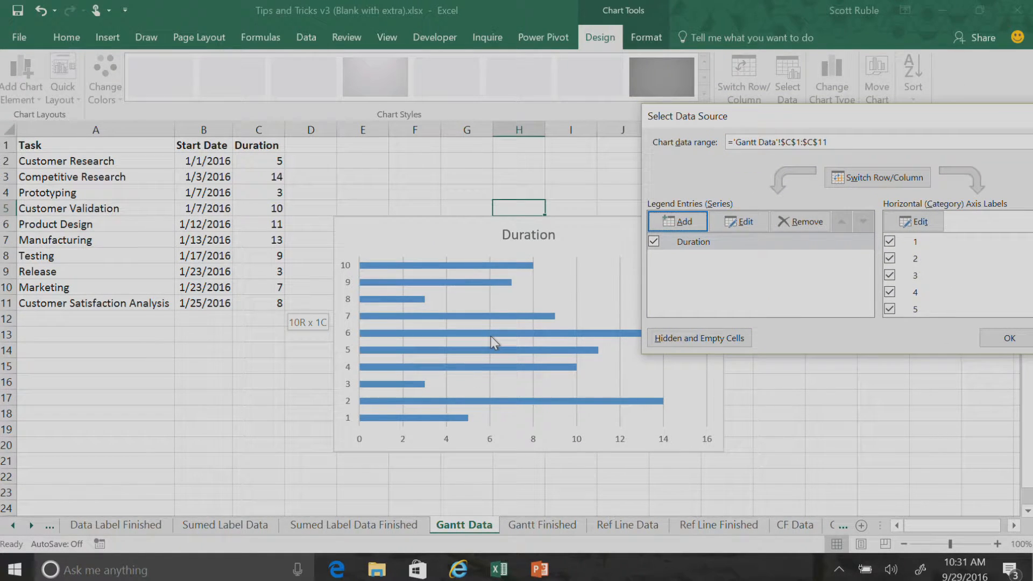
pyautogui.moveTo(779, 119); pyautogui.dragTo(507, 72)
pyautogui.click(415, 176)
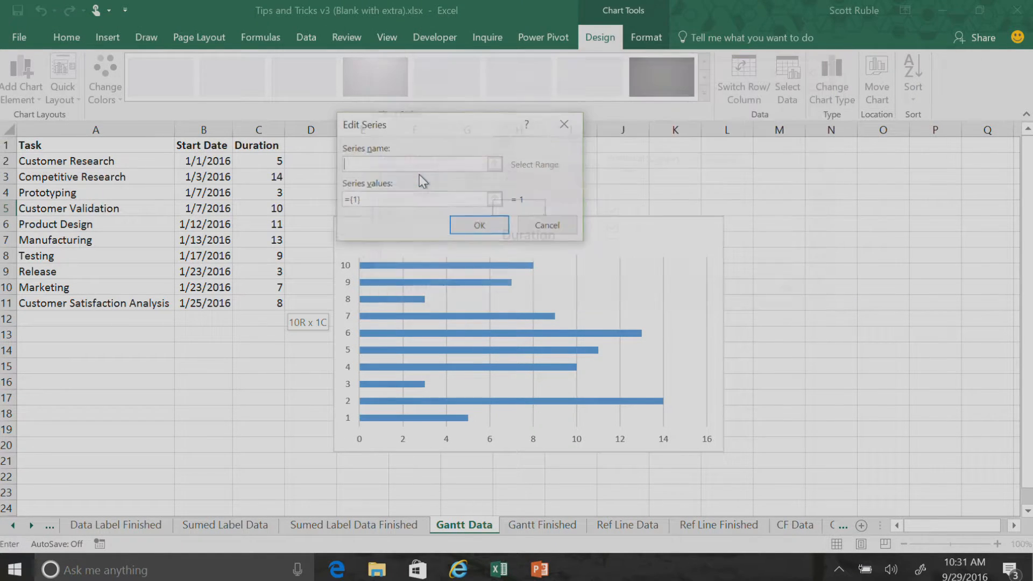
pyautogui.click(191, 148)
pyautogui.click(381, 204)
pyautogui.press('BackSpace')
pyautogui.moveTo(204, 164); pyautogui.dragTo(203, 296)
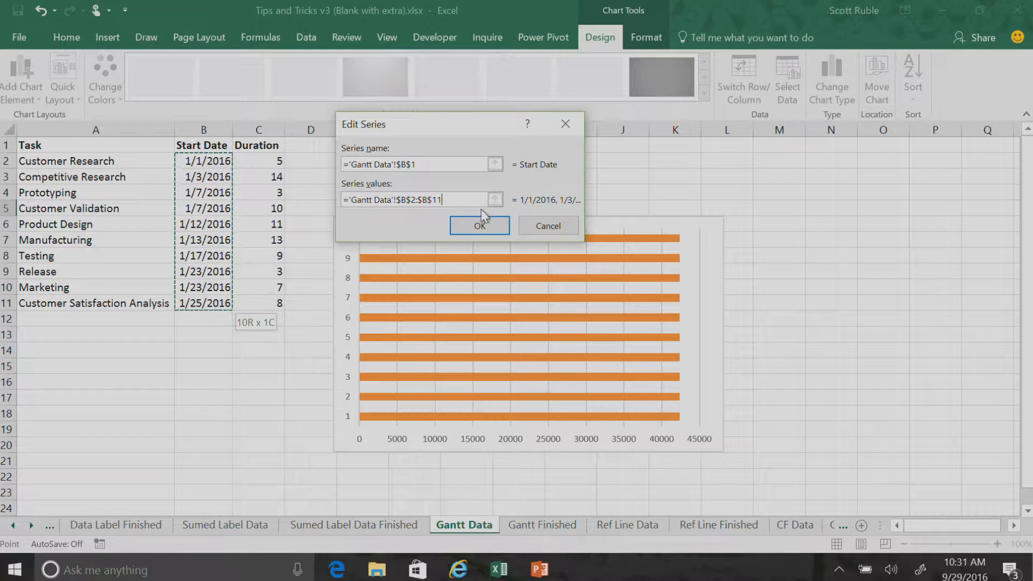
pyautogui.click(479, 223)
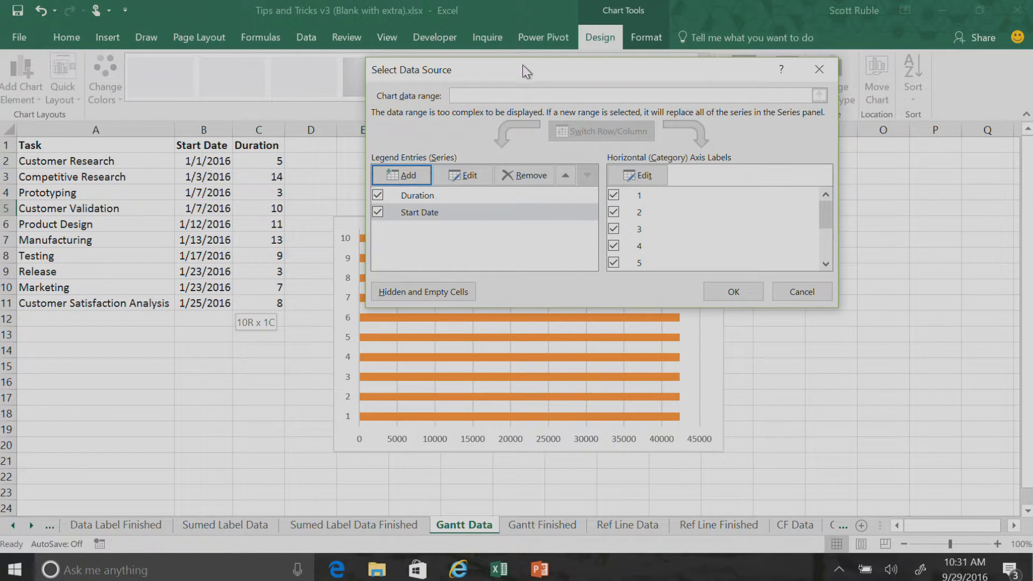
# Move the Start Date series ahead of Duration in the chart's series order
pyautogui.moveTo(499, 73); pyautogui.dragTo(873, 164)
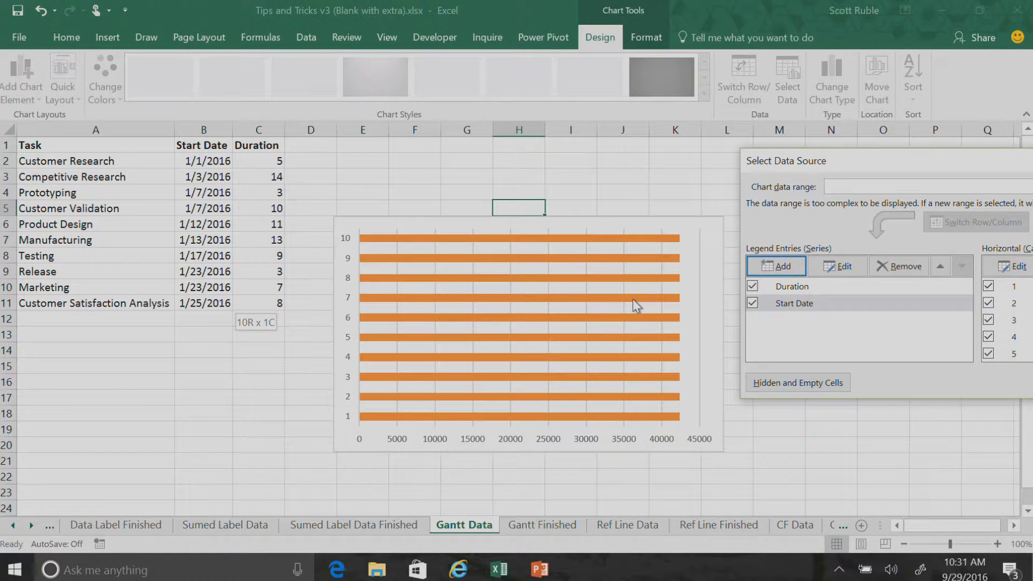
pyautogui.moveTo(885, 161); pyautogui.dragTo(547, 120)
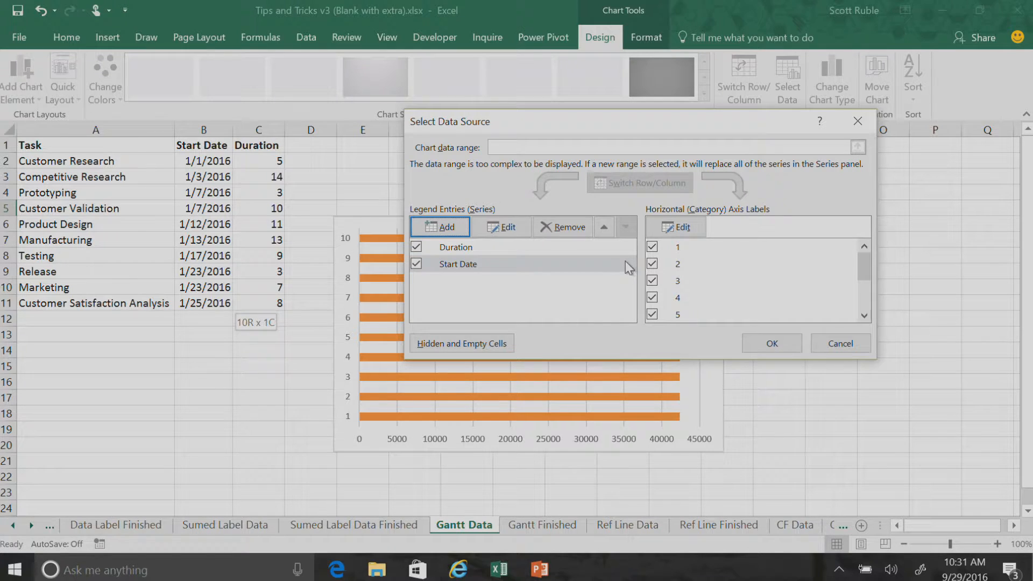
pyautogui.click(486, 265)
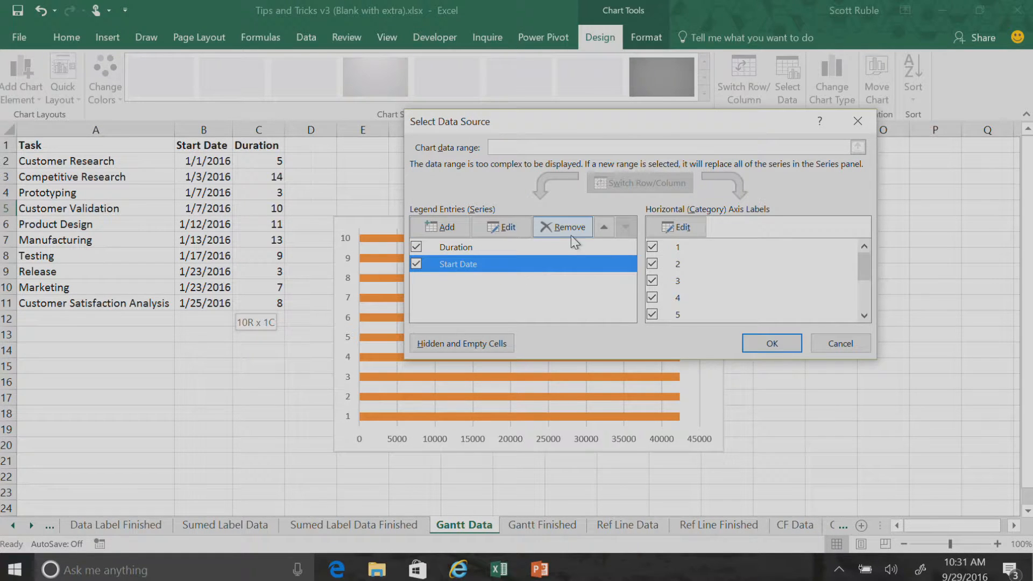
pyautogui.click(604, 228)
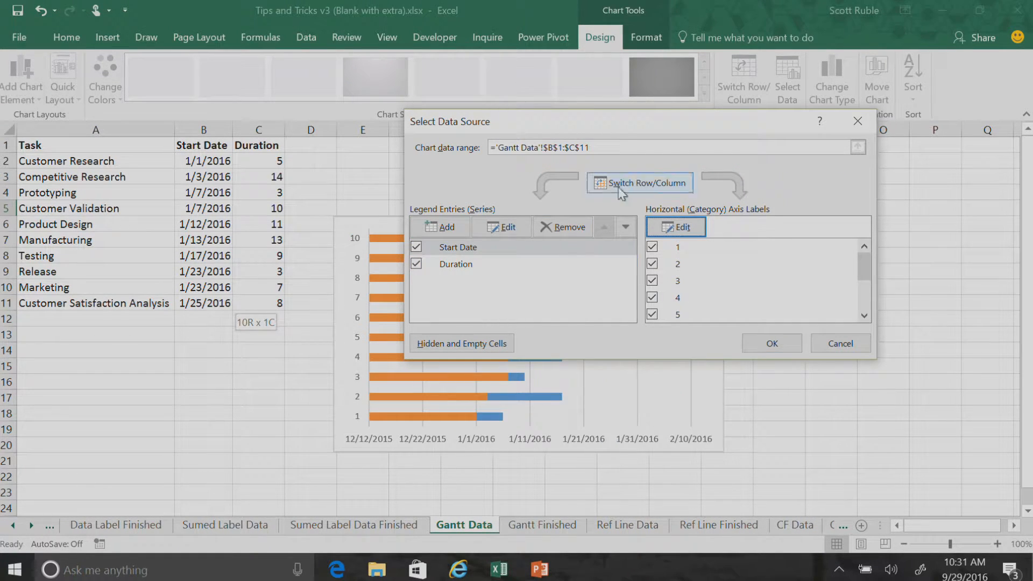
# Set the category axis labels to the task names in A2:A11 and apply the data source changes
pyautogui.moveTo(522, 117); pyautogui.dragTo(580, 106)
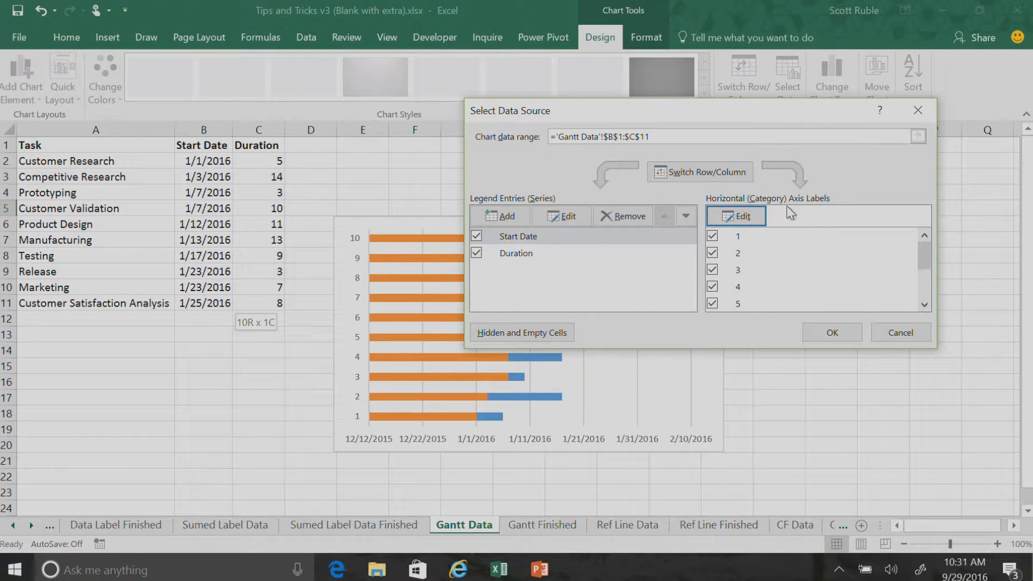
pyautogui.click(748, 222)
pyautogui.moveTo(395, 143); pyautogui.dragTo(385, 125)
pyautogui.moveTo(93, 162); pyautogui.dragTo(101, 302)
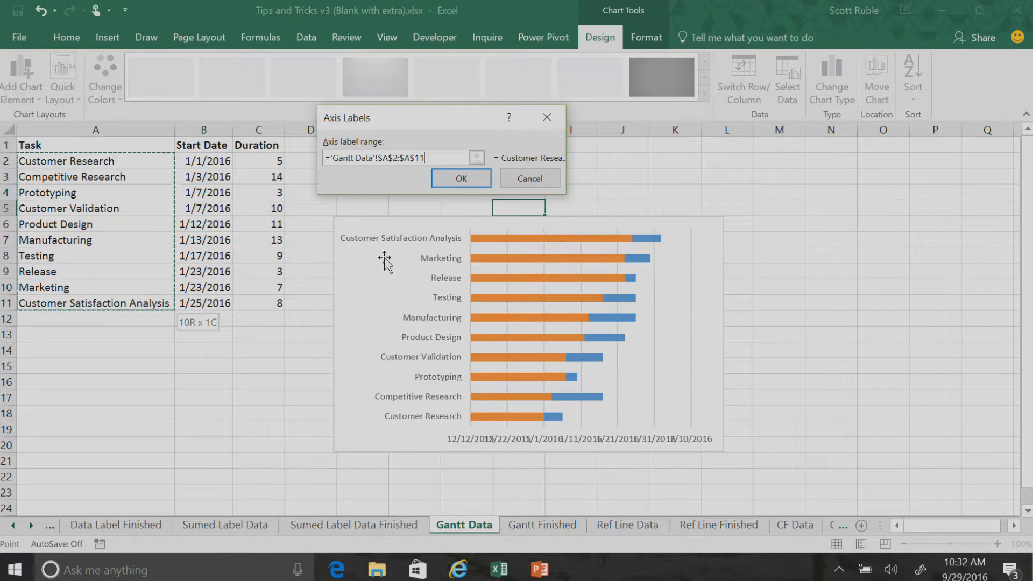
pyautogui.click(486, 178)
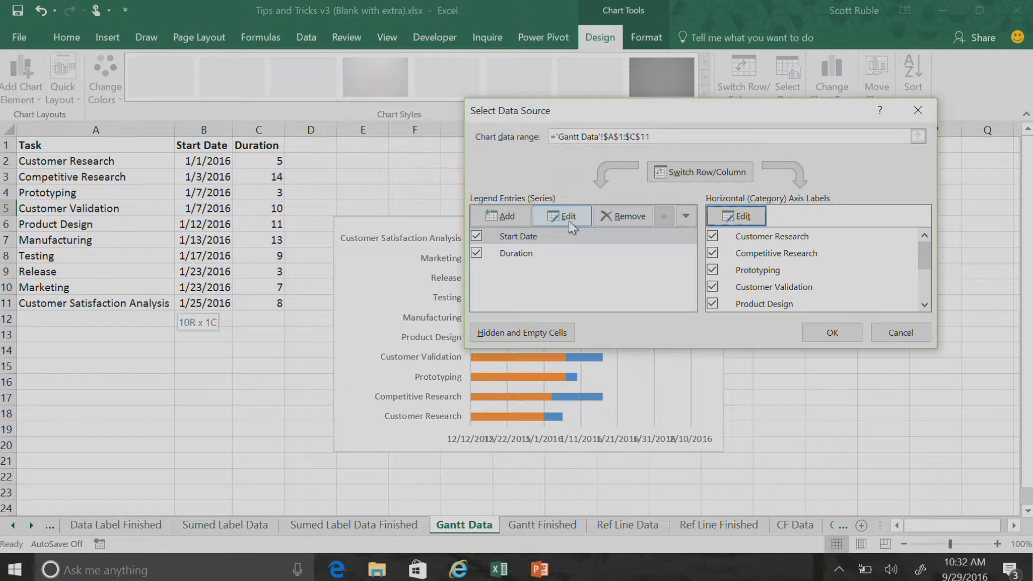
pyautogui.click(831, 332)
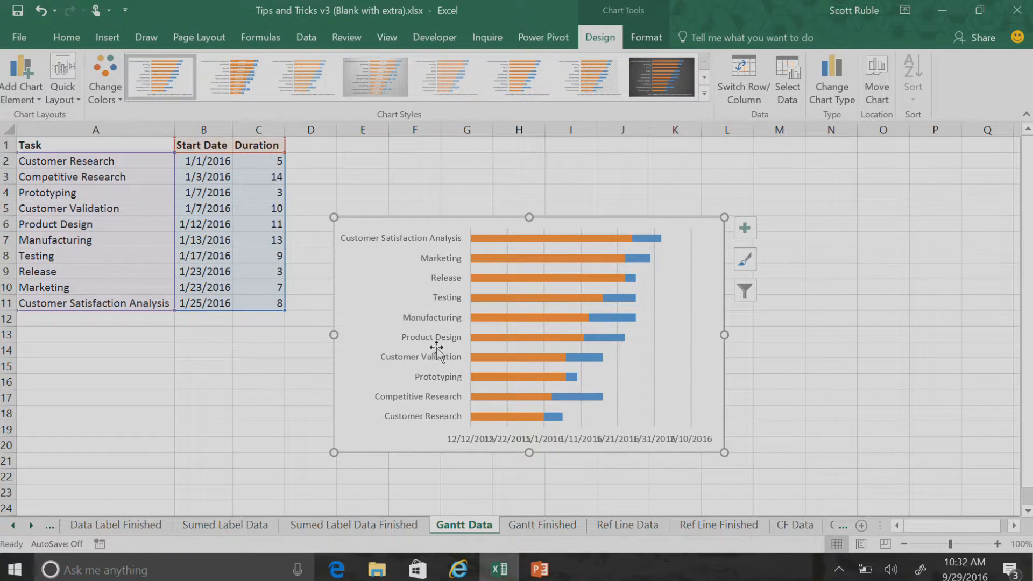
# Put the task axis categories in reverse order and widen the chart by extending its left edge into column A
pyautogui.doubleClick(445, 239)
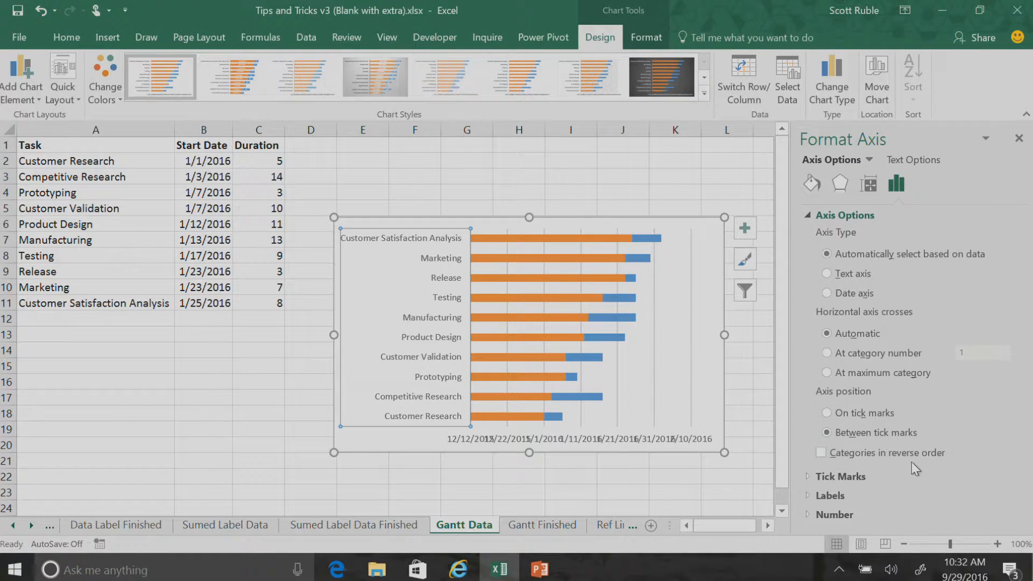
pyautogui.click(821, 453)
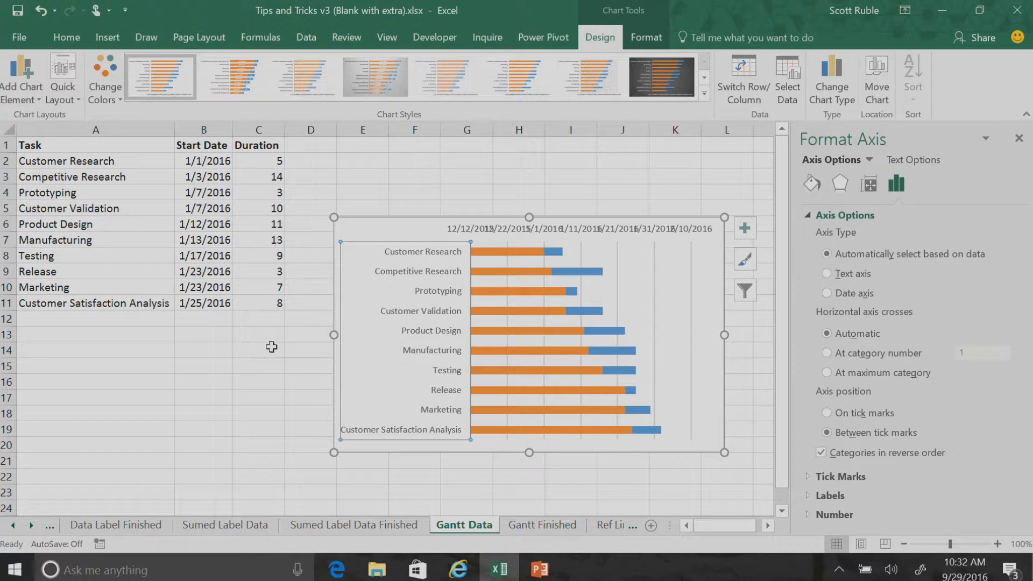
pyautogui.click(328, 335)
pyautogui.moveTo(328, 334); pyautogui.dragTo(140, 335)
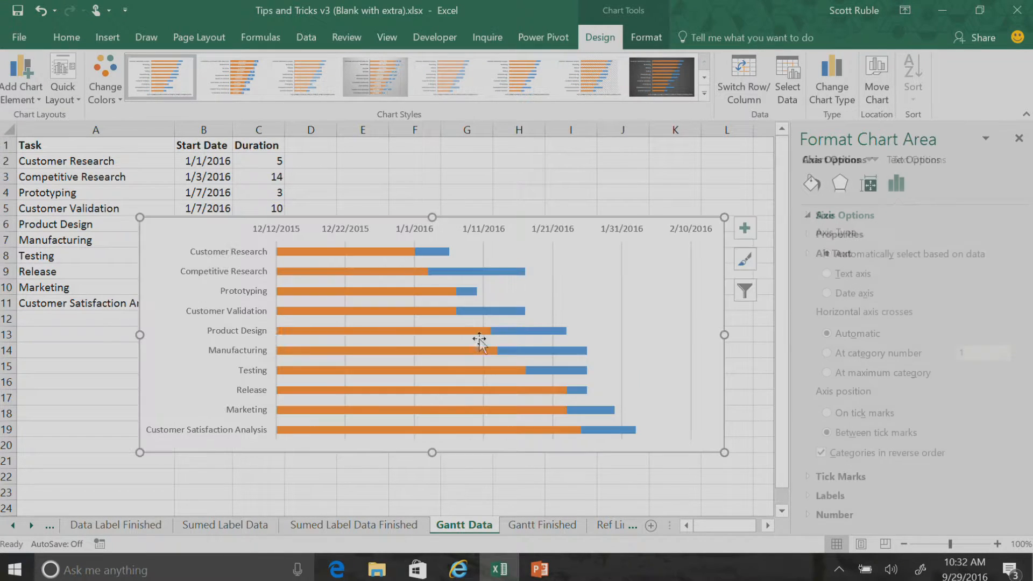
pyautogui.click(1018, 138)
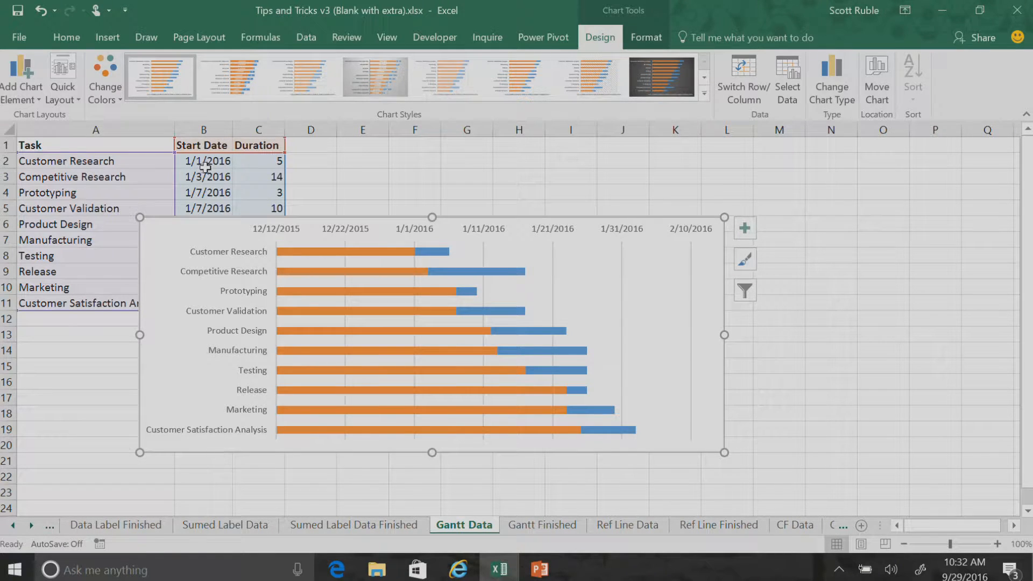
# Set the date axis major unit to 7
pyautogui.doubleClick(283, 229)
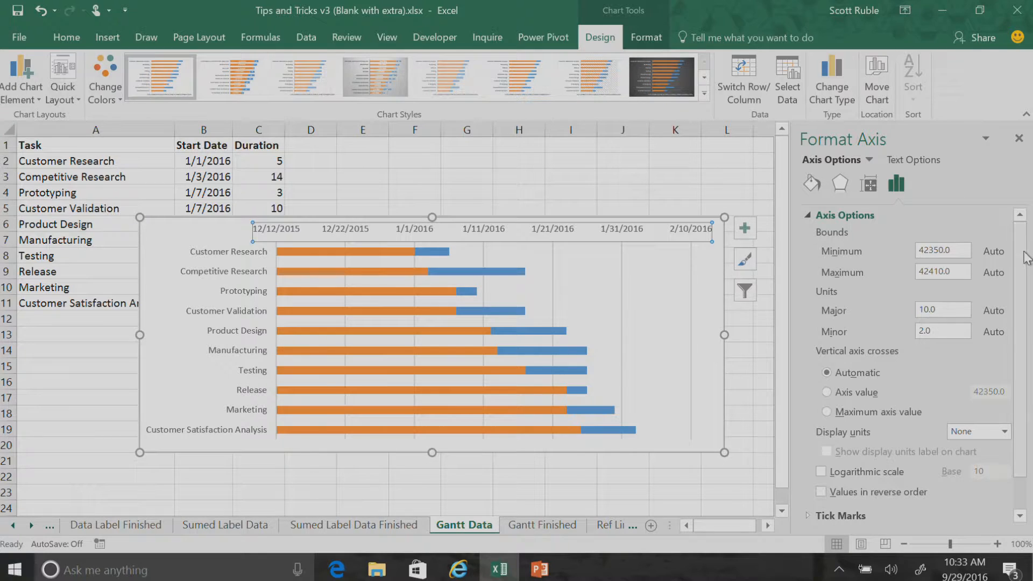
pyautogui.scroll(-2, 1011, 290)
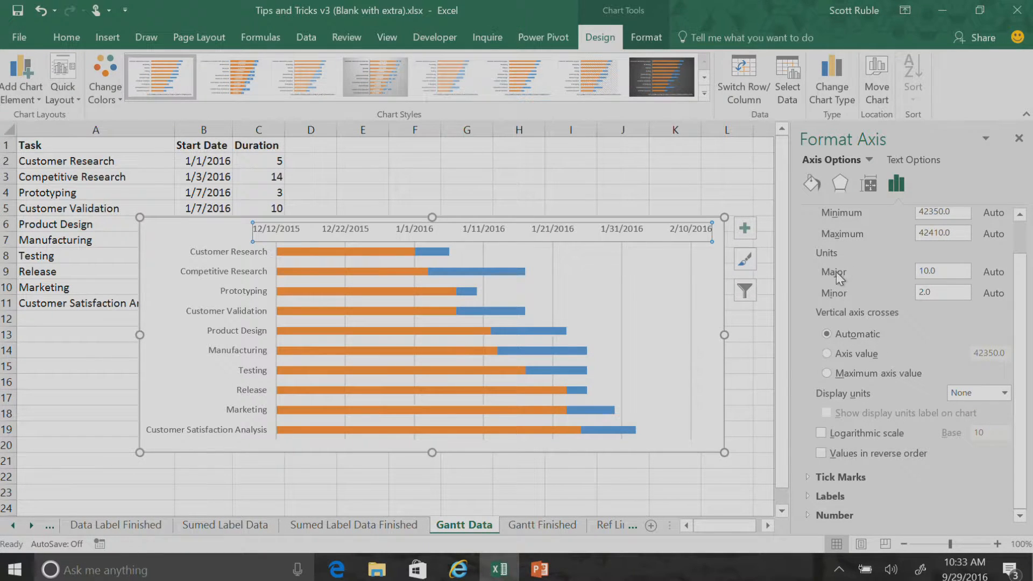
pyautogui.moveTo(949, 274); pyautogui.dragTo(894, 277)
pyautogui.write('7')
pyautogui.press('Return')
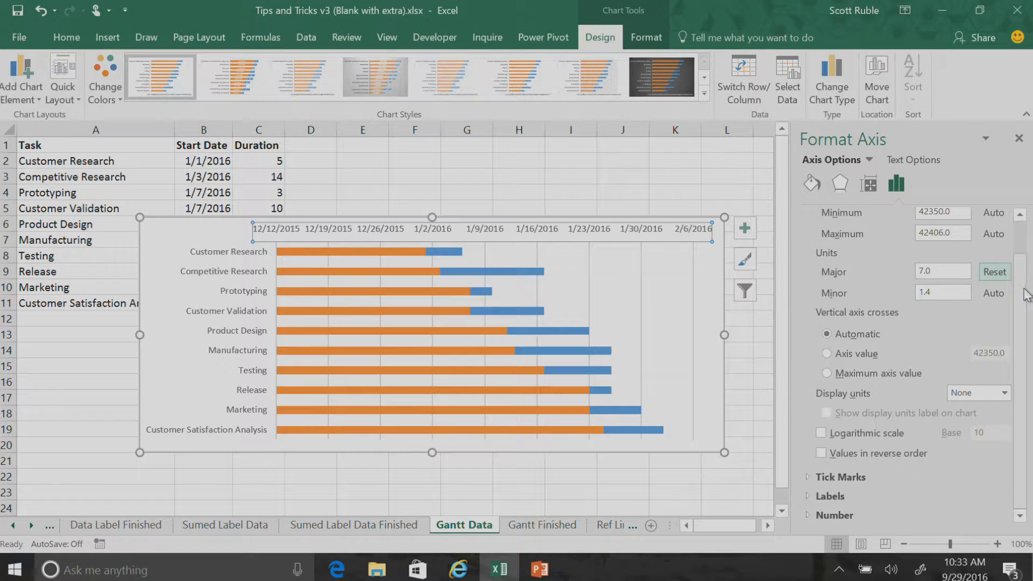
# Set the date axis minimum bound to 1/1/16
pyautogui.scroll(2, 1007, 251)
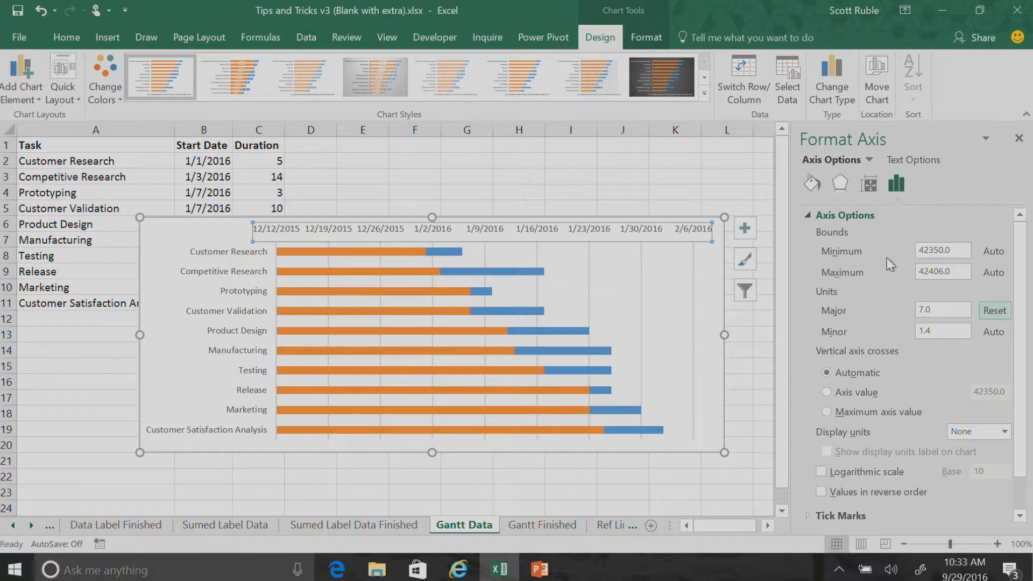
pyautogui.moveTo(962, 249); pyautogui.dragTo(911, 251)
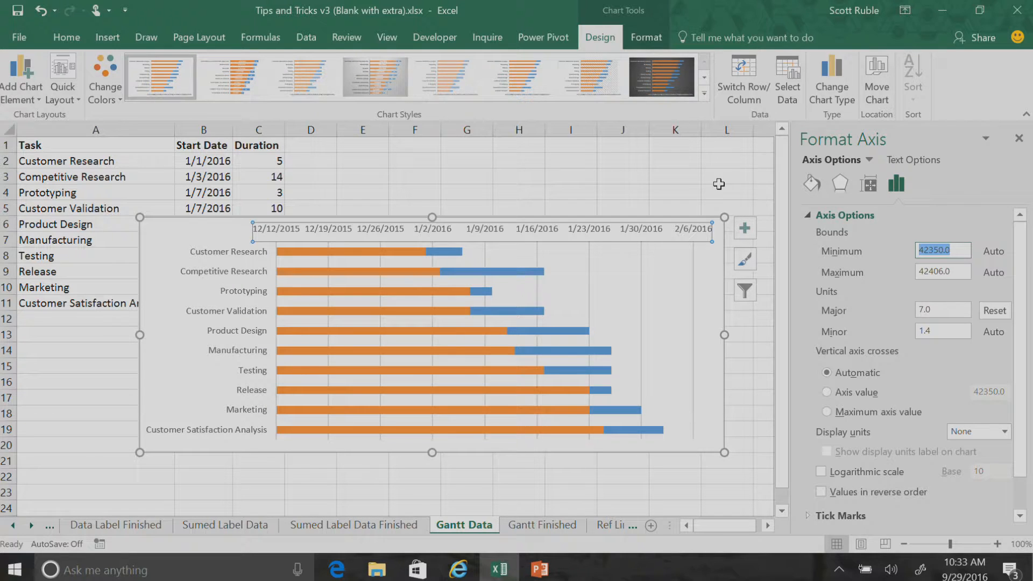
pyautogui.write('1/1/16')
pyautogui.press('Return')
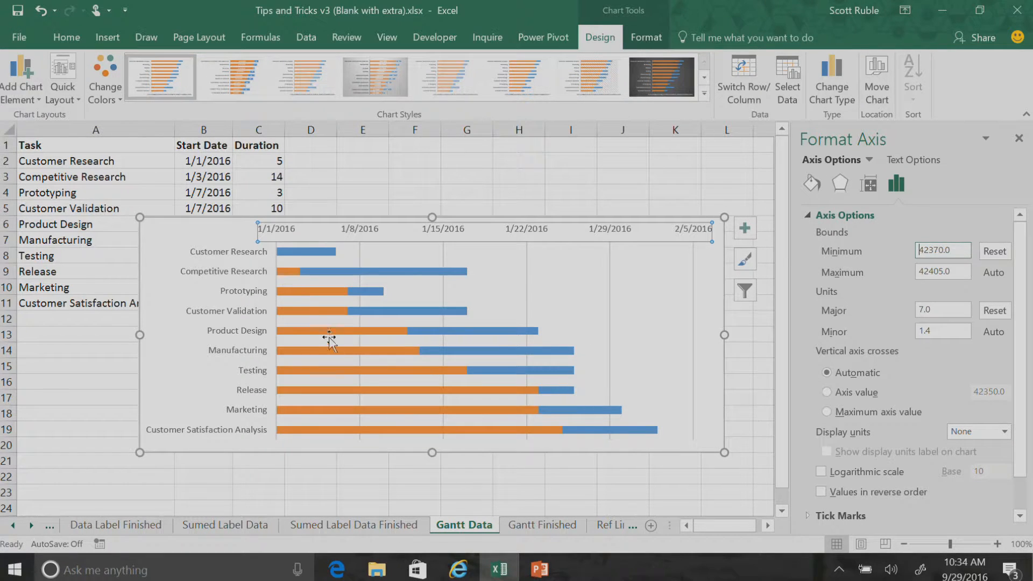
# Set the Start Date series to No fill so only the Duration bars show, and deselect the chart
pyautogui.click(286, 272)
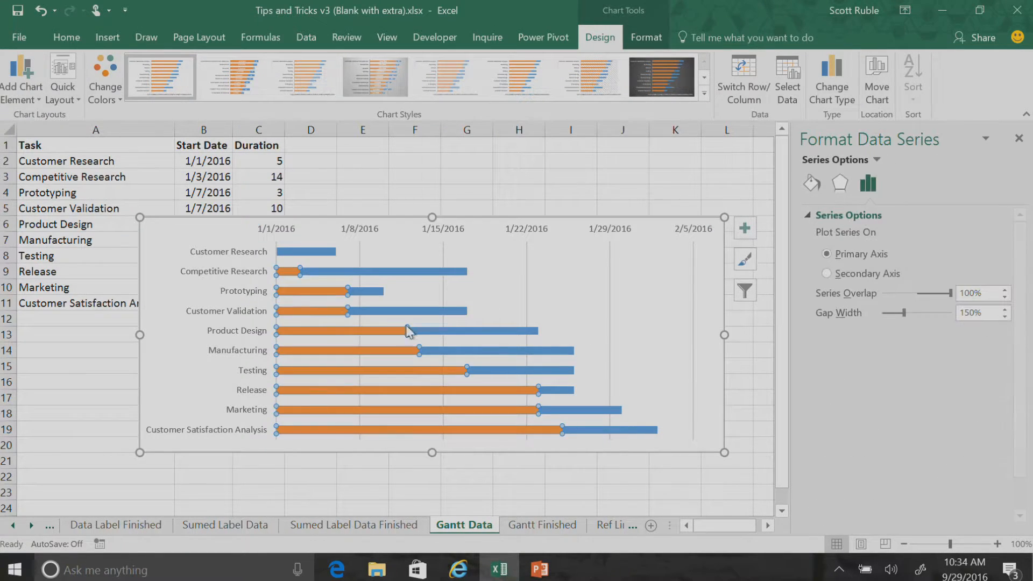
pyautogui.click(811, 184)
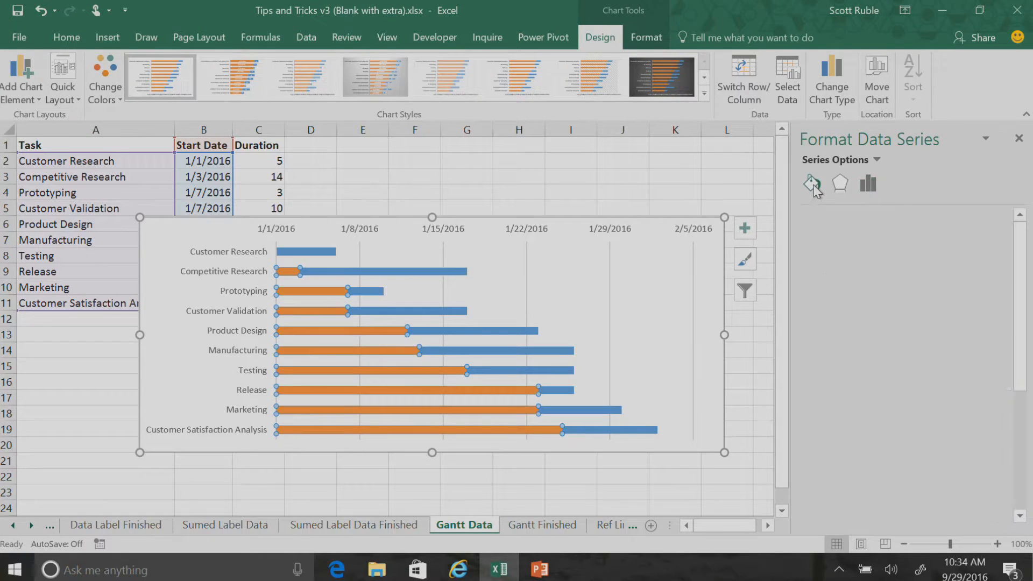
pyautogui.click(821, 237)
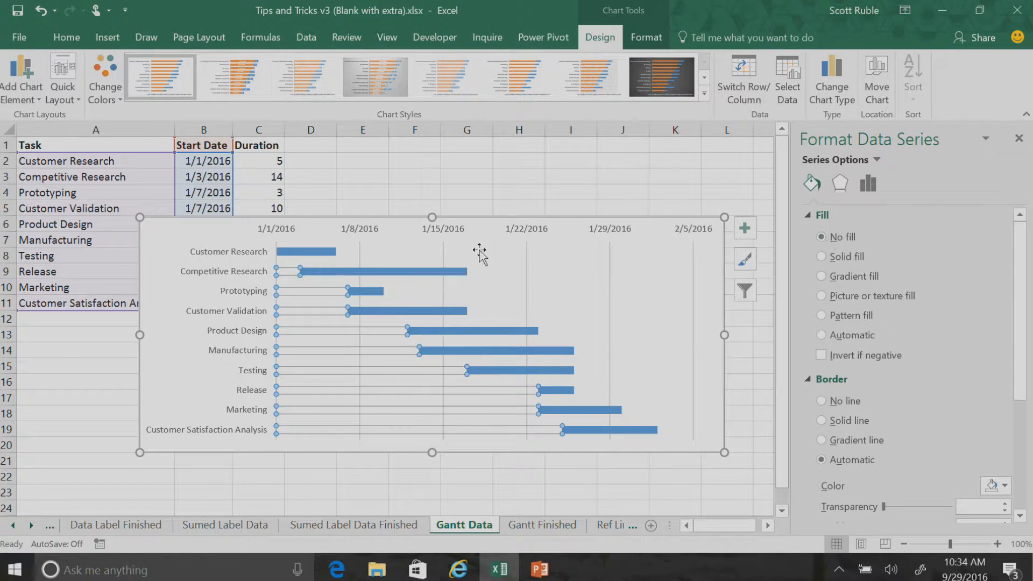
pyautogui.click(475, 179)
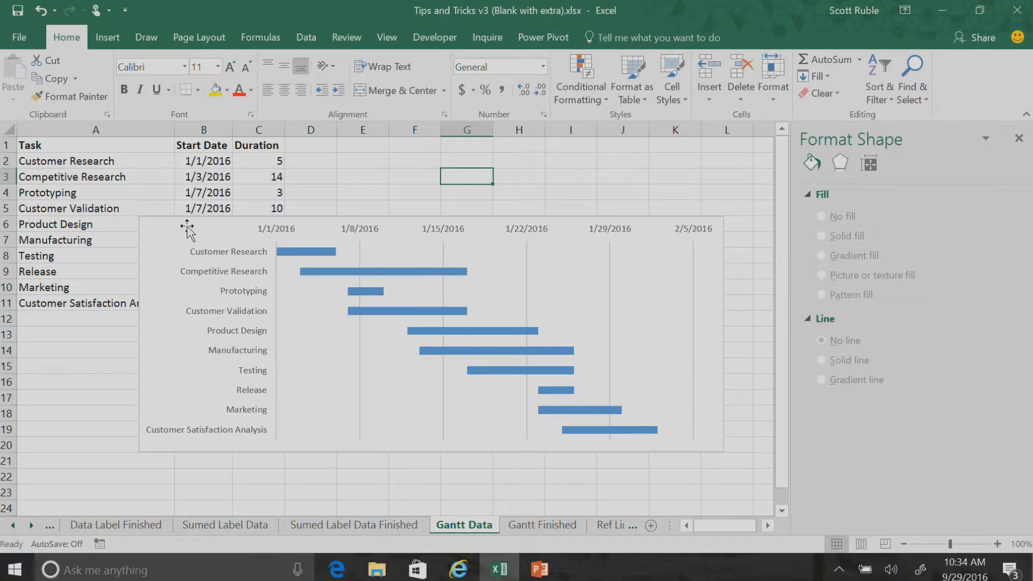
# Shift the chart slightly down and right, and change the Customer Research duration in C2 to 20
pyautogui.click(221, 227)
pyautogui.moveTo(220, 227); pyautogui.dragTo(250, 234)
pyautogui.click(274, 161)
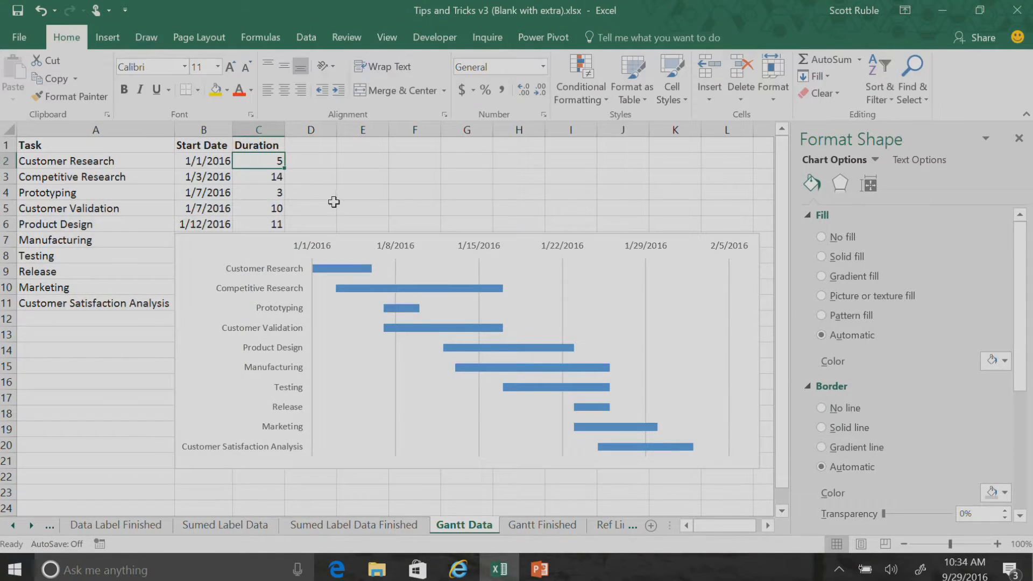
pyautogui.write('20')
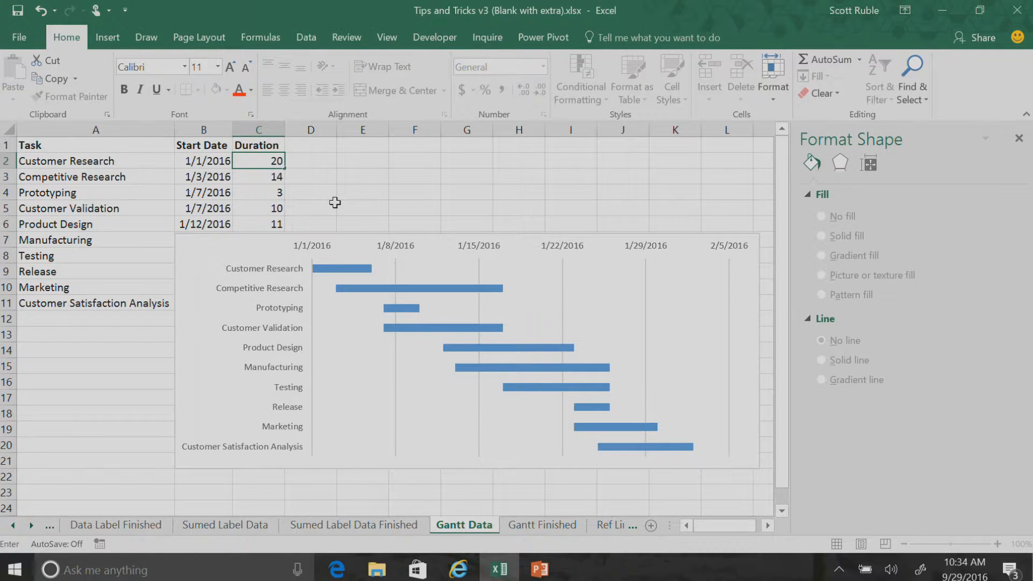
pyautogui.press('Return')
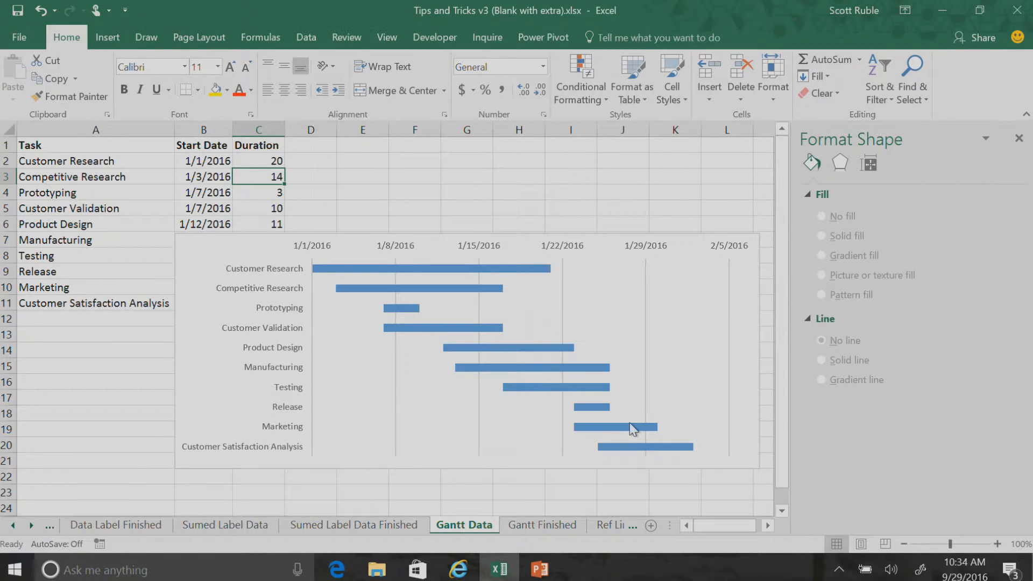
# Open the Ref Line Finished sheet, close the Format Shape pane and widen the part weight chart from its left edge
pyautogui.click(31, 526)
pyautogui.click(32, 525)
pyautogui.click(31, 525)
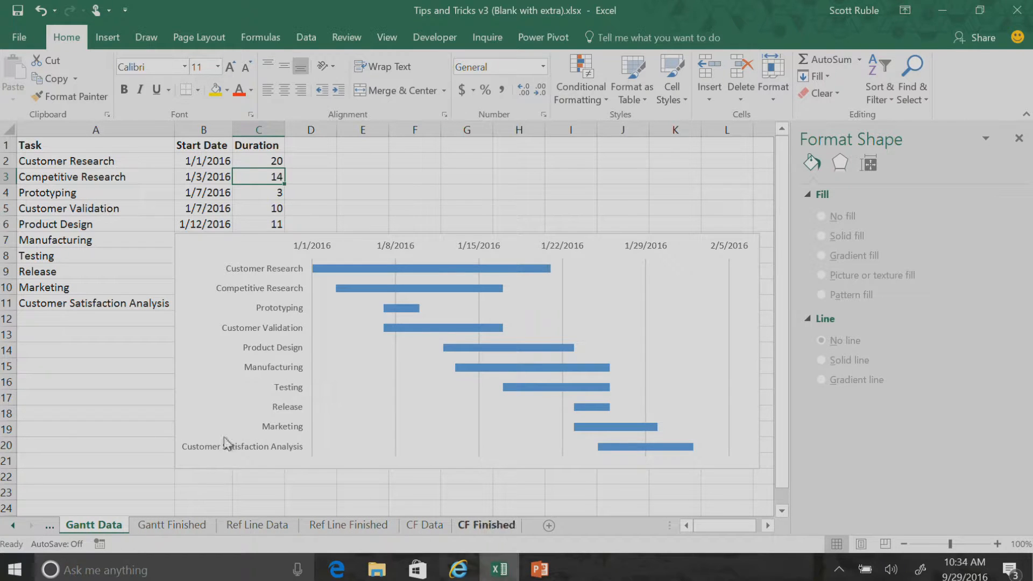
pyautogui.click(348, 525)
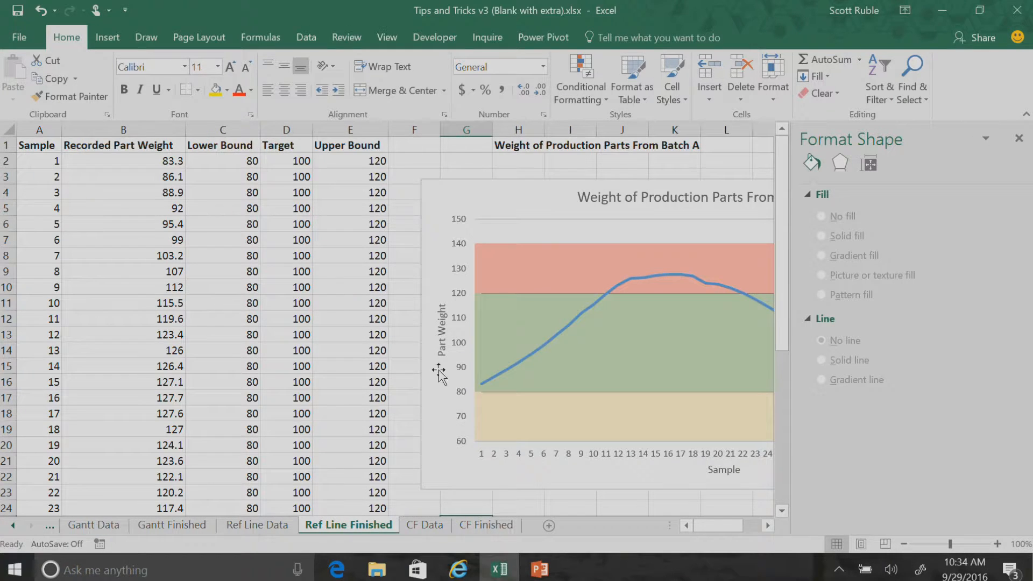
pyautogui.click(1018, 138)
pyautogui.click(448, 197)
pyautogui.moveTo(419, 332); pyautogui.dragTo(256, 334)
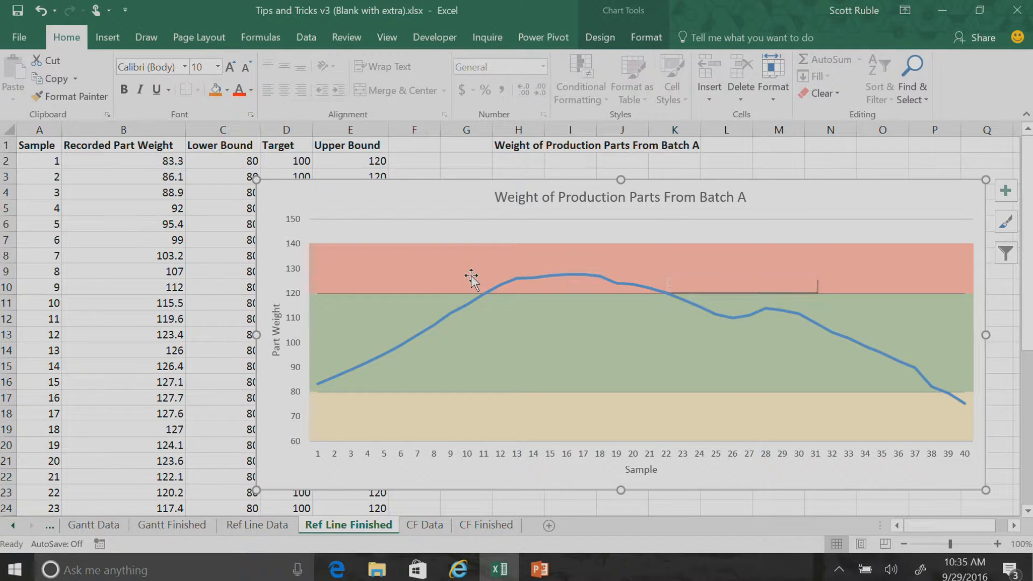
# On the Ref Line Data sheet, insert a line chart from the Recorded Part Weight column, B1:B41
pyautogui.click(284, 526)
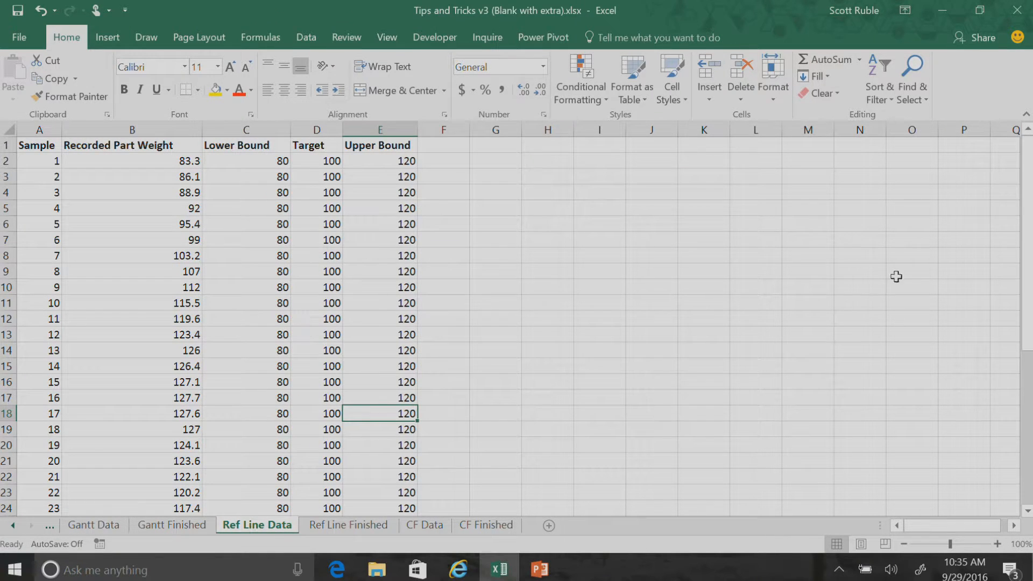
pyautogui.click(129, 150)
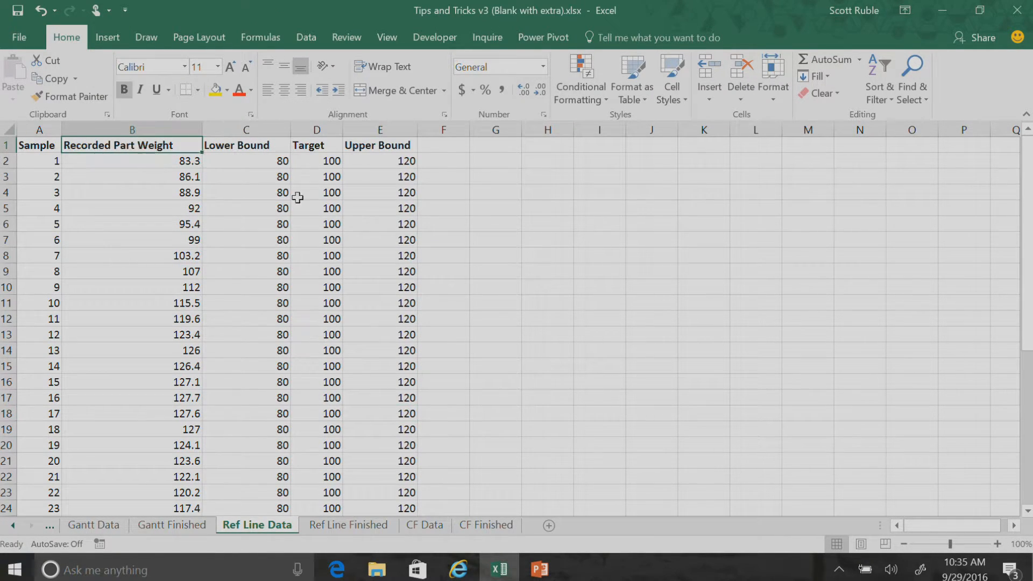
pyautogui.hotkey('ctrl', 'shift', 'Down')
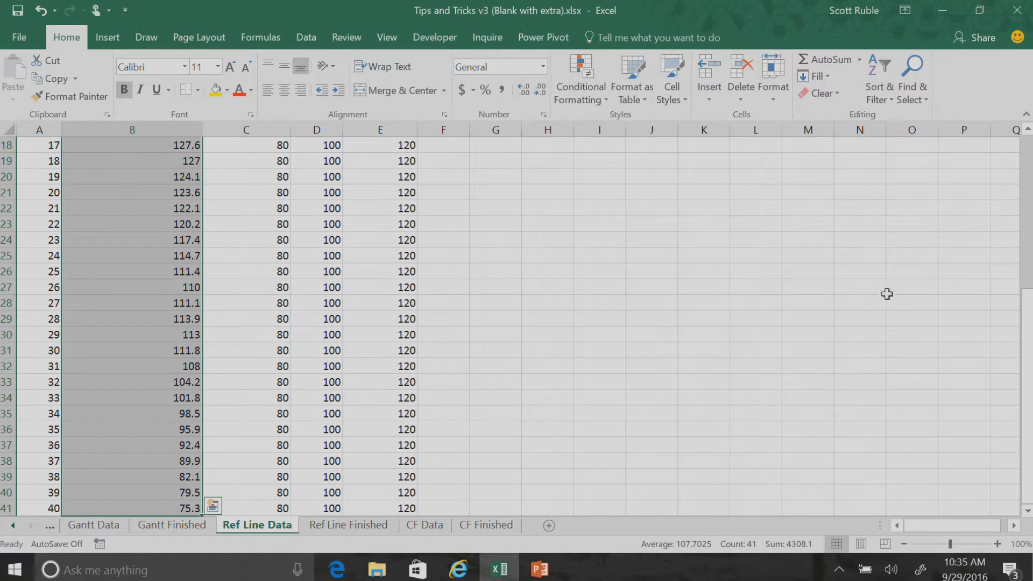
pyautogui.moveTo(1026, 334); pyautogui.dragTo(1026, 183)
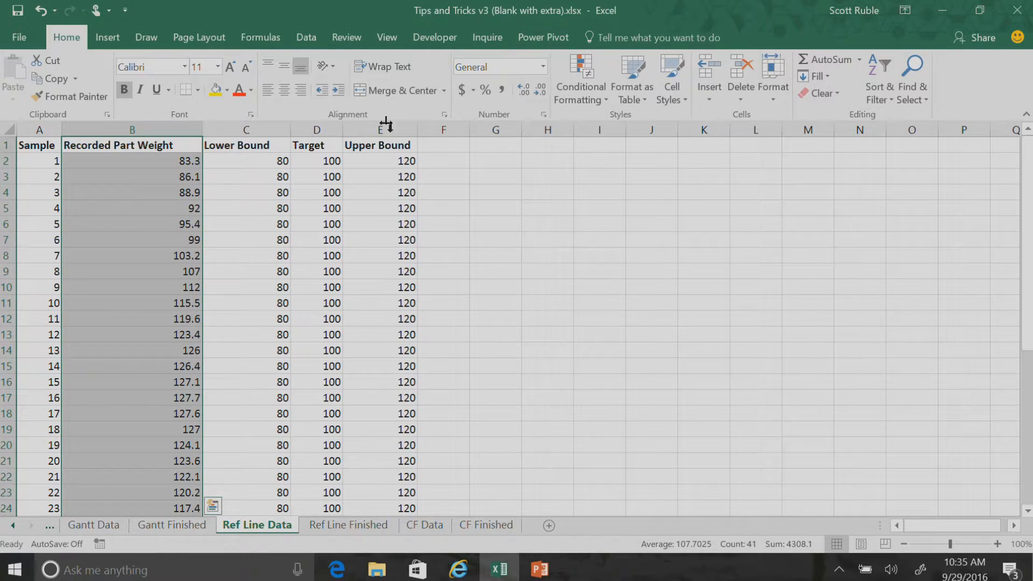
pyautogui.click(108, 38)
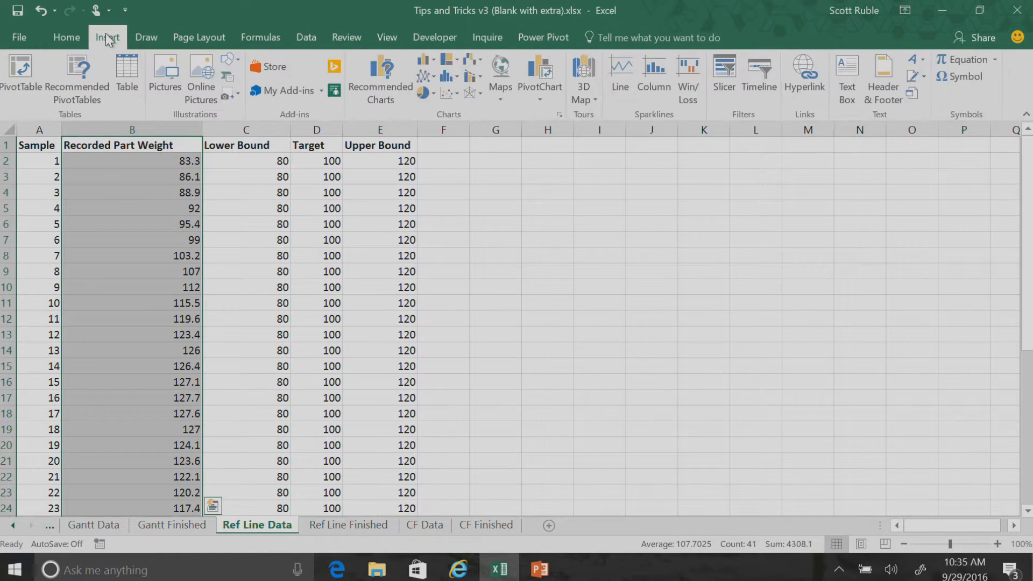
pyautogui.click(426, 75)
pyautogui.click(438, 128)
# Widen the line chart, place it beside the data columns near the top rows, and view its data source settings
pyautogui.moveTo(724, 334); pyautogui.dragTo(898, 334)
pyautogui.moveTo(561, 229); pyautogui.dragTo(657, 183)
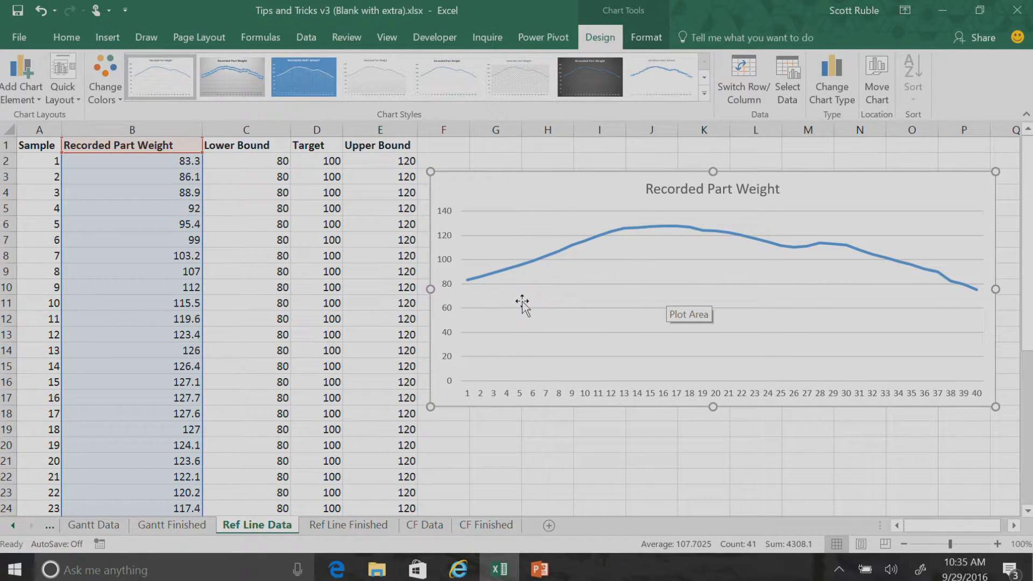
pyautogui.click(785, 79)
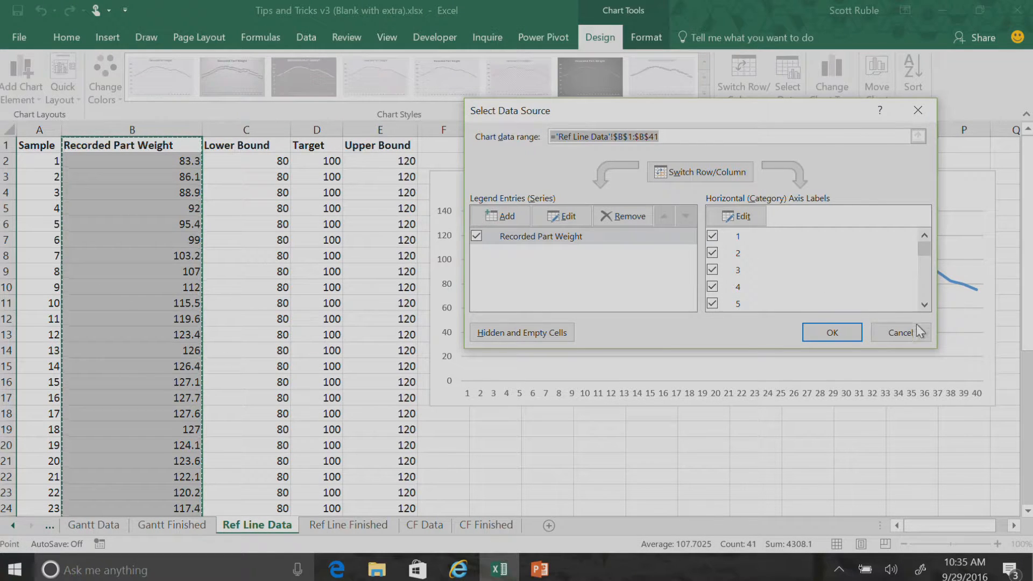
pyautogui.click(887, 336)
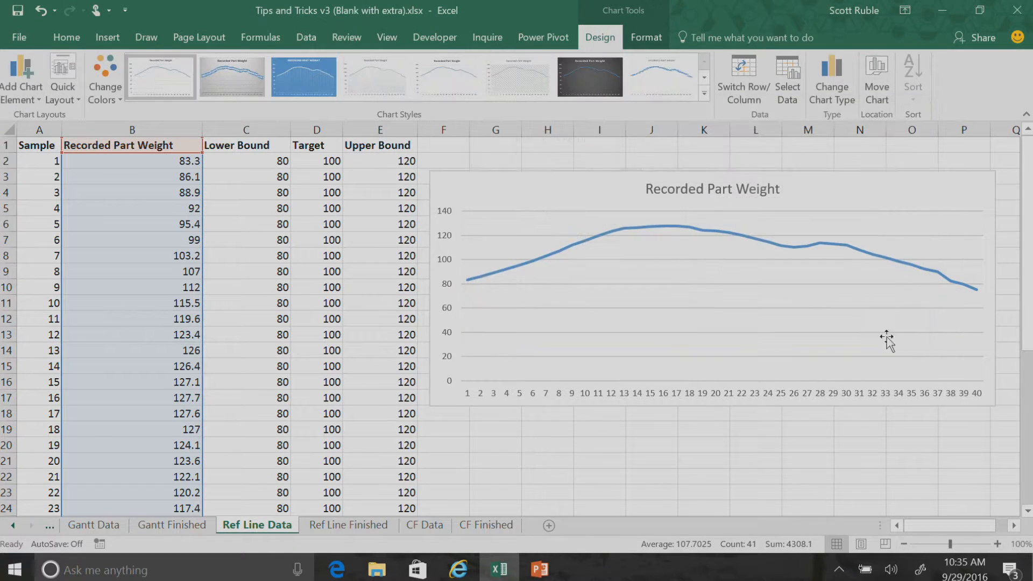
# Copy the Lower Bound column with its header, C1:C41, and paste it into the chart as a new series
pyautogui.click(269, 153)
pyautogui.hotkey('ctrl', 'shift', 'Down')
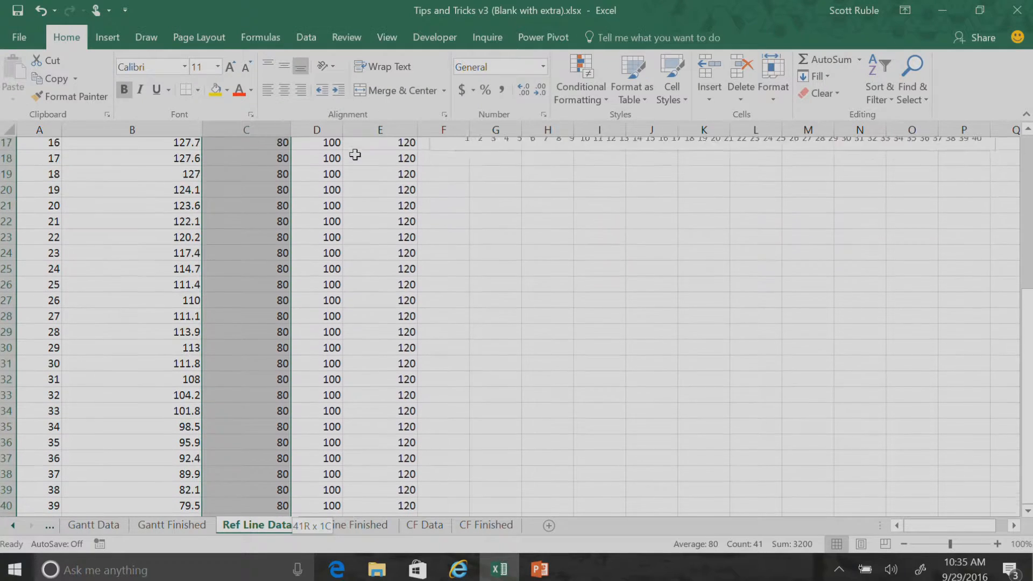
pyautogui.hotkey('ctrl', 'c')
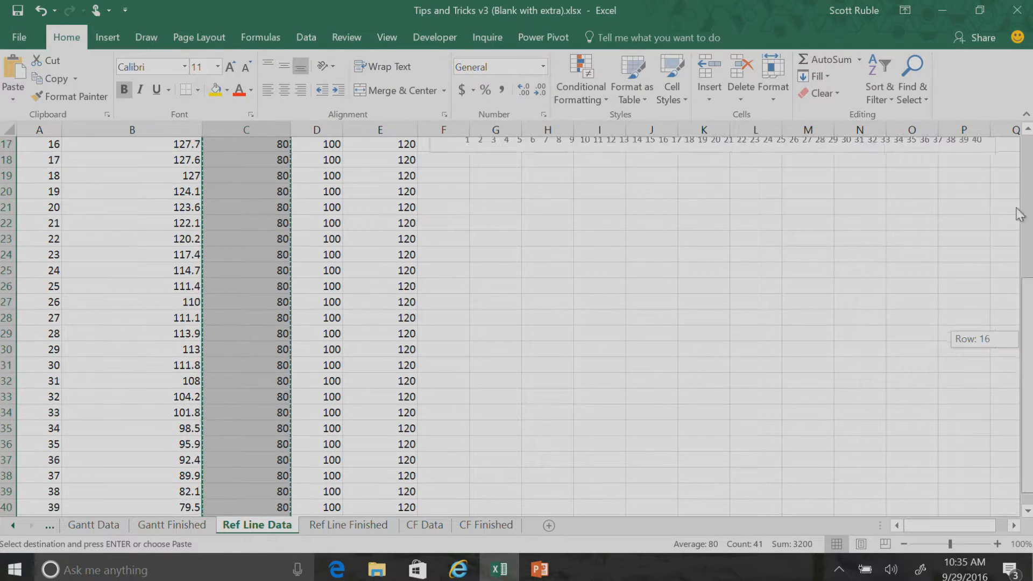
pyautogui.scroll(6, 888, 215)
pyautogui.click(887, 202)
pyautogui.hotkey('ctrl', 'v')
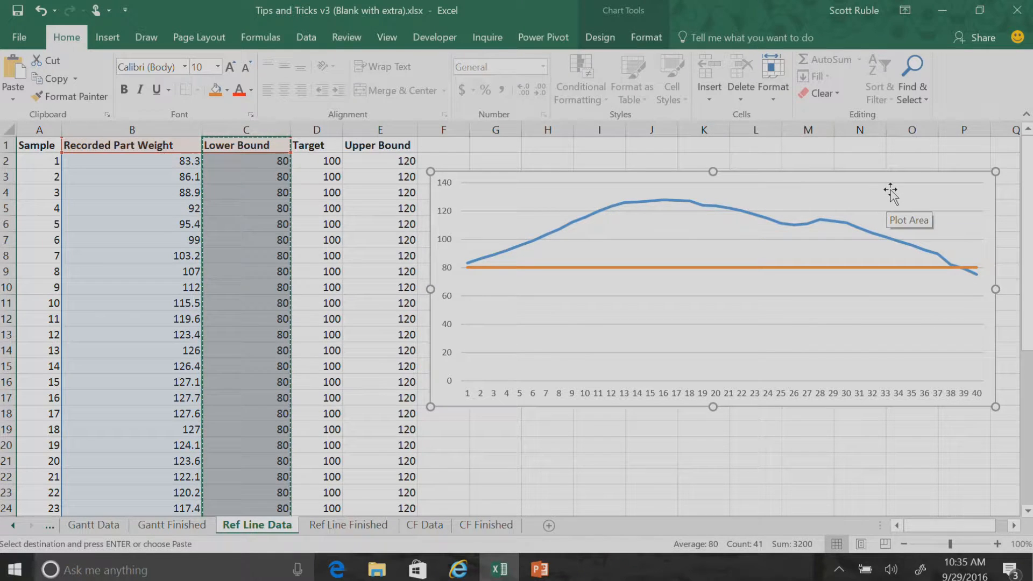
# Copy the Target column with its header, D1:D41, and paste it into the chart as another series
pyautogui.click(323, 144)
pyautogui.hotkey('ctrl', 'shift', 'Down')
pyautogui.hotkey('ctrl', 'c')
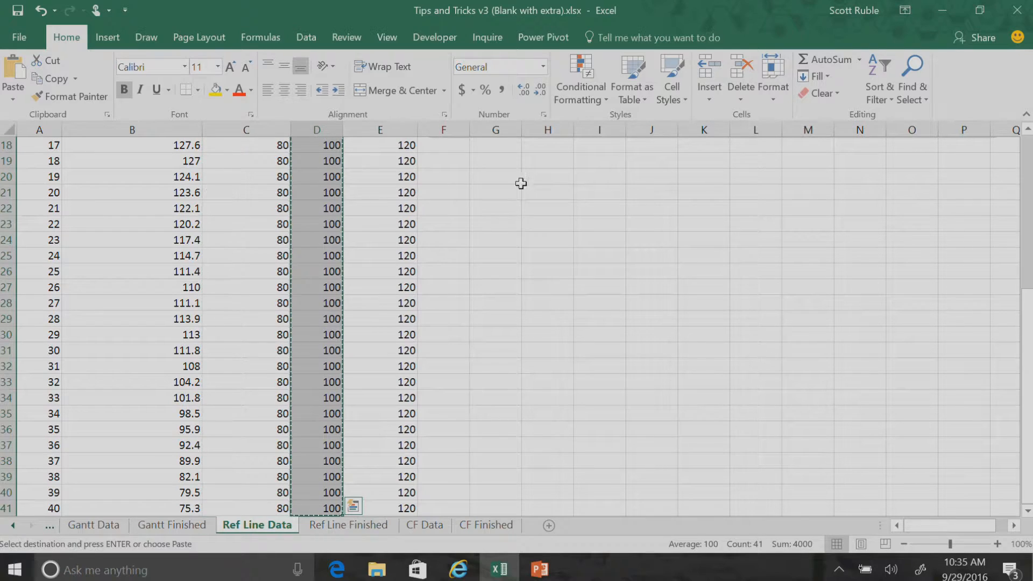
pyautogui.moveTo(1026, 302); pyautogui.dragTo(1026, 145)
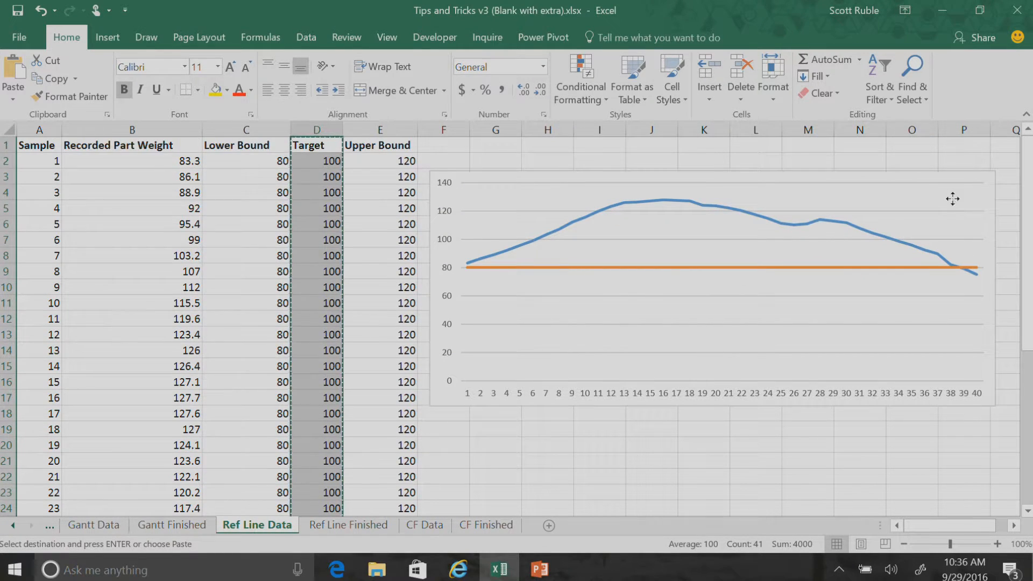
pyautogui.click(952, 199)
pyautogui.hotkey('ctrl', 'v')
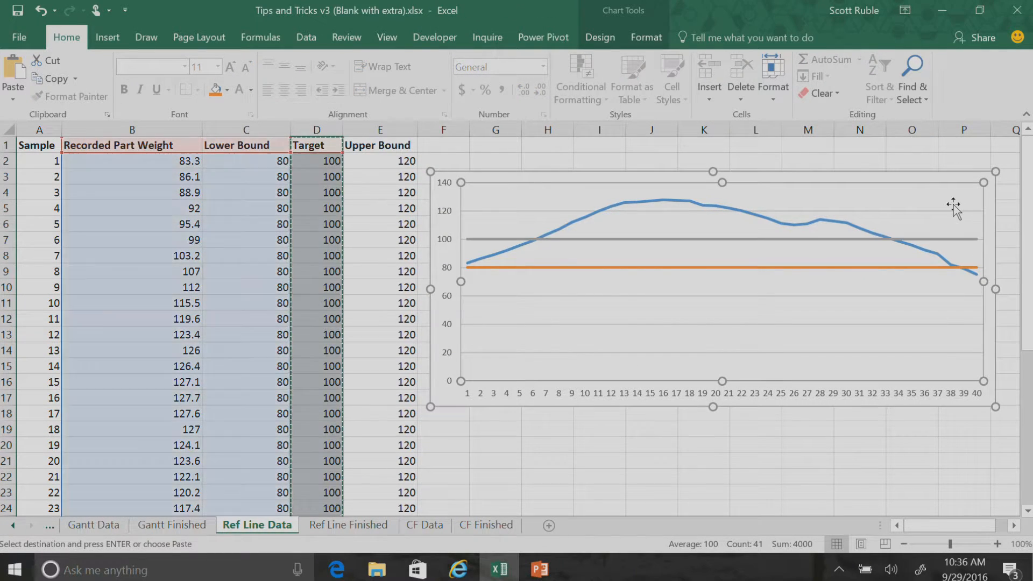
# Copy the Upper Bound column with its header, E1:E41, and paste it into the chart as a series
pyautogui.click(402, 153)
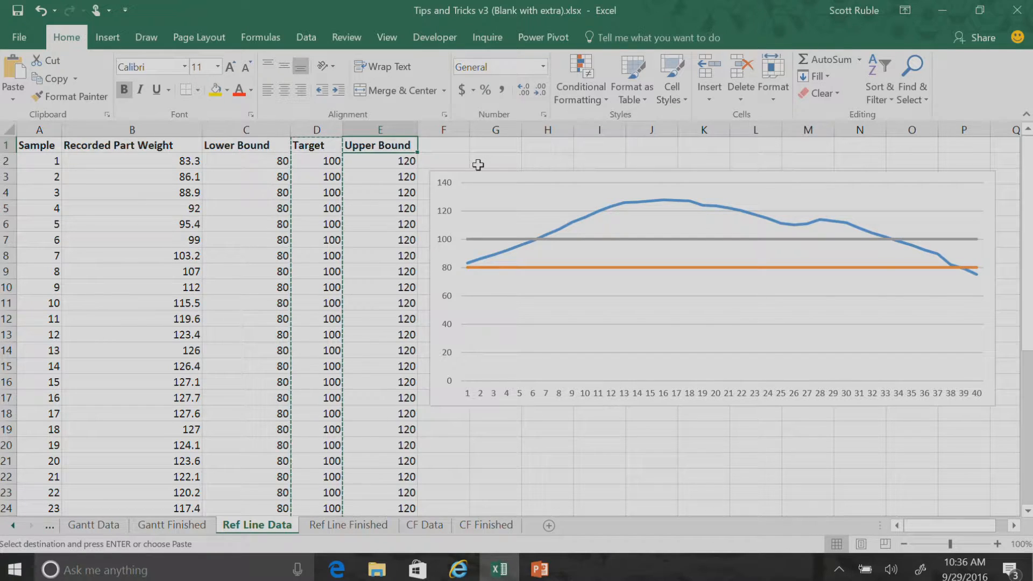
pyautogui.hotkey('ctrl', 'shift', 'Down')
pyautogui.hotkey('ctrl', 'c')
pyautogui.moveTo(1026, 316); pyautogui.dragTo(1021, 143)
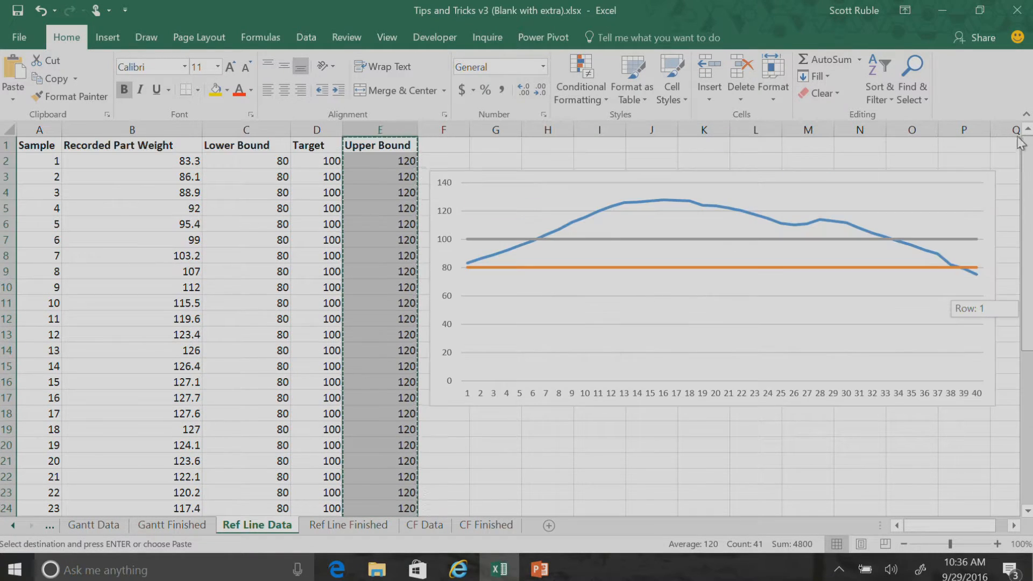
pyautogui.click(980, 207)
pyautogui.hotkey('ctrl', 'v')
pyautogui.click(930, 407)
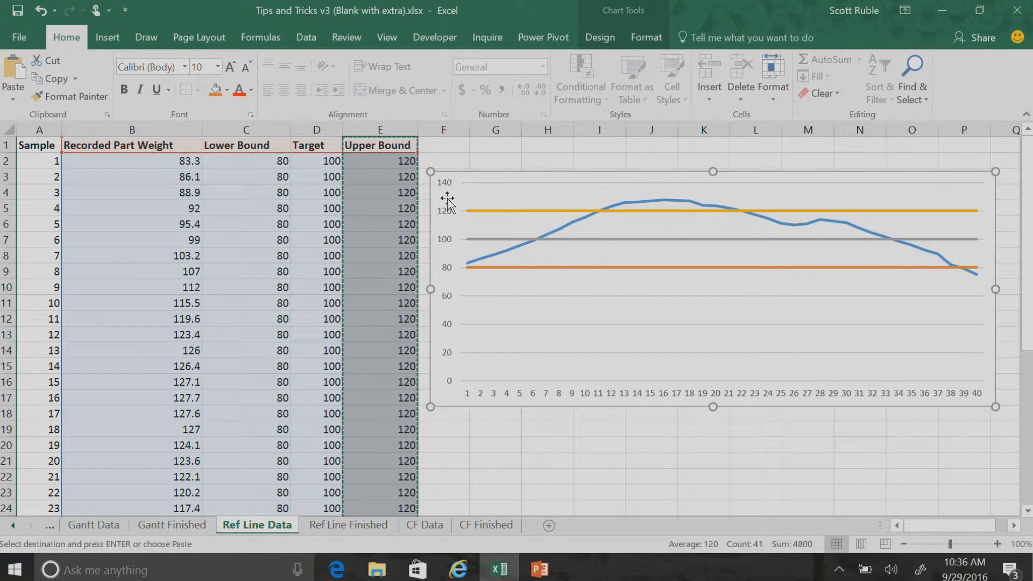
# Move the chart left over the data, add error bars to the Lower Bound series and open their detailed options
pyautogui.moveTo(448, 199); pyautogui.dragTo(269, 202)
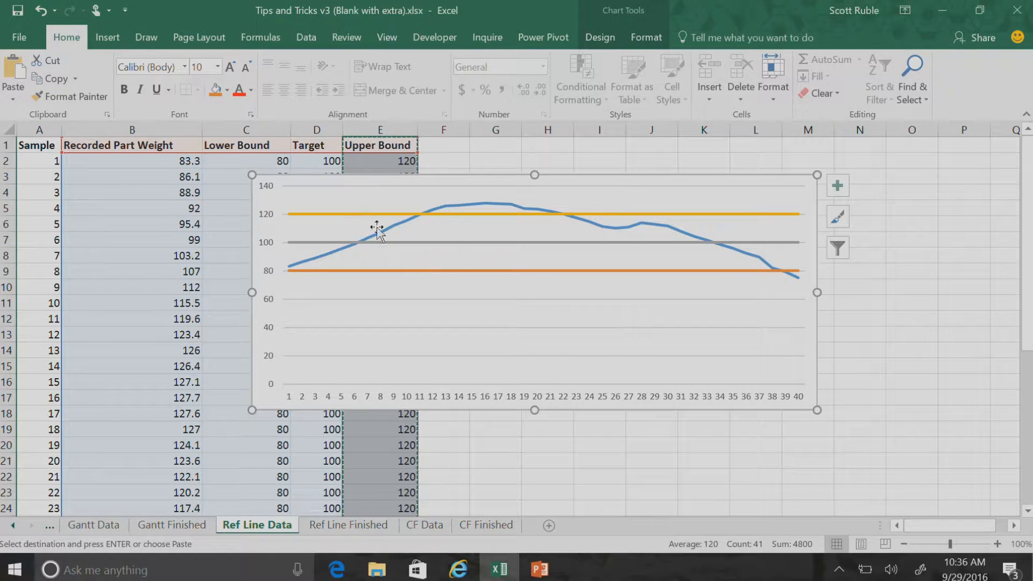
pyautogui.click(401, 270)
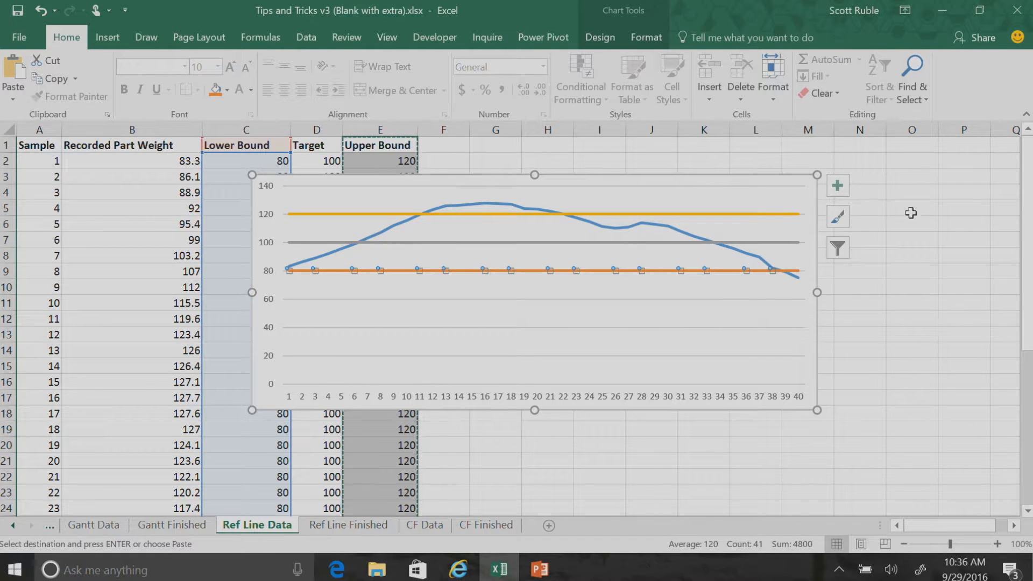
pyautogui.click(838, 186)
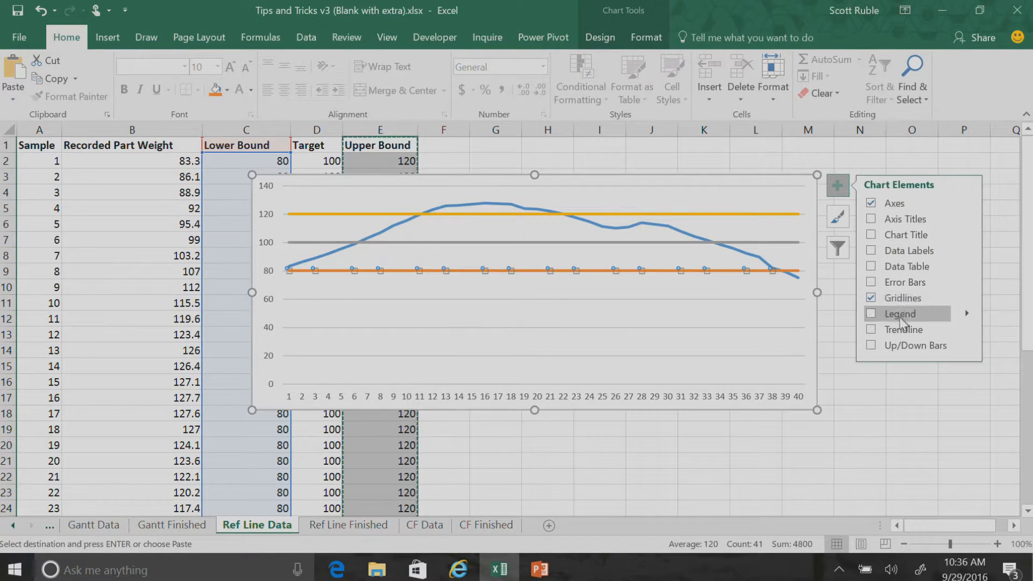
pyautogui.click(869, 282)
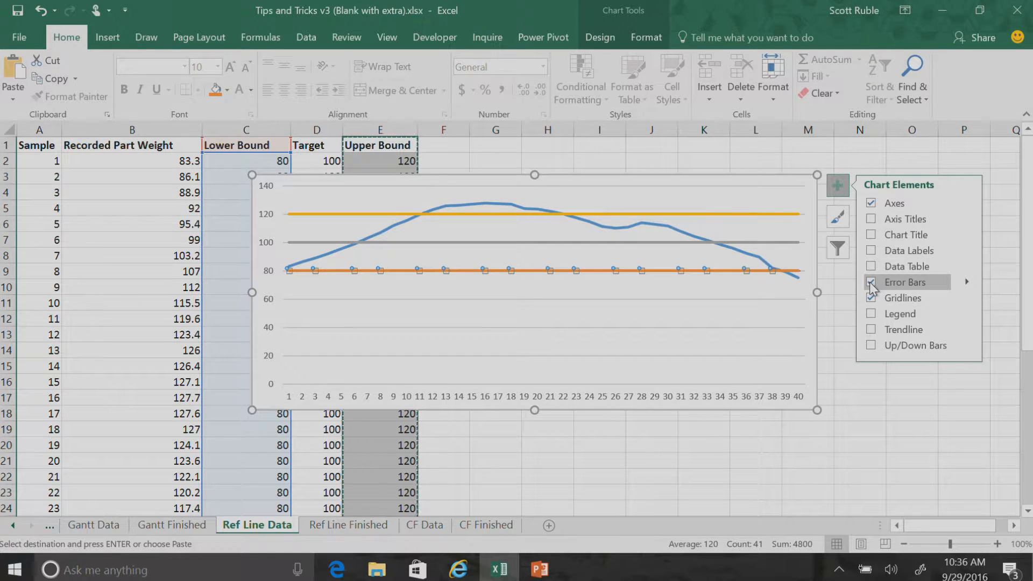
pyautogui.click(970, 286)
pyautogui.click(802, 346)
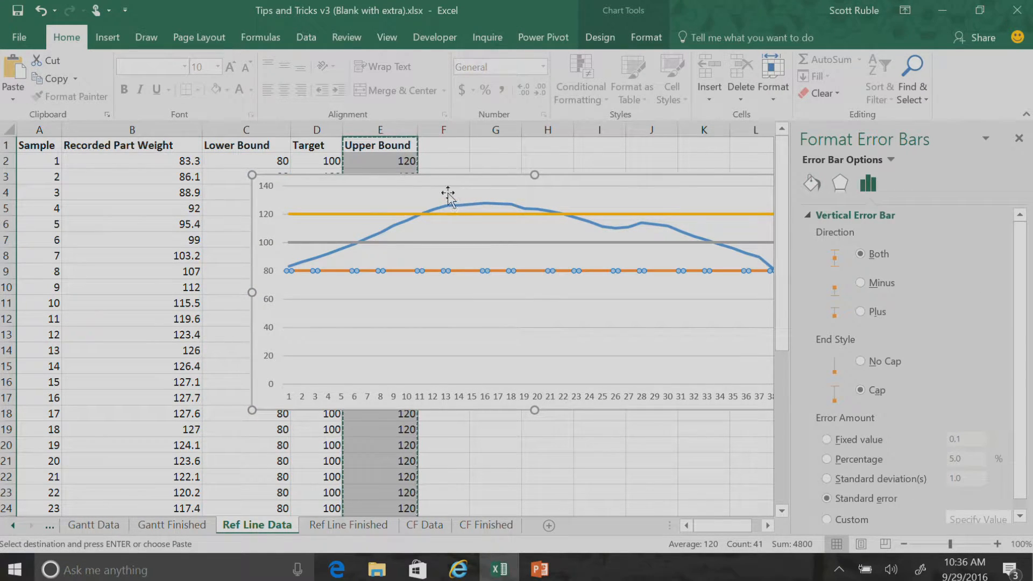
# Move the chart further left so it fits beside the formatting pane, and reopen the Lower Bound error bar options
pyautogui.moveTo(256, 203); pyautogui.dragTo(137, 207)
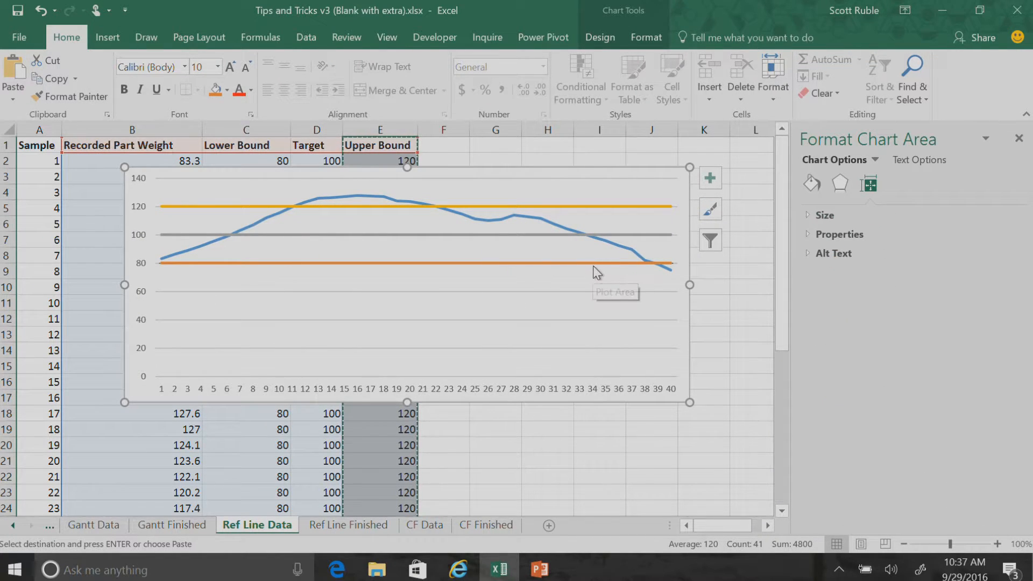
pyautogui.click(593, 264)
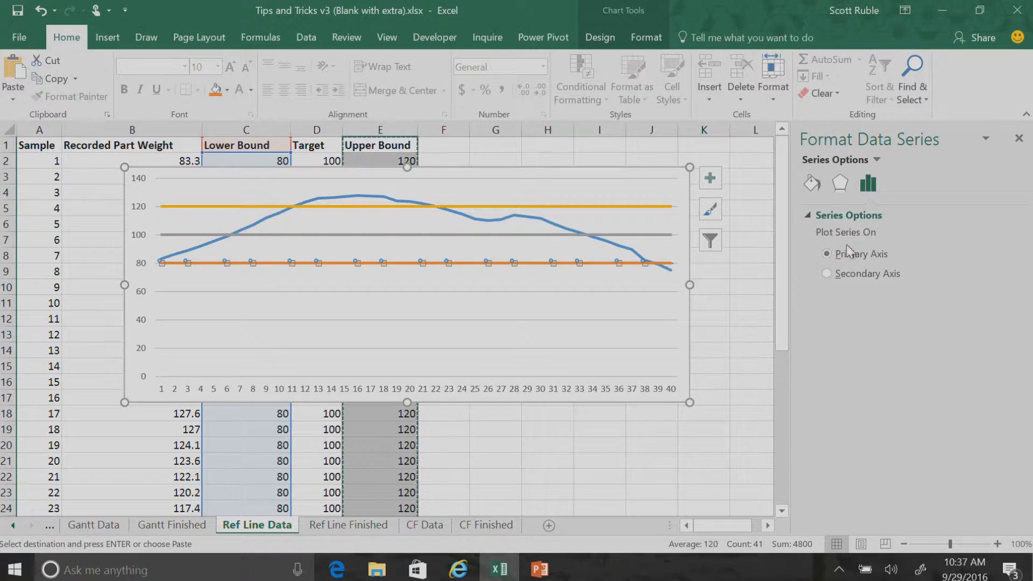
pyautogui.click(710, 178)
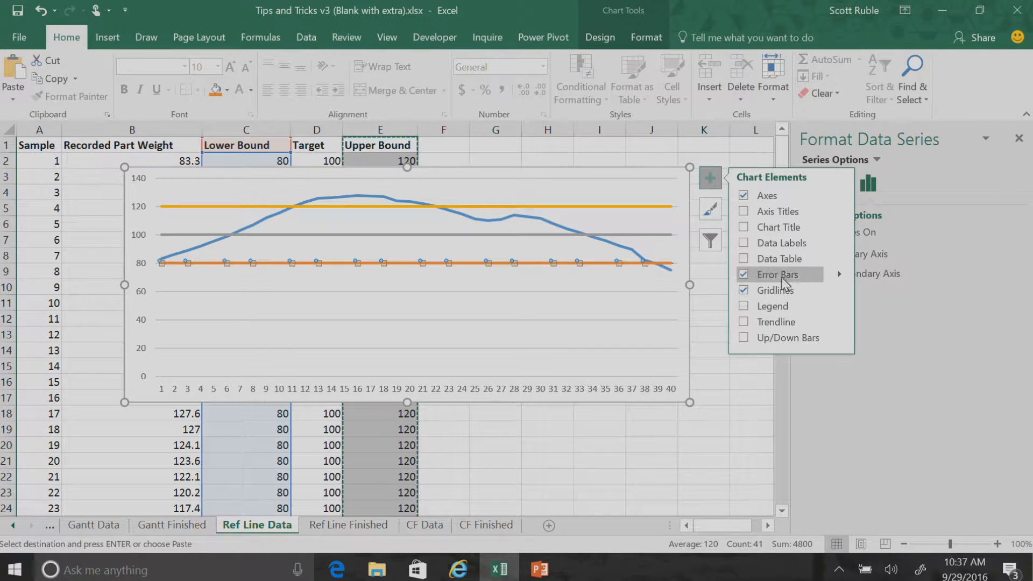
pyautogui.click(839, 274)
pyautogui.click(893, 335)
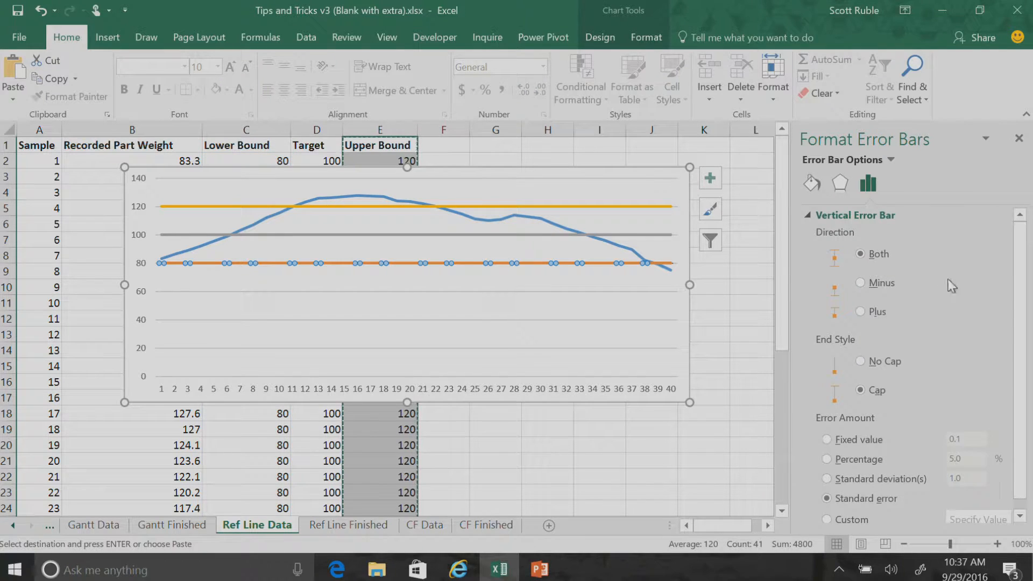
# Set the Lower Bound error bars to Minus direction, No Cap end style and a fixed value of 20
pyautogui.scroll(-1, 1022, 315)
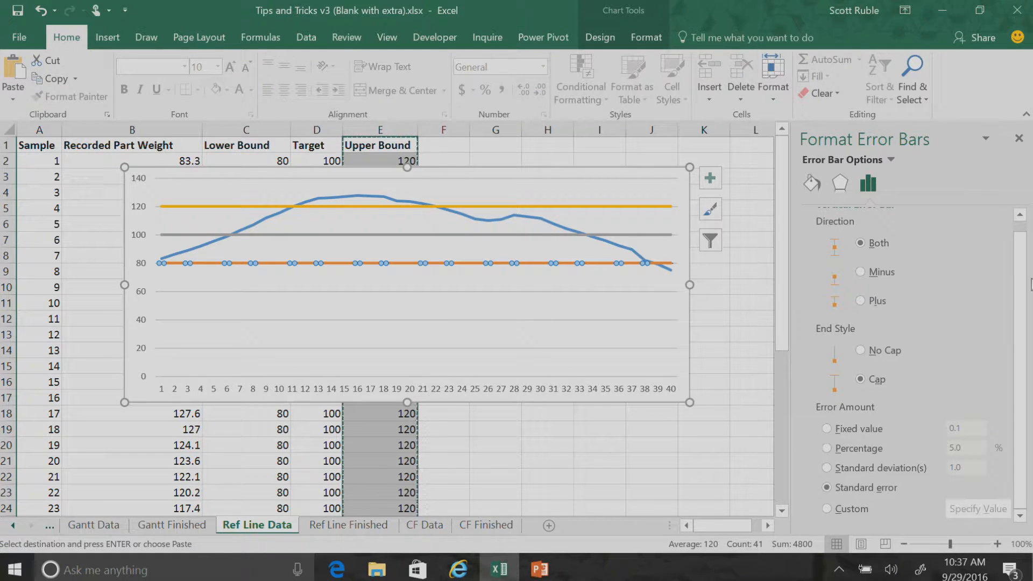
pyautogui.click(862, 273)
pyautogui.click(863, 352)
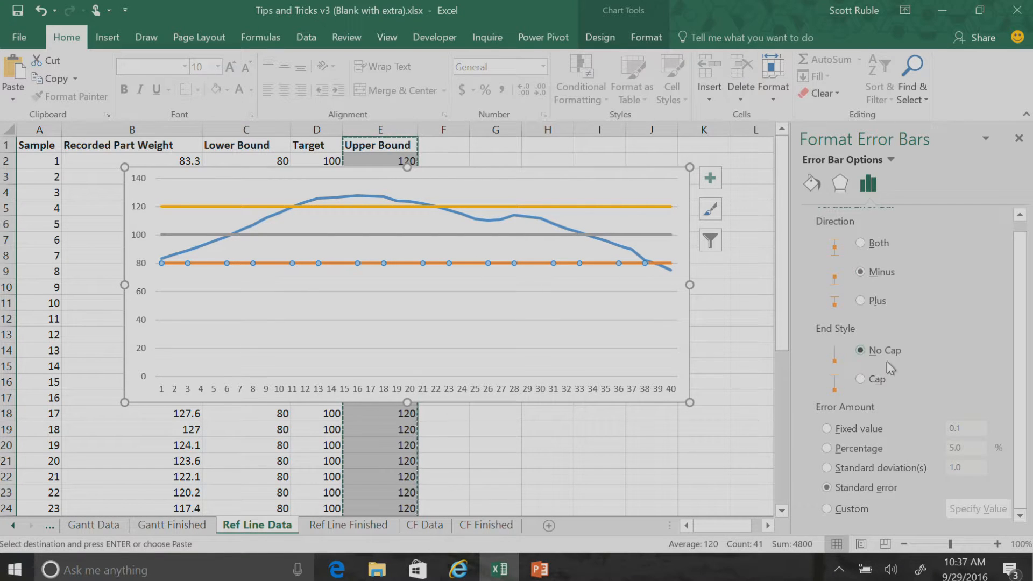
pyautogui.click(848, 431)
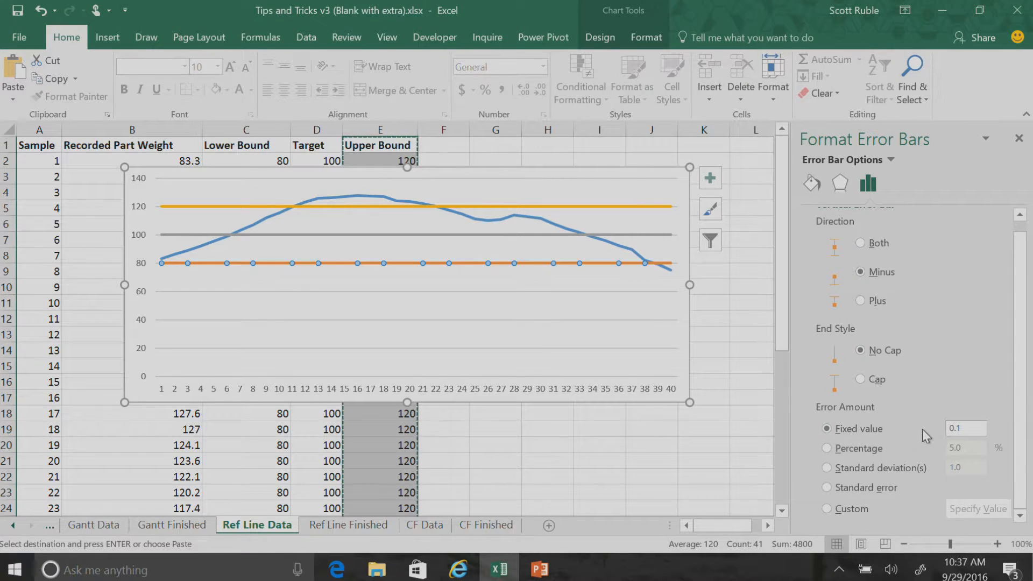
pyautogui.moveTo(964, 432); pyautogui.dragTo(941, 431)
pyautogui.write('2')
pyautogui.press('Return')
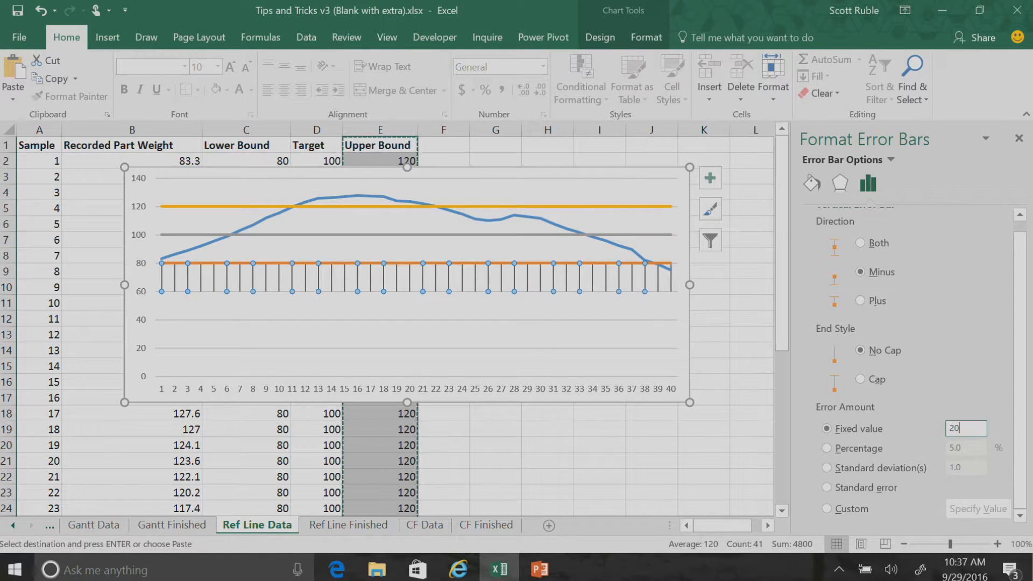
# Format the Lower Bound error bars as solid light gold lines 20 pt wide to form a shaded band
pyautogui.click(812, 186)
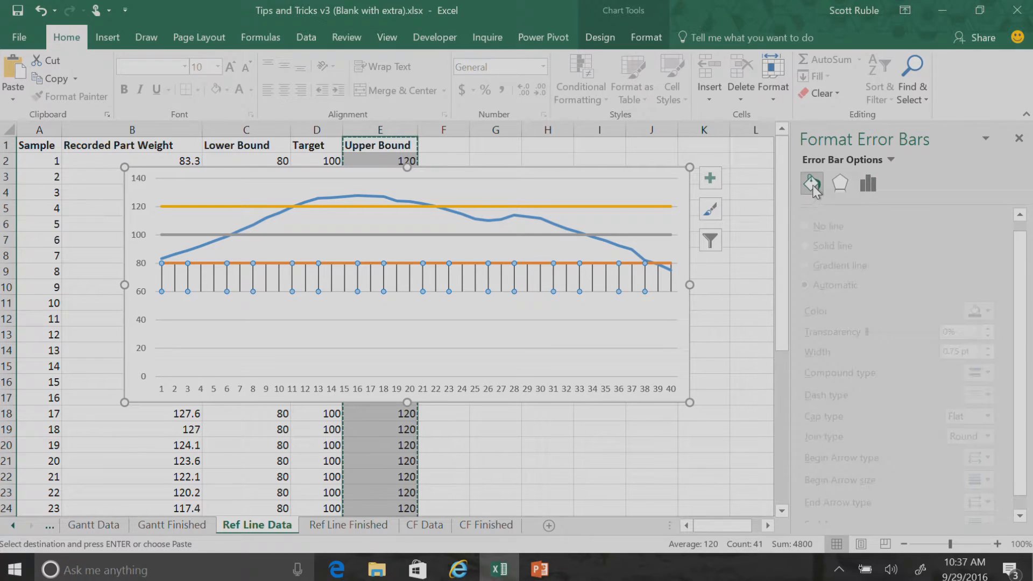
pyautogui.click(845, 245)
pyautogui.click(1003, 311)
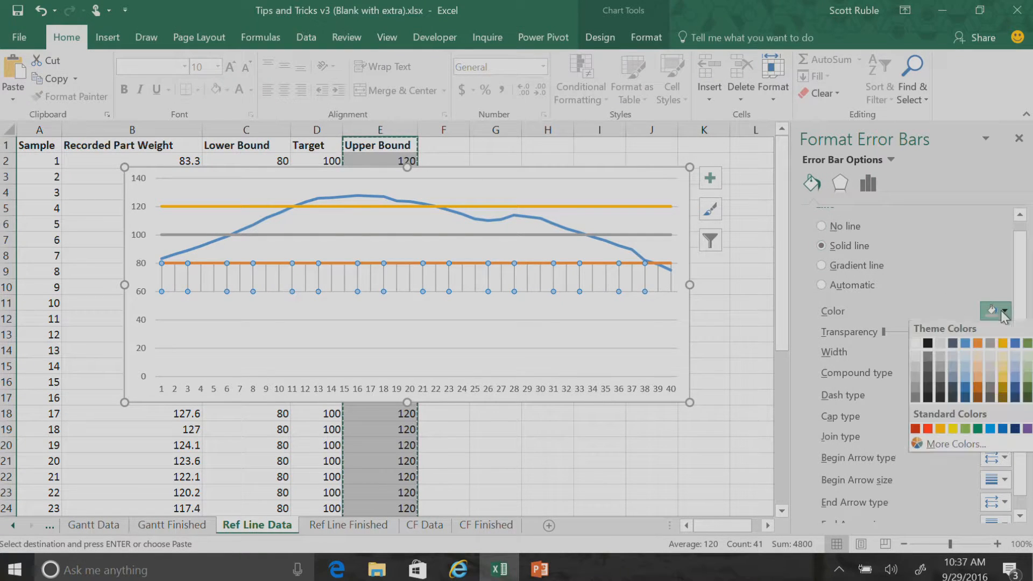
pyautogui.click(1003, 353)
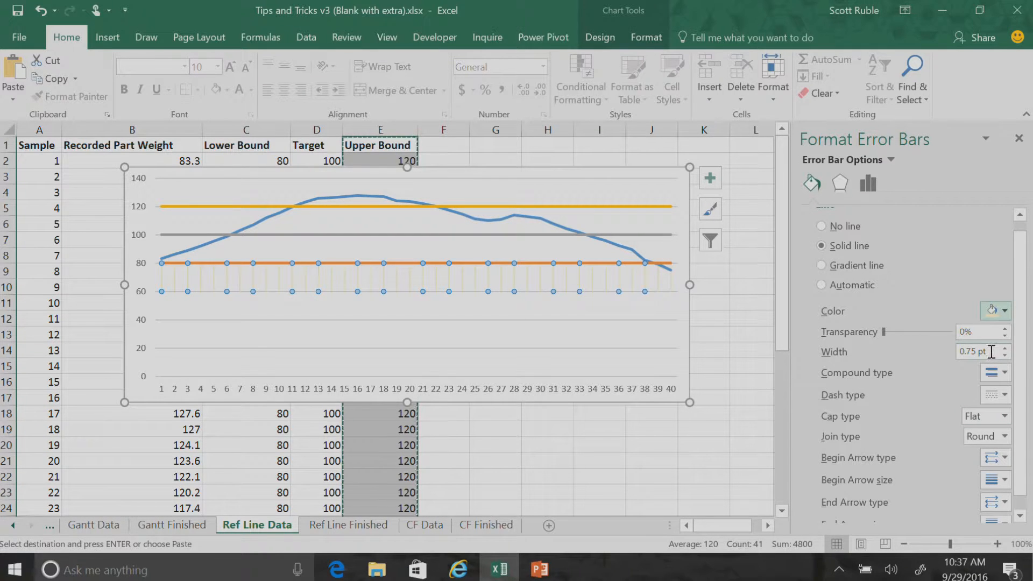
pyautogui.moveTo(989, 351); pyautogui.dragTo(916, 358)
pyautogui.write('20')
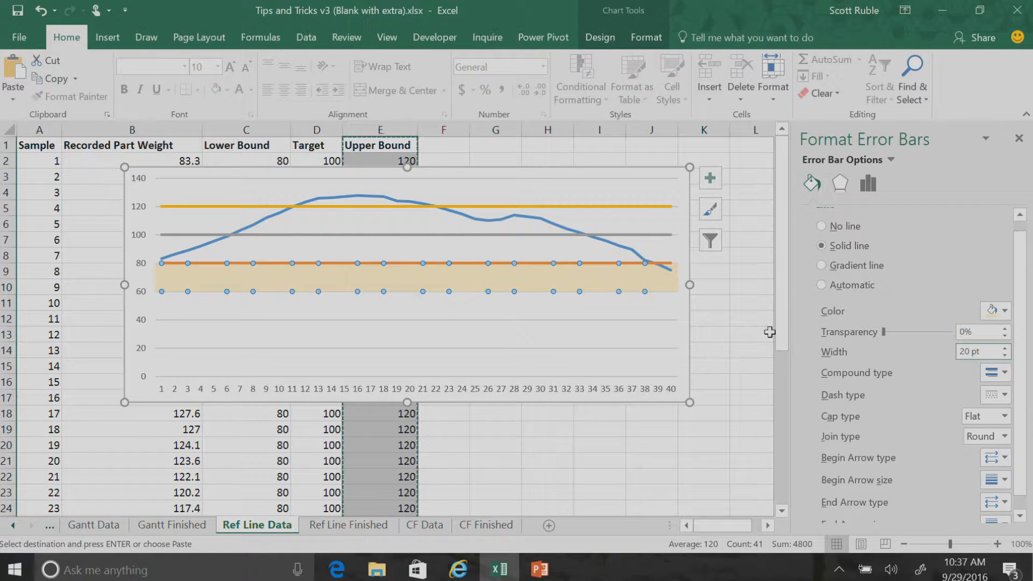
pyautogui.click(627, 262)
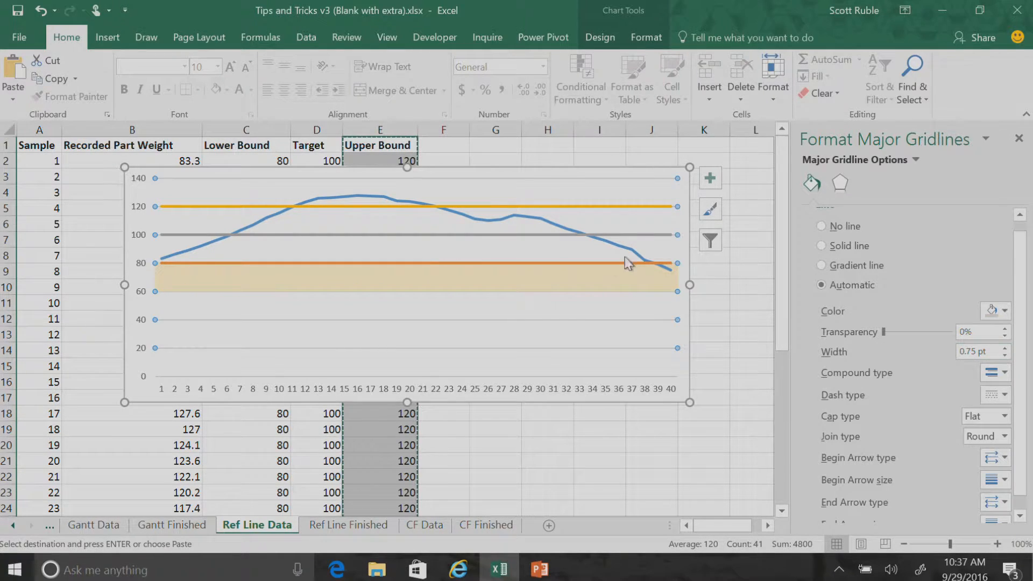
# Format the Lower Bound series as a solid dark gray line 0.5 pt wide
pyautogui.click(626, 263)
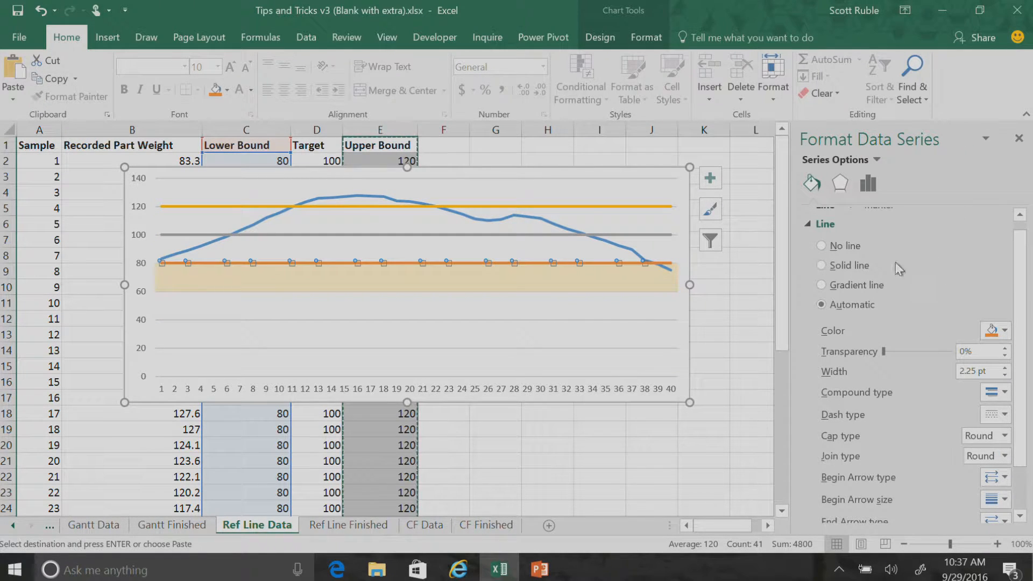
pyautogui.click(834, 265)
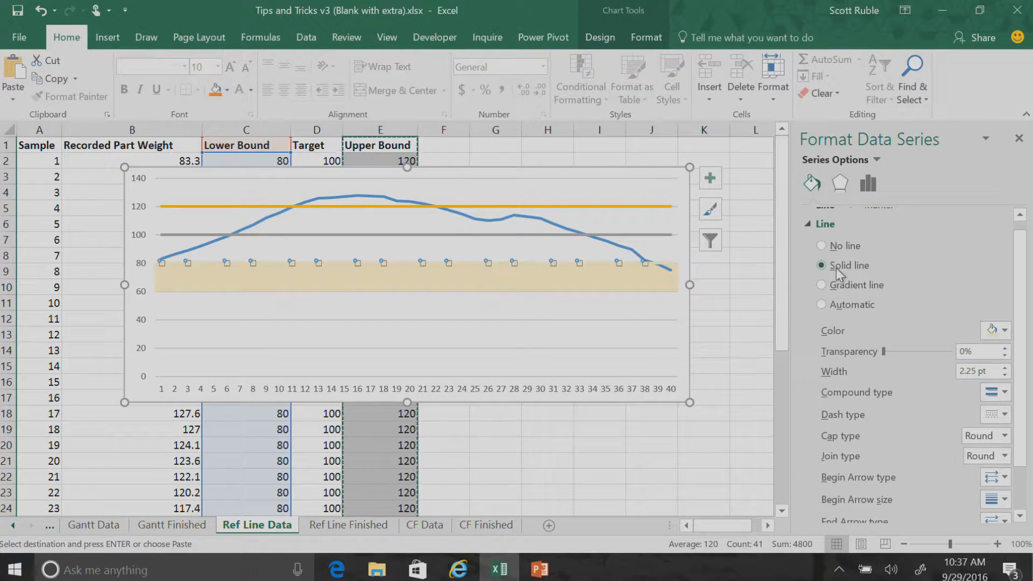
pyautogui.click(999, 330)
pyautogui.click(916, 419)
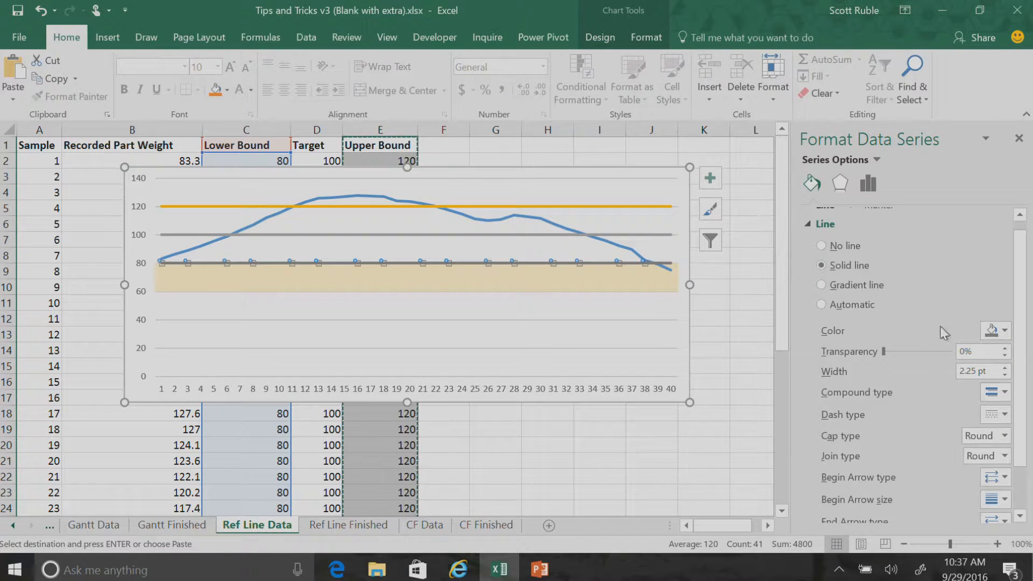
pyautogui.click(988, 371)
pyautogui.write('0.5')
pyautogui.press('Return')
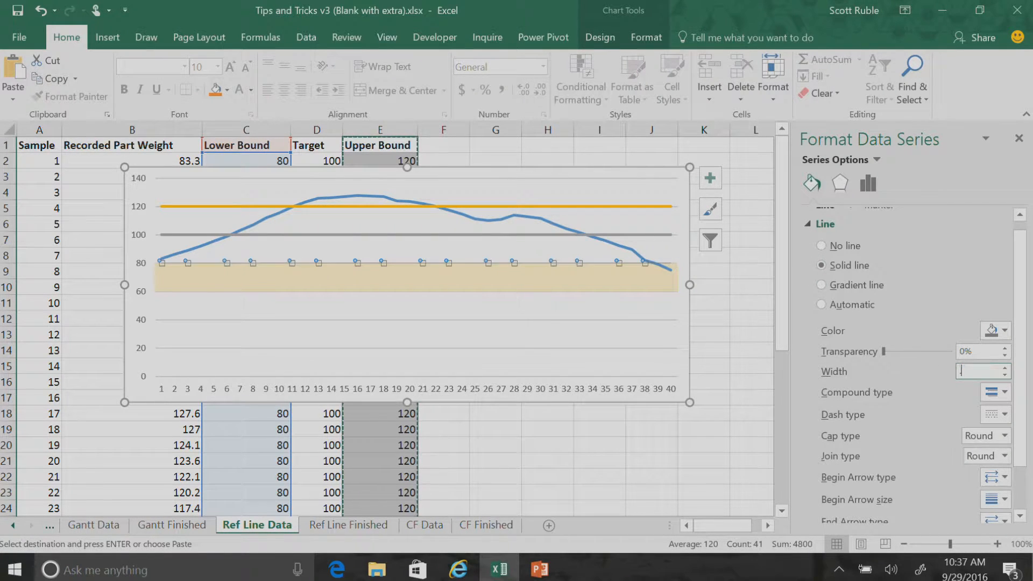
pyautogui.click(667, 315)
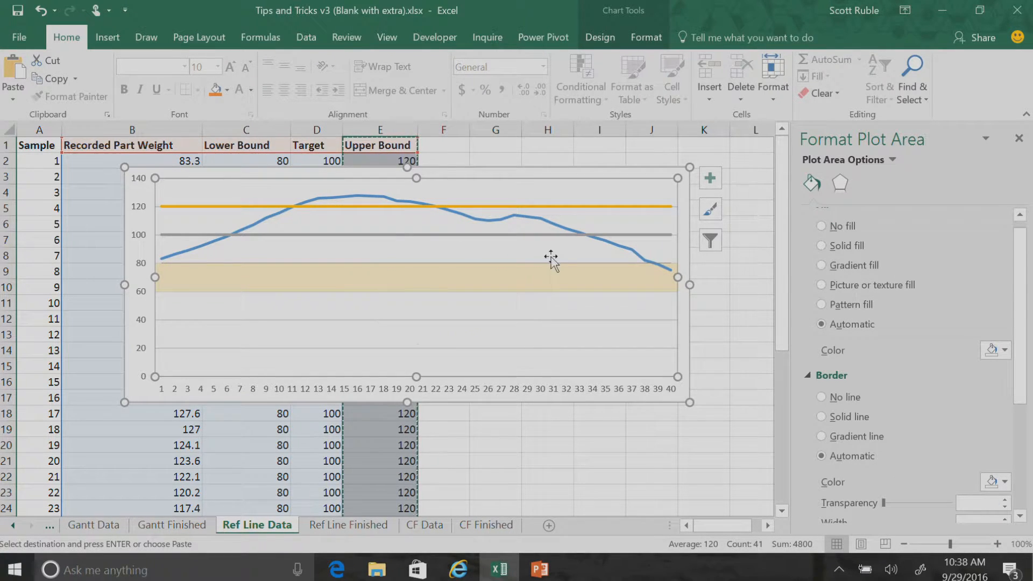
# Add error bars to the Target series in both directions with No Cap end style and a fixed value of 20
pyautogui.click(528, 235)
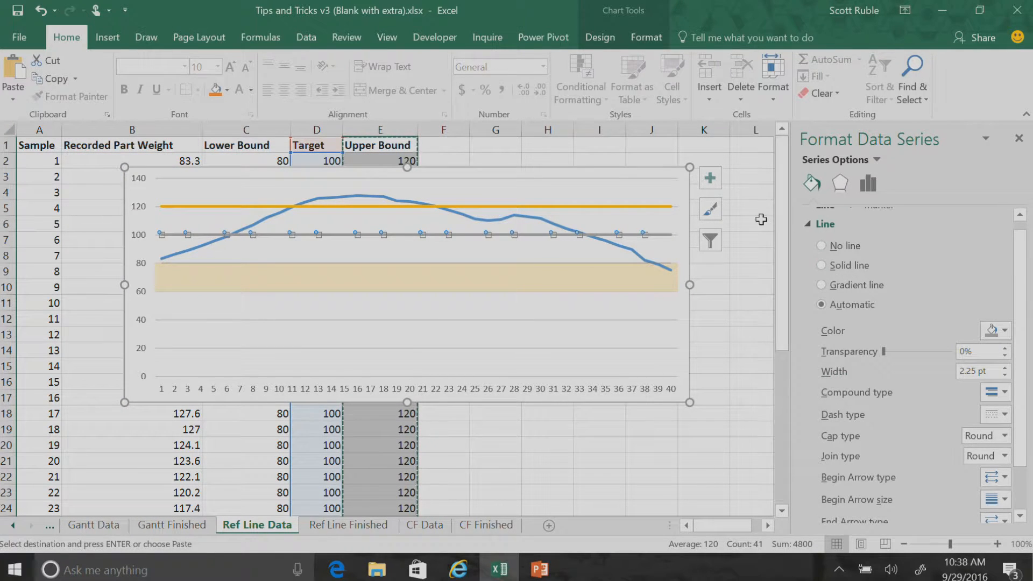
pyautogui.click(717, 185)
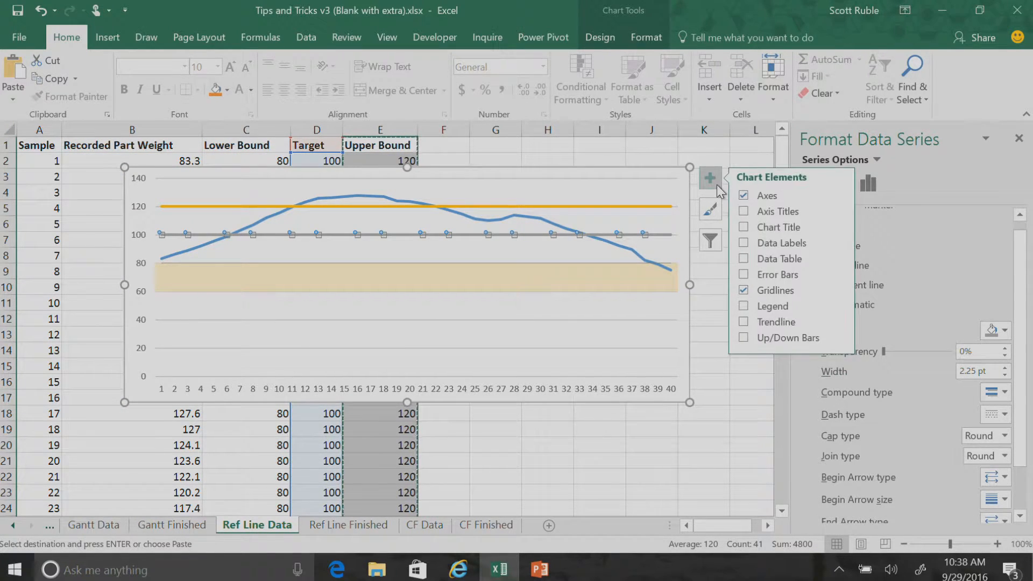
pyautogui.click(838, 275)
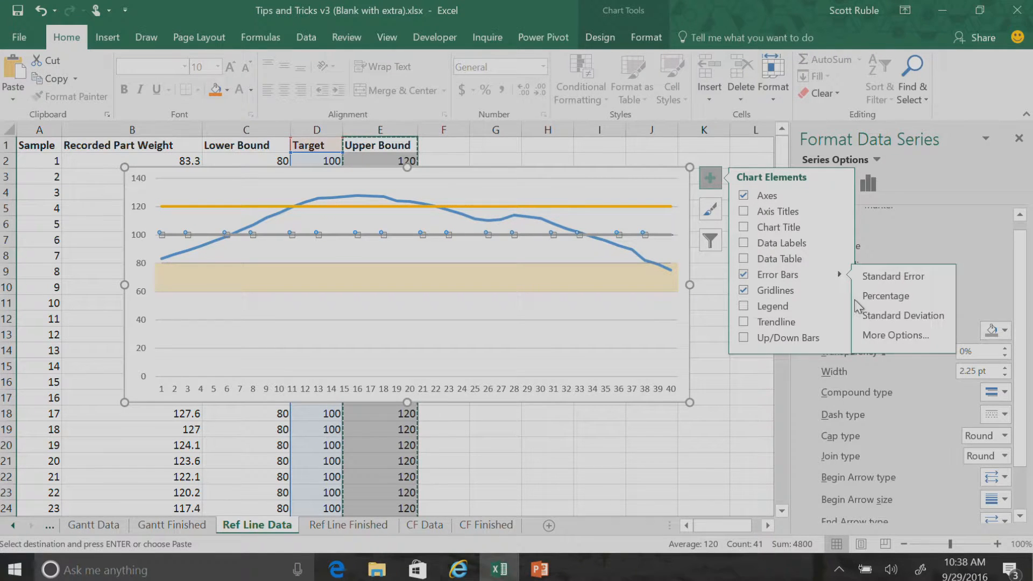
pyautogui.click(883, 336)
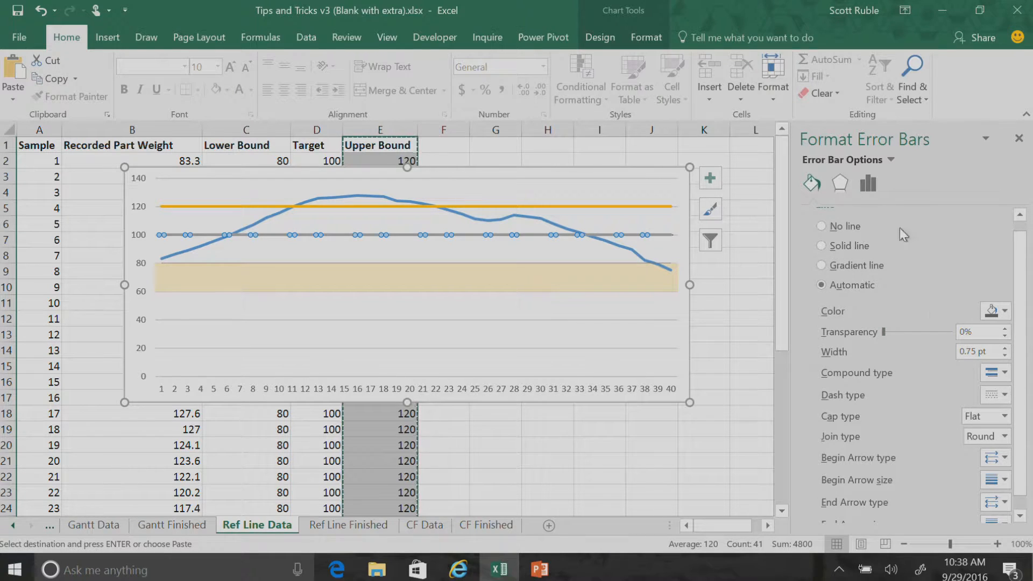
pyautogui.click(871, 187)
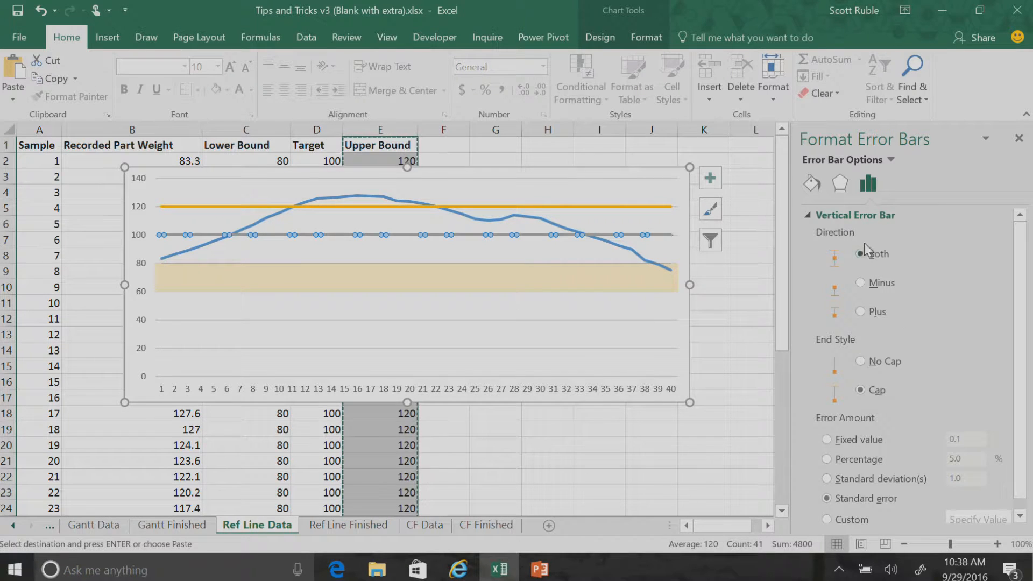
pyautogui.click(861, 360)
pyautogui.click(855, 440)
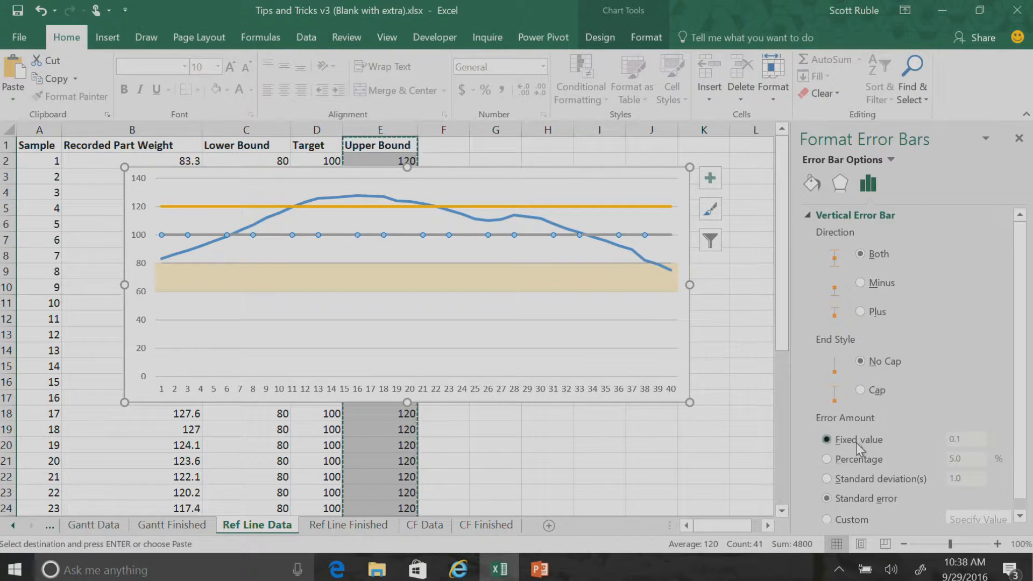
pyautogui.click(944, 439)
pyautogui.write('20')
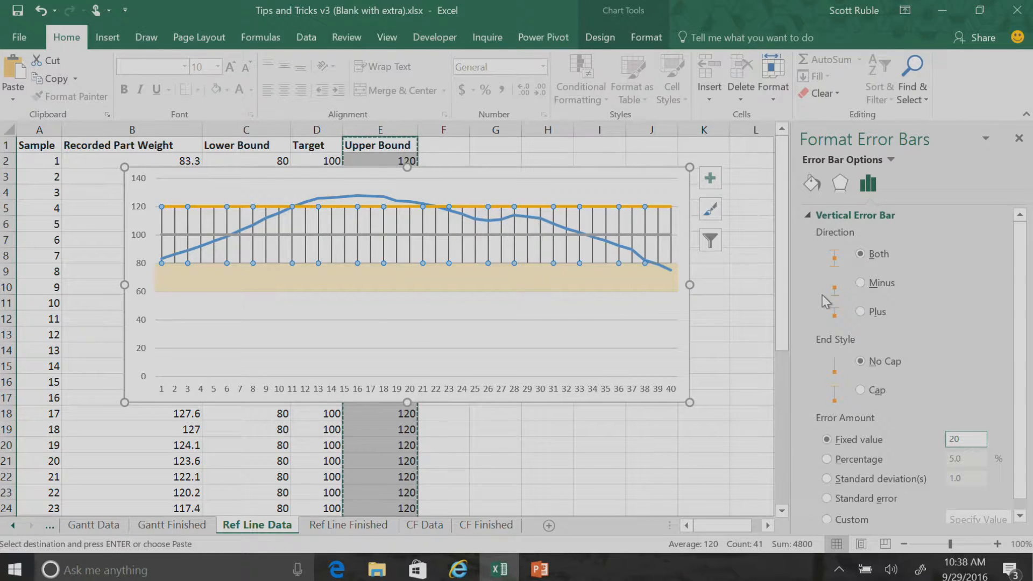
# Format the Target error bars as solid light green lines 20 pt wide, and set the Target series to no line
pyautogui.click(813, 183)
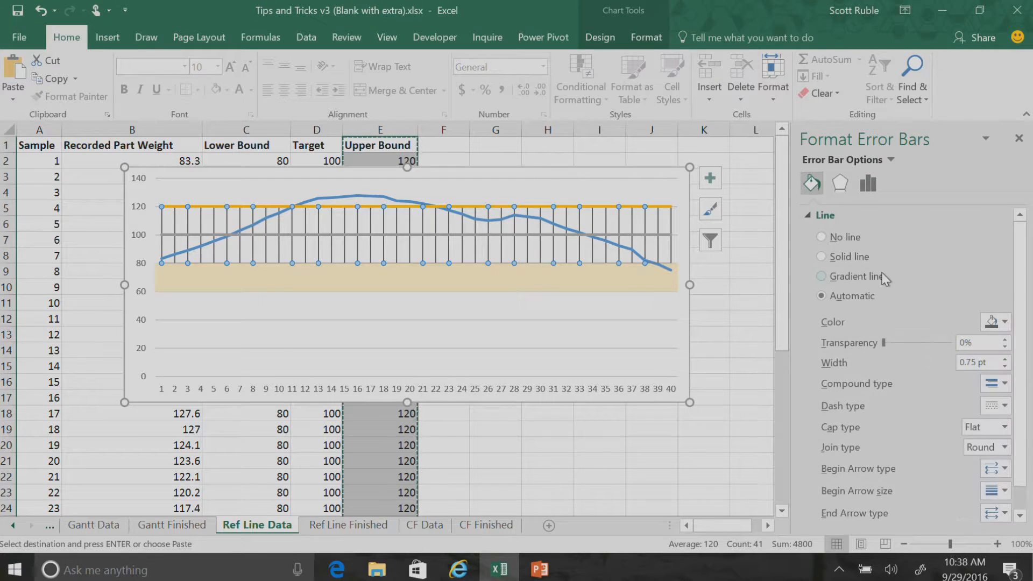
pyautogui.click(847, 256)
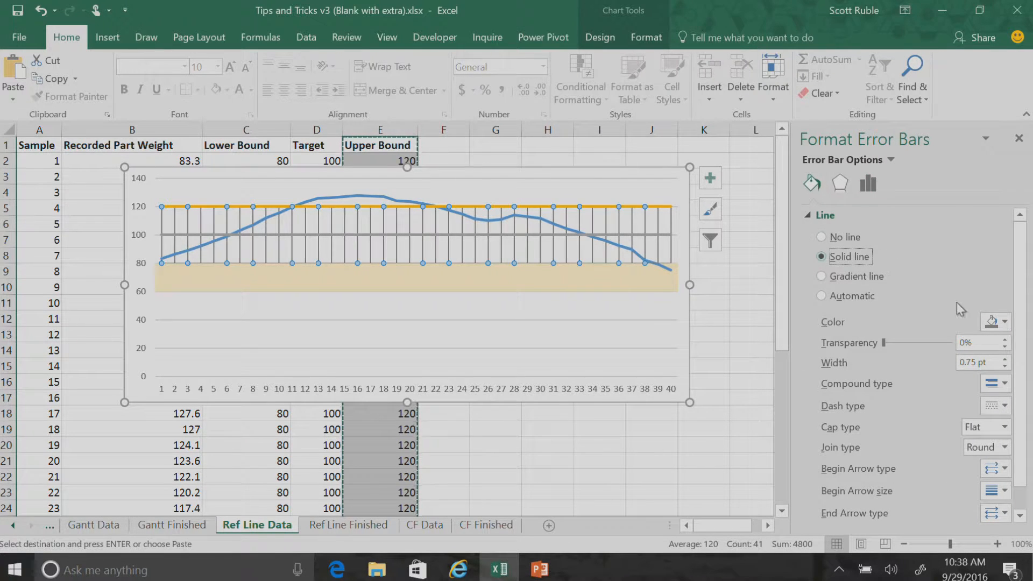
pyautogui.click(1003, 322)
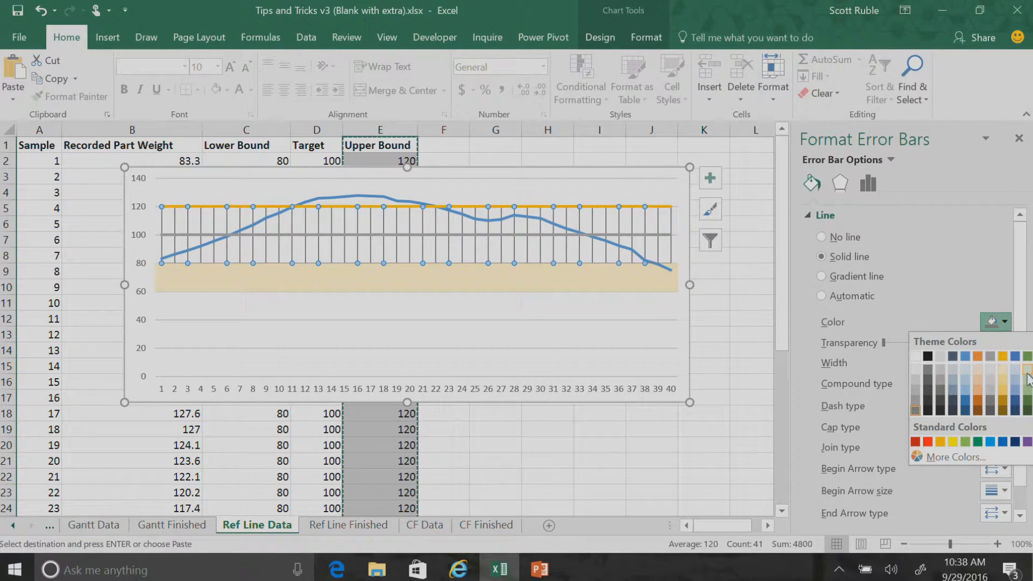
pyautogui.click(1027, 375)
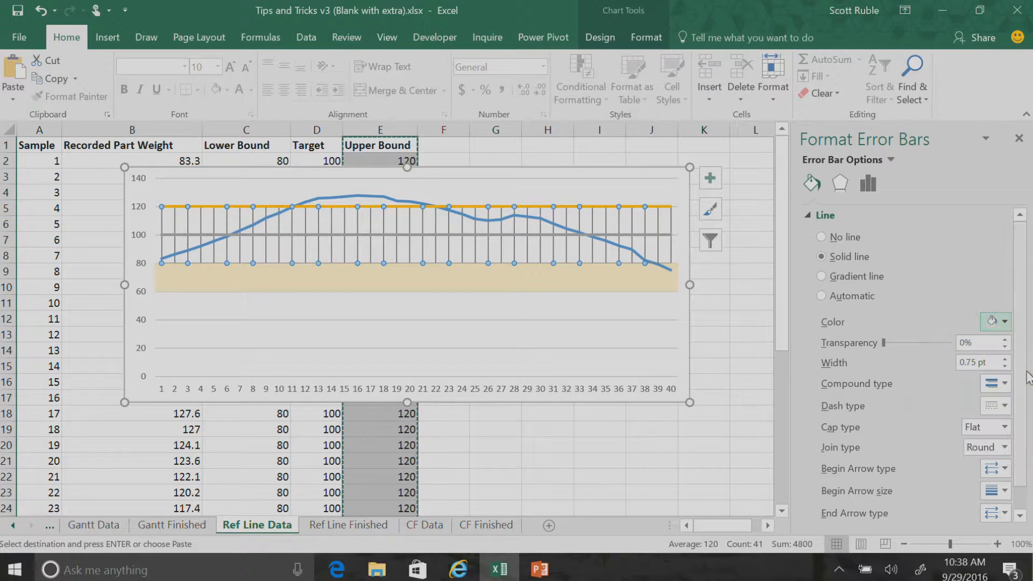
pyautogui.click(986, 362)
pyautogui.write('20')
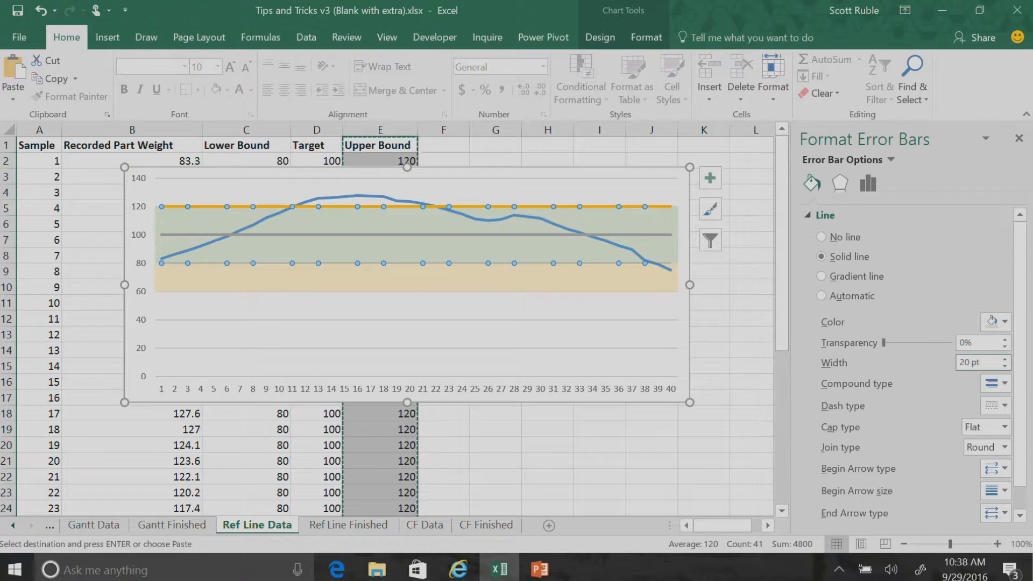
pyautogui.click(488, 235)
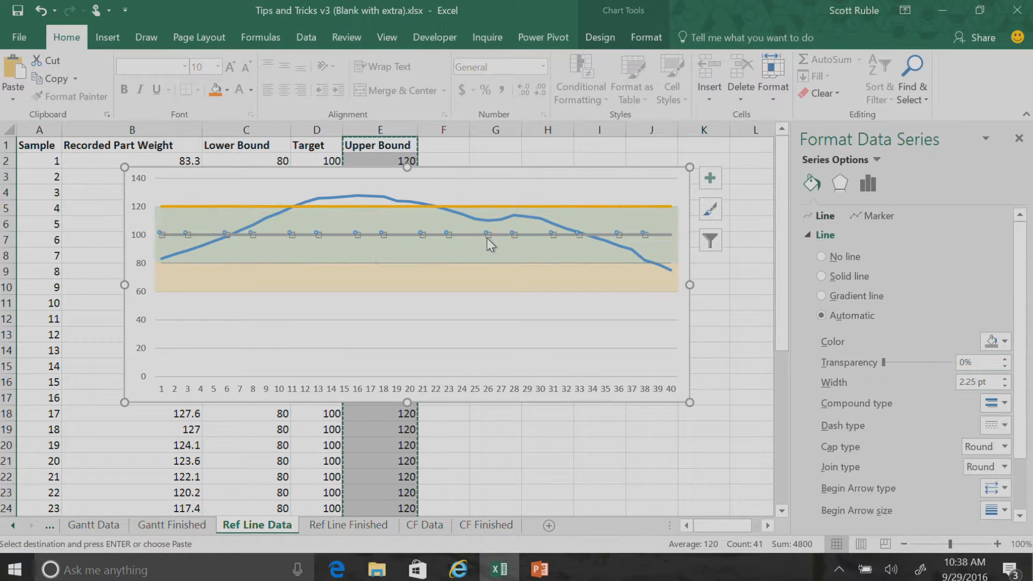
pyautogui.click(821, 257)
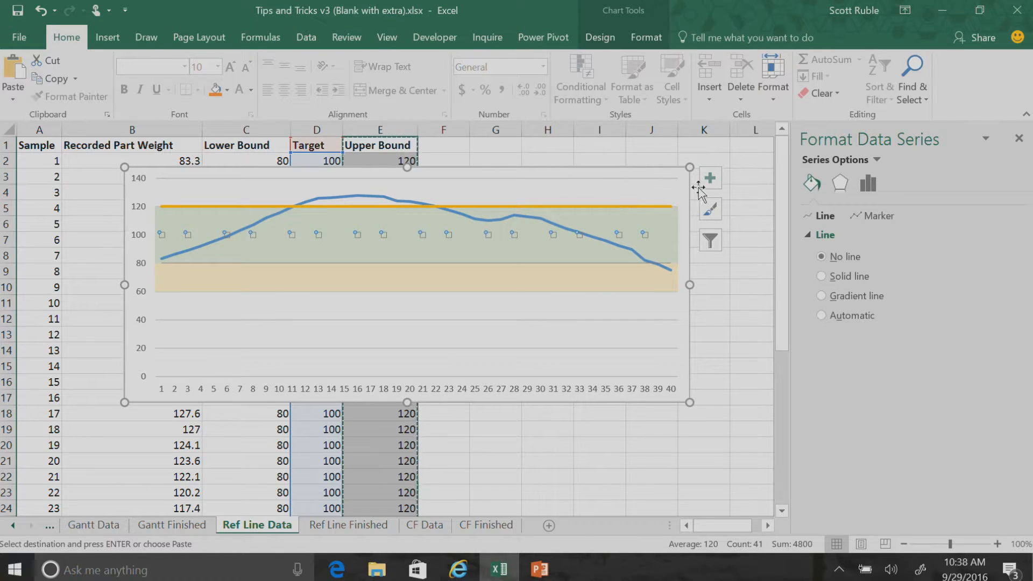
# Add error bars to the Upper Bound series and open their detailed options
pyautogui.click(623, 207)
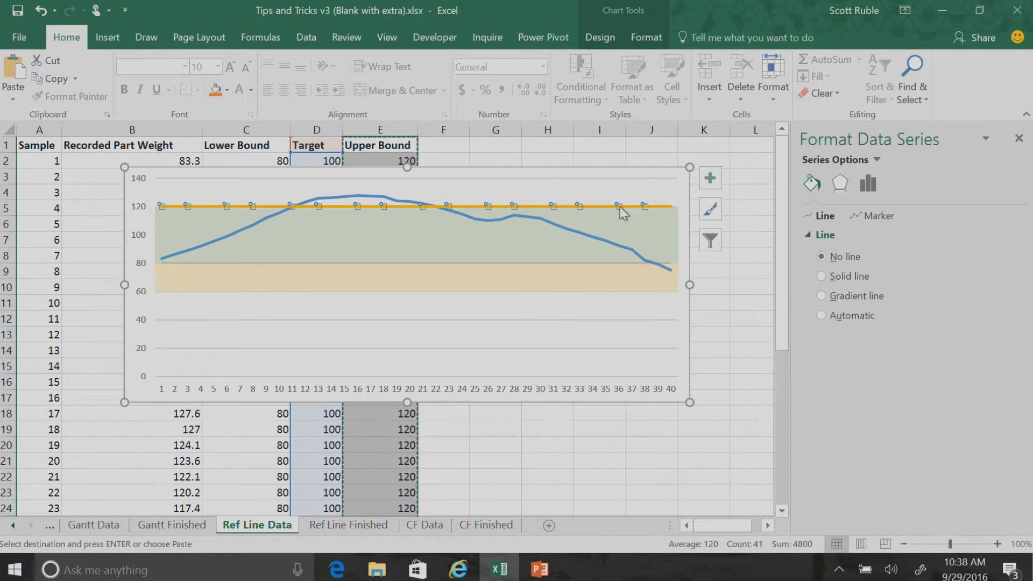
pyautogui.click(710, 178)
pyautogui.click(743, 274)
pyautogui.moveTo(840, 277)
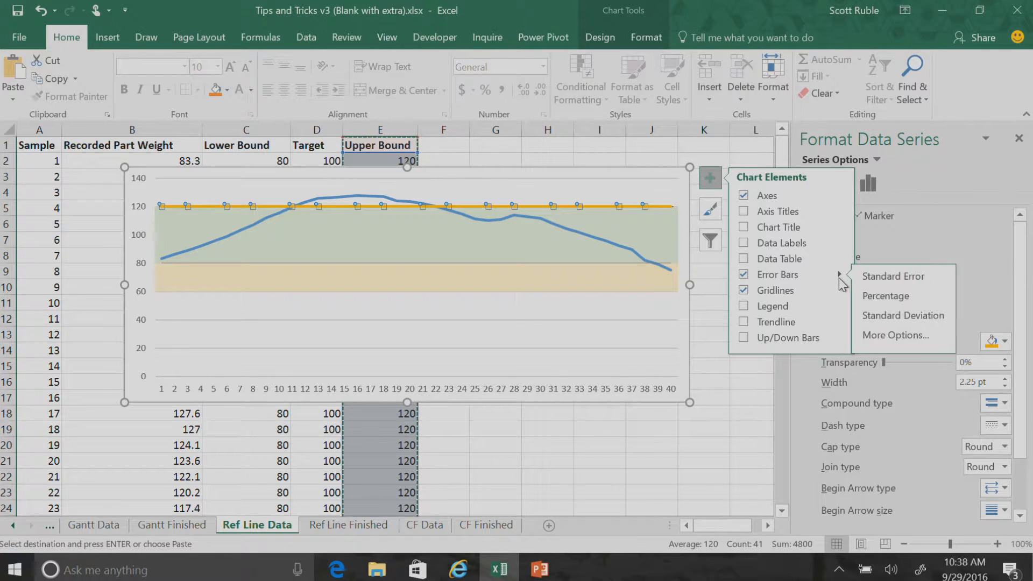
pyautogui.click(875, 341)
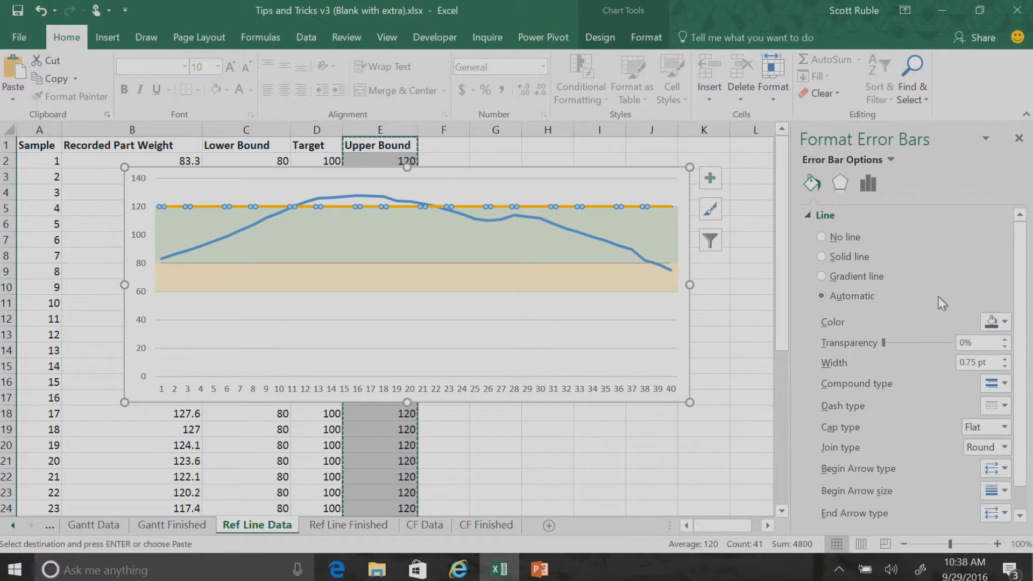
# Set the Upper Bound error bars to Plus direction, No Cap end style and a fixed value of 20
pyautogui.click(869, 183)
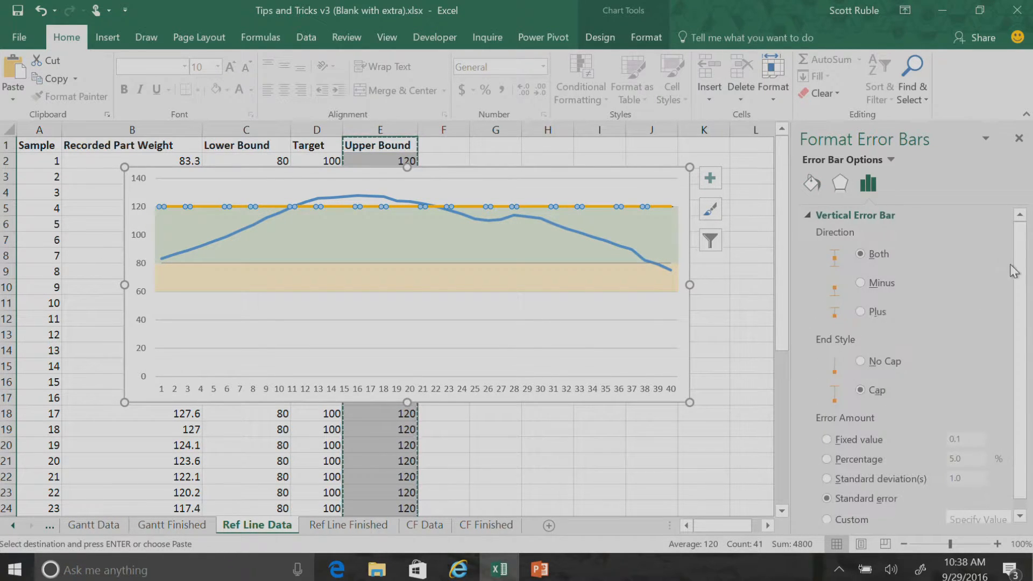
pyautogui.click(871, 315)
pyautogui.click(876, 369)
pyautogui.click(828, 441)
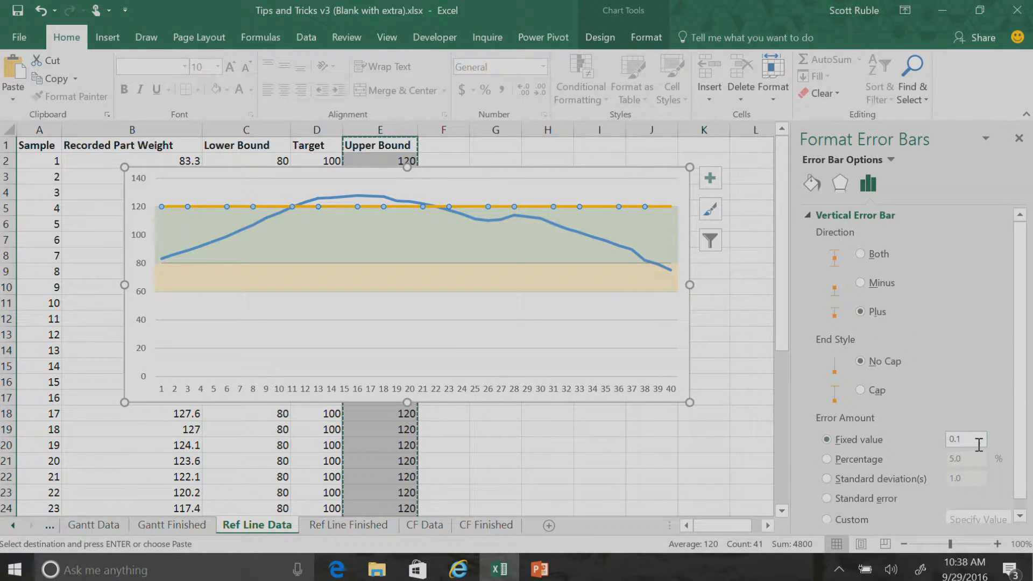
pyautogui.doubleClick(979, 444)
pyautogui.write('20')
# Format the Upper Bound error bars as solid lines 20 pt wide in a custom light red, RGB 253, 213, 205
pyautogui.click(811, 183)
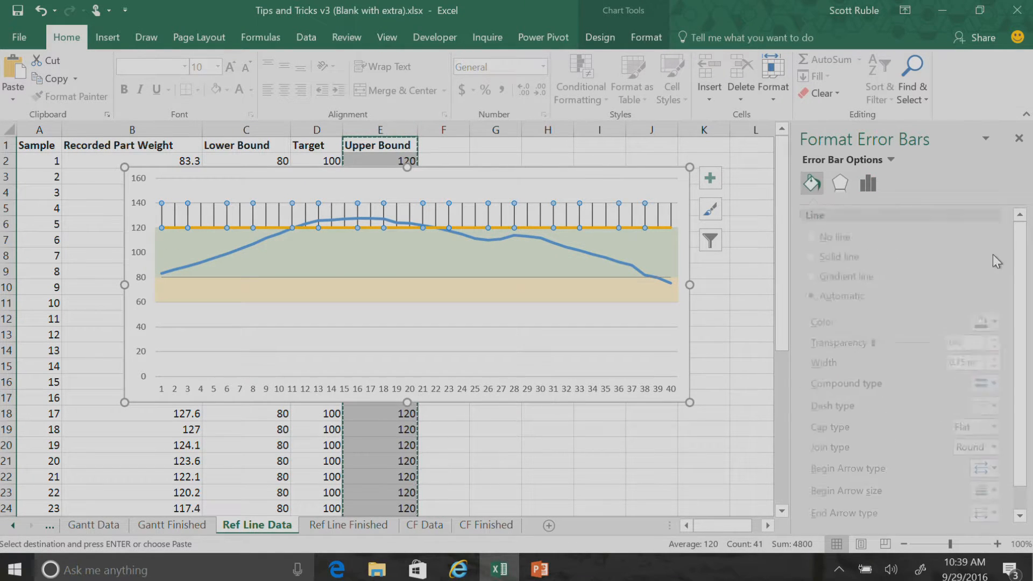
pyautogui.click(845, 256)
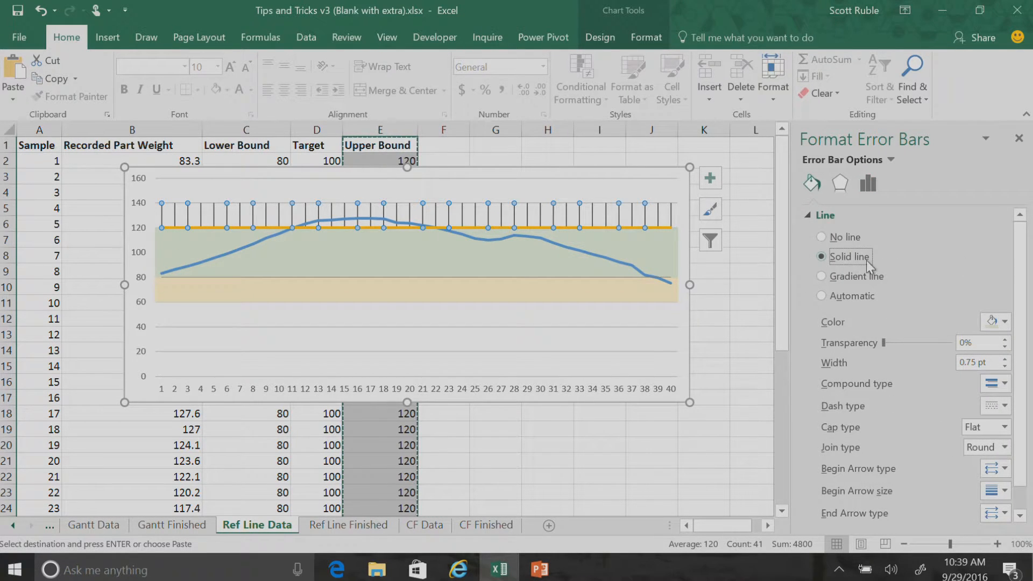
pyautogui.click(997, 321)
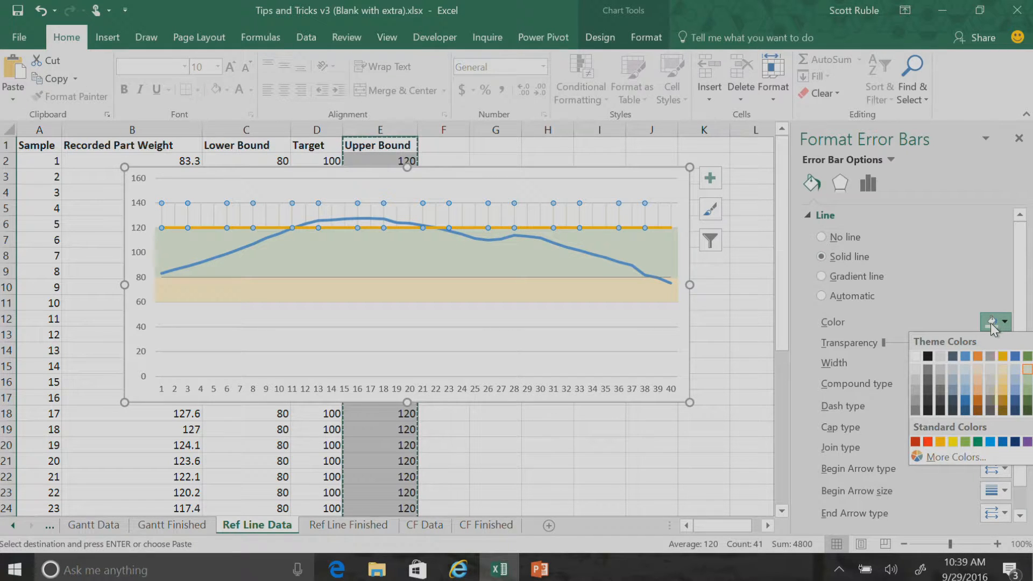
pyautogui.click(930, 456)
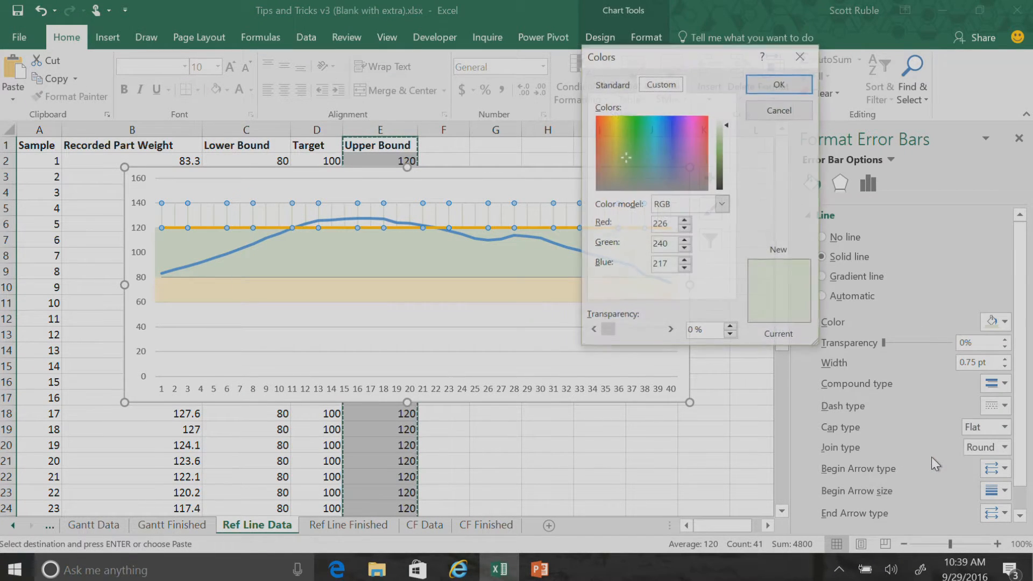
pyautogui.click(598, 121)
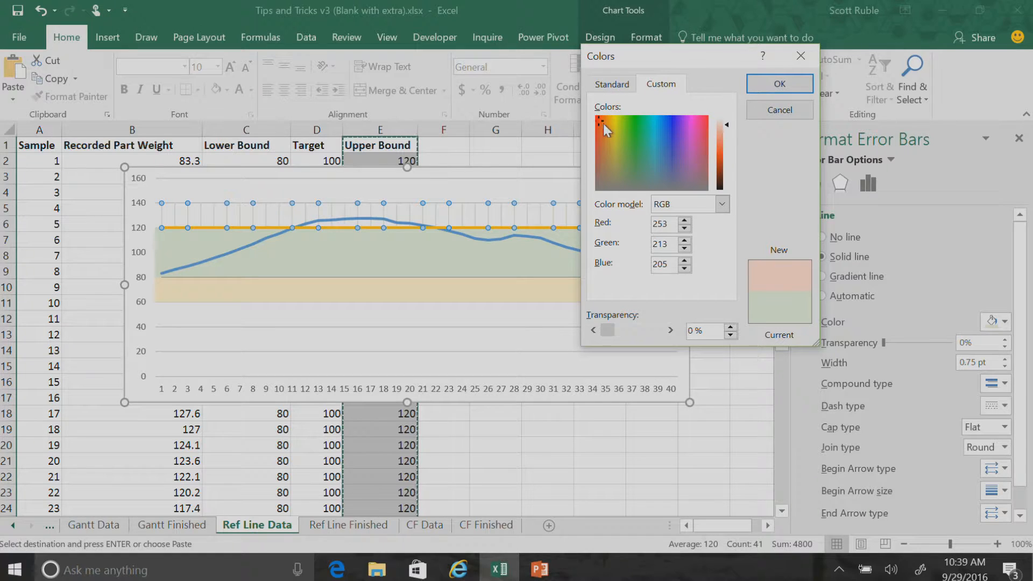
pyautogui.click(771, 86)
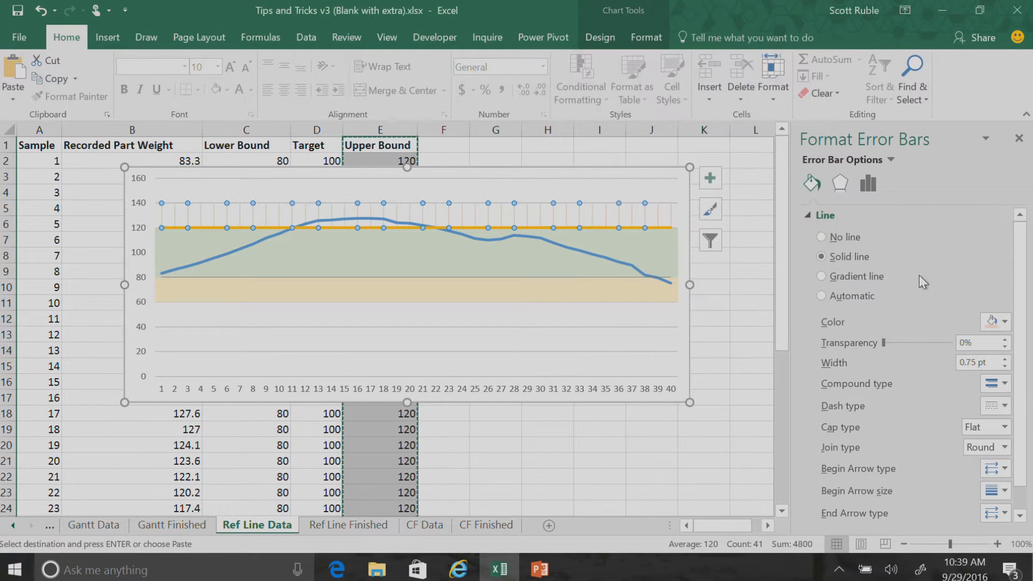
pyautogui.tripleClick(974, 362)
pyautogui.write('20')
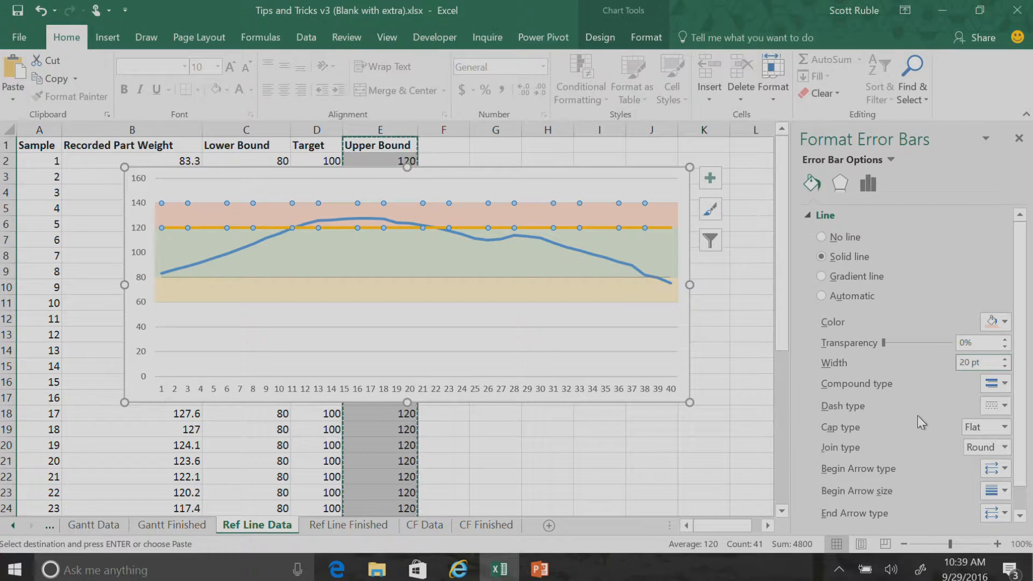
# Format the Upper Bound series as a solid dark gray line 0.5 pt wide, and deselect the chart
pyautogui.click(601, 228)
pyautogui.click(821, 276)
pyautogui.click(1001, 341)
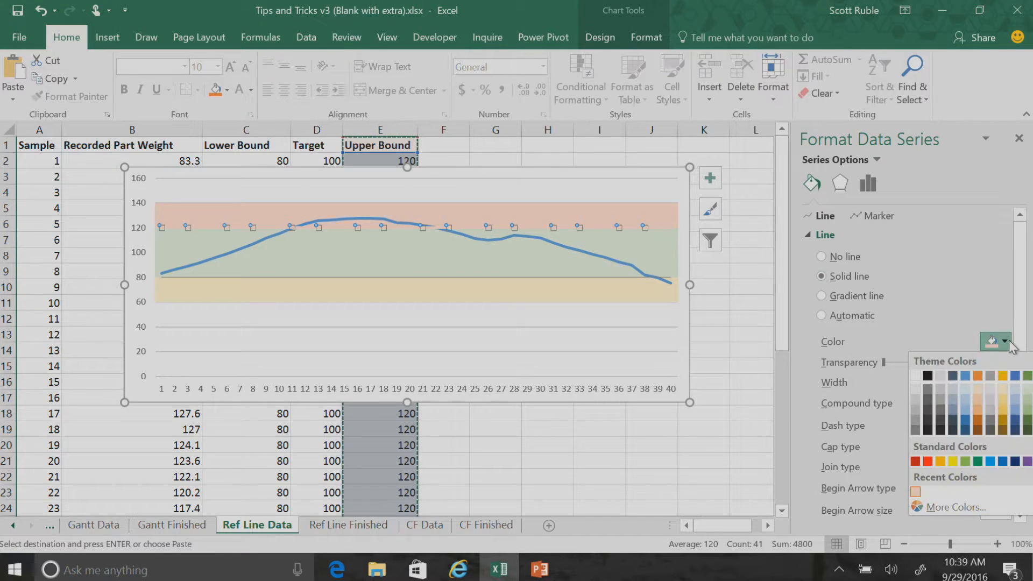
pyautogui.click(916, 421)
pyautogui.click(919, 381)
pyautogui.write('1')
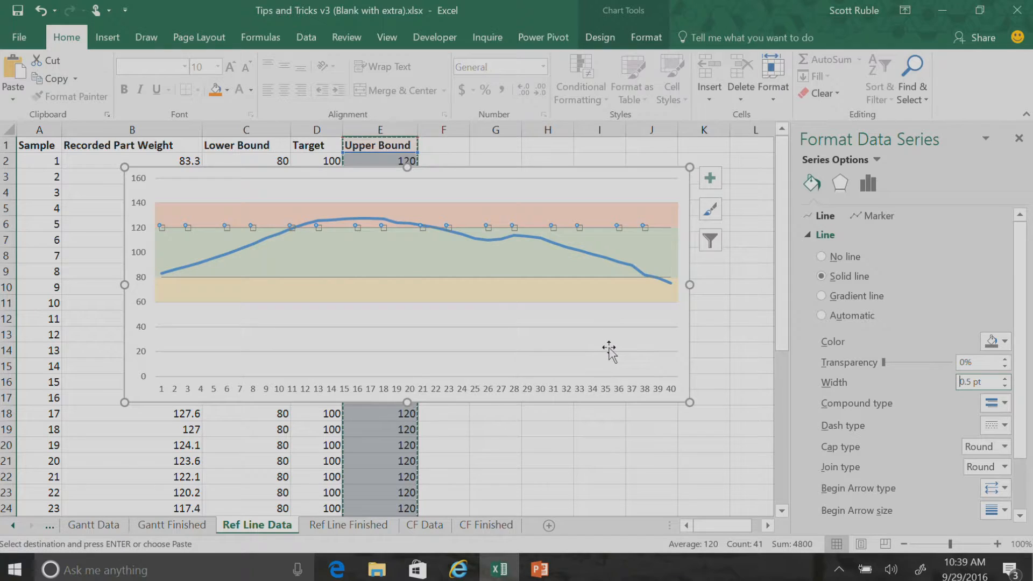
pyautogui.click(636, 350)
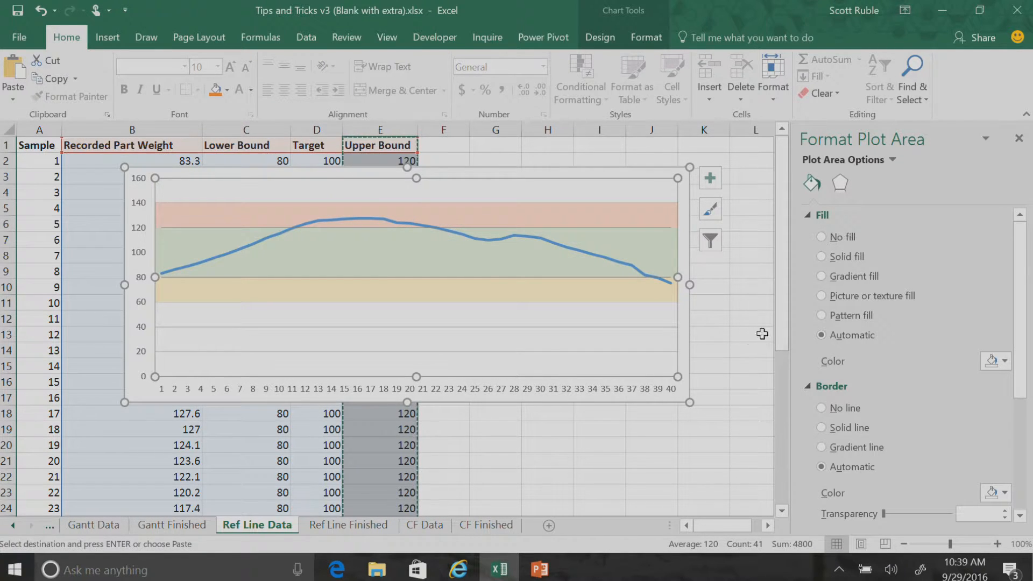
pyautogui.click(751, 269)
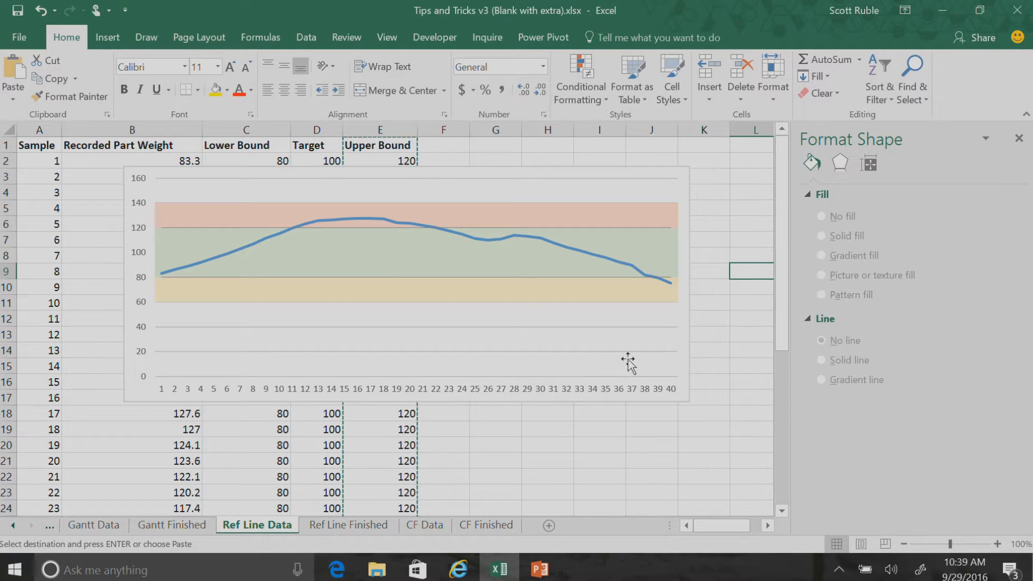
# On the CF Finished sheet, close the Format Shape pane, then move and widen the chart so its whole plot and legend show
pyautogui.click(496, 524)
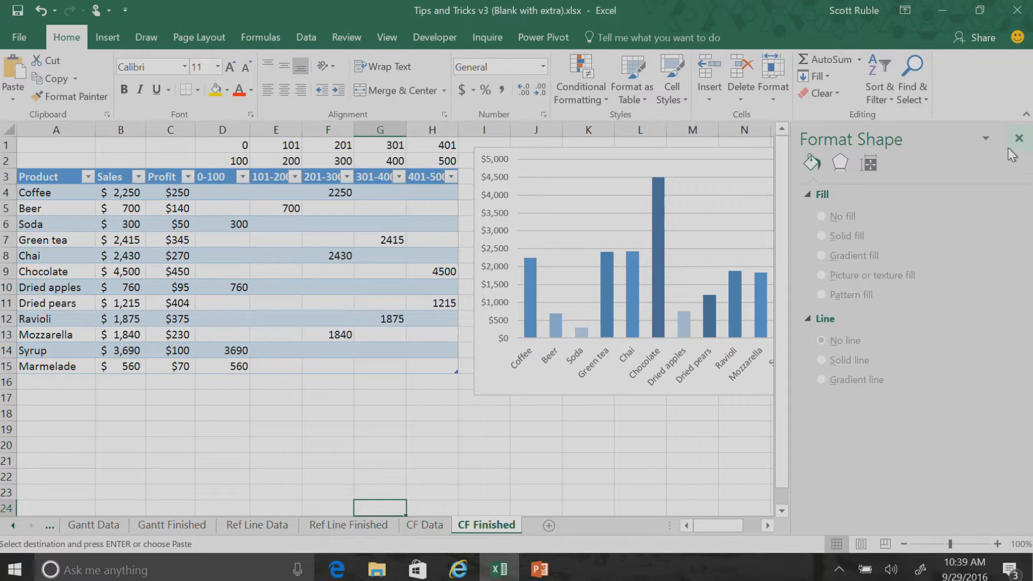
pyautogui.click(1018, 138)
pyautogui.moveTo(496, 388); pyautogui.dragTo(341, 410)
pyautogui.moveTo(766, 293); pyautogui.dragTo(899, 295)
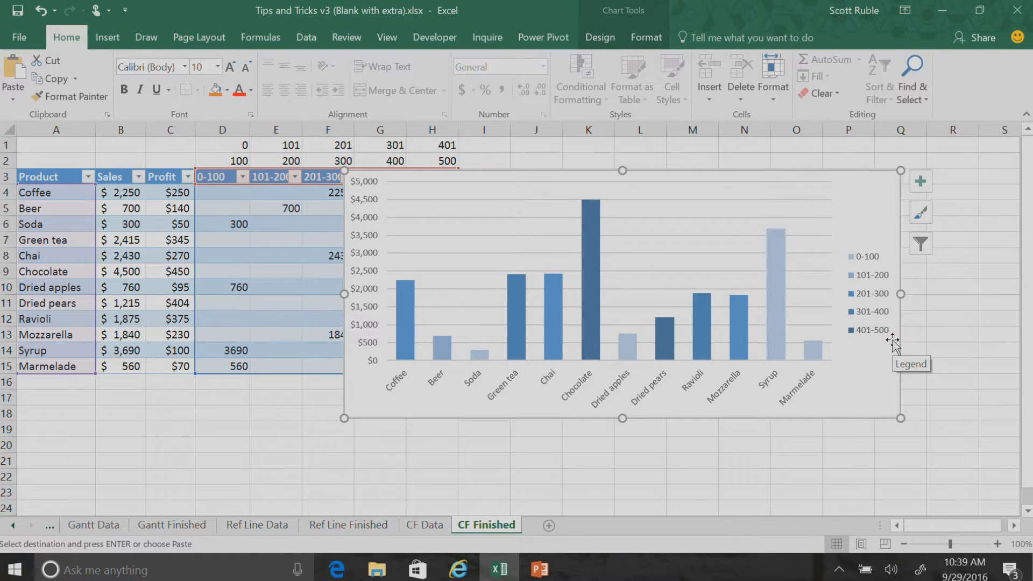
pyautogui.moveTo(396, 344)
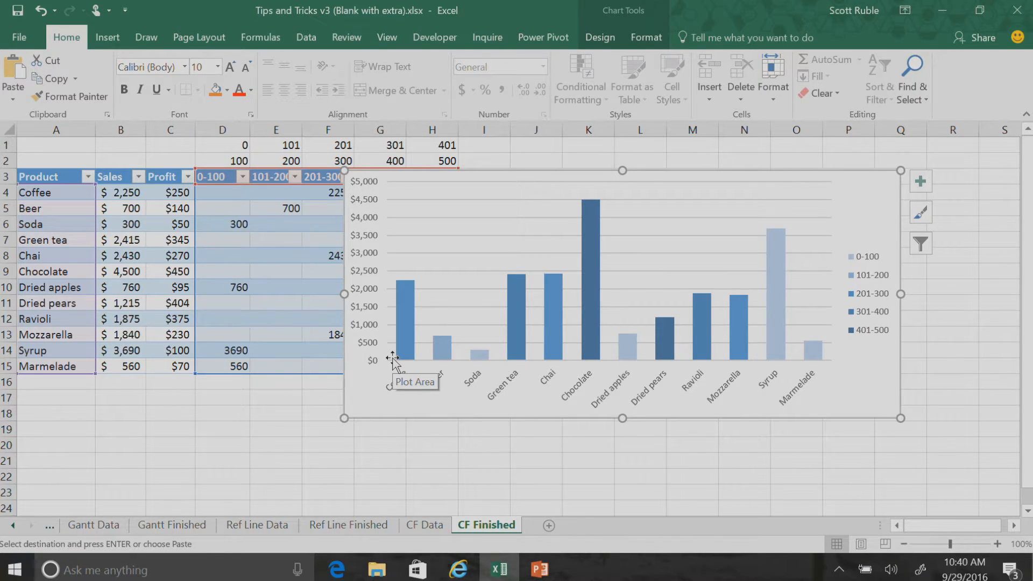
pyautogui.moveTo(600, 207)
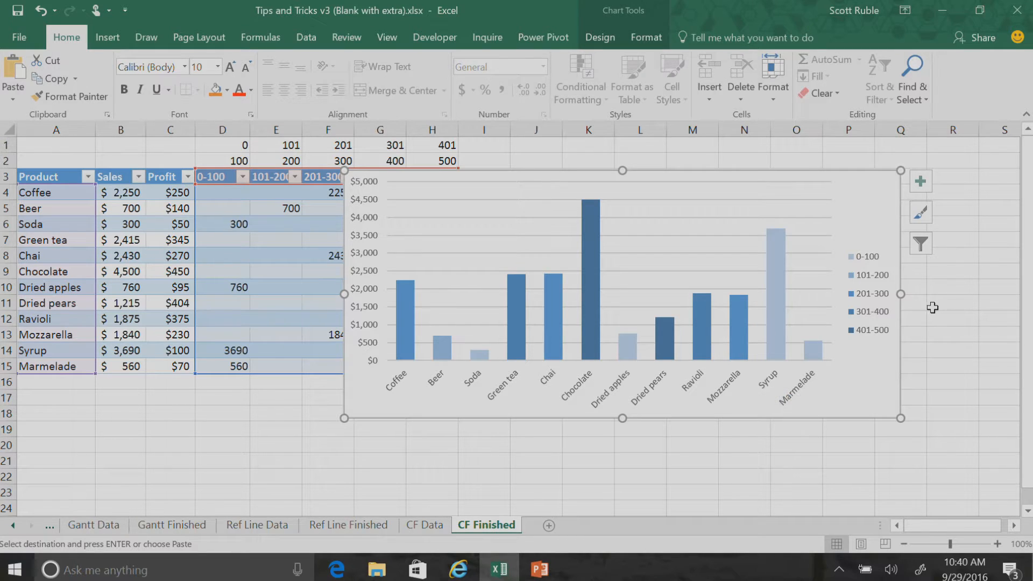
pyautogui.click(253, 430)
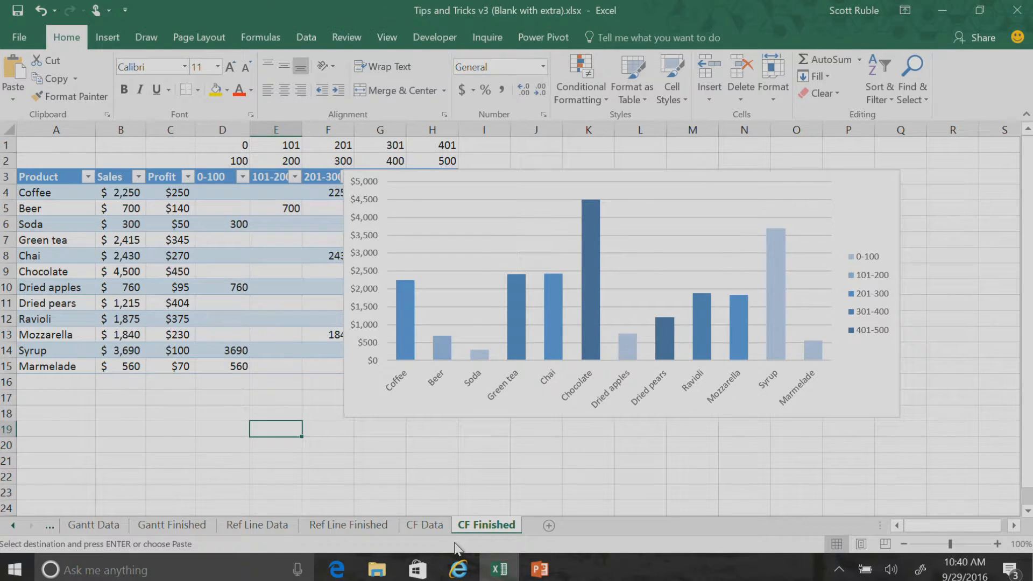
# On the CF Data sheet, insert a clustered column chart of the Product and Sales columns, and place it widened below the formula note
pyautogui.click(424, 525)
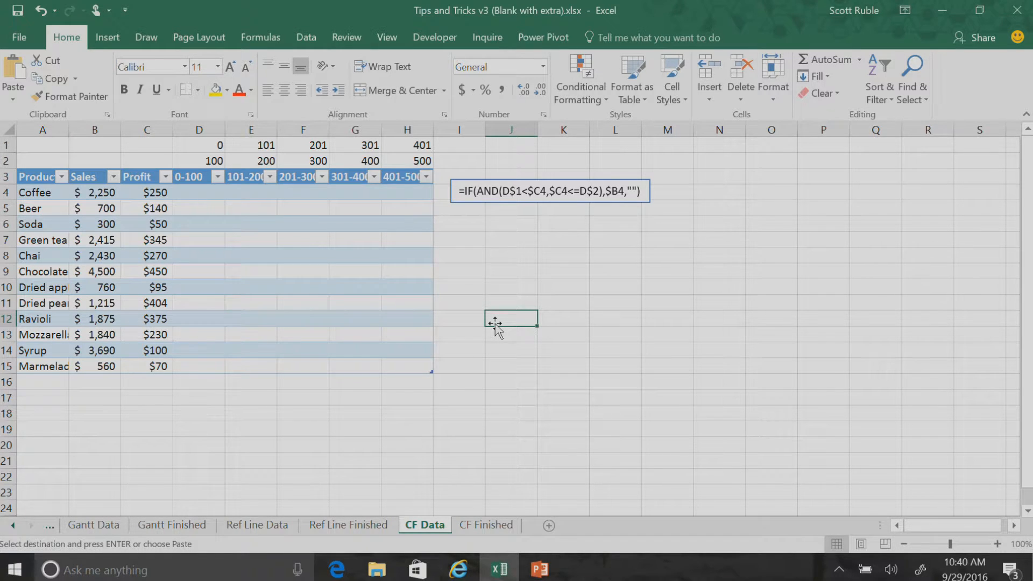
pyautogui.moveTo(43, 180); pyautogui.dragTo(161, 366)
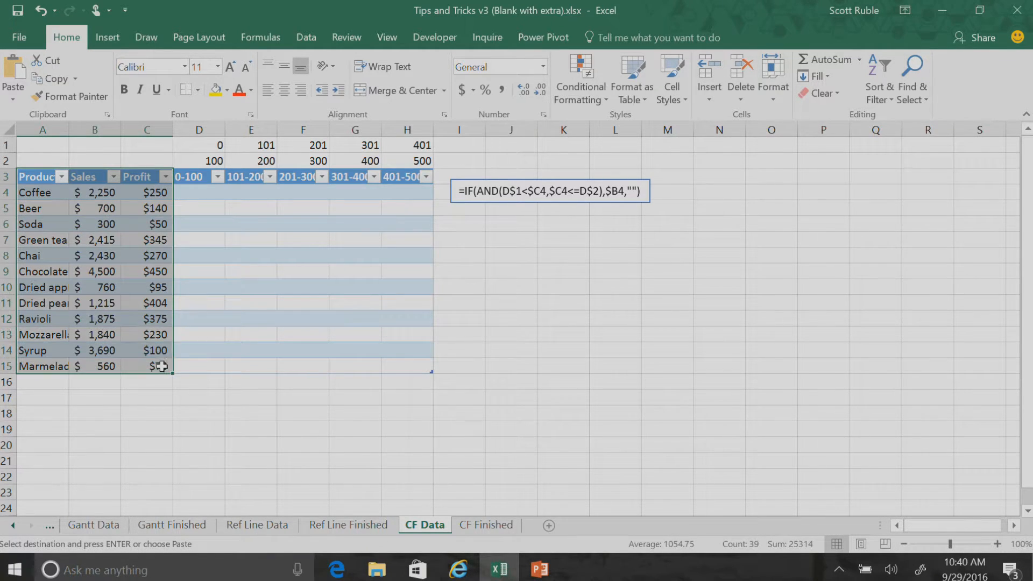
pyautogui.click(293, 286)
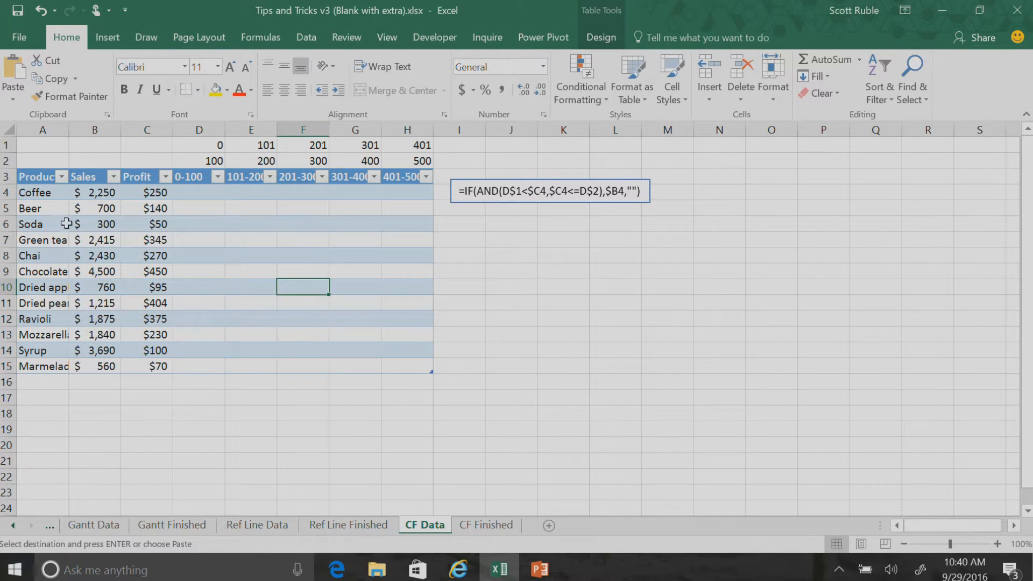
pyautogui.moveTo(20, 182); pyautogui.dragTo(94, 373)
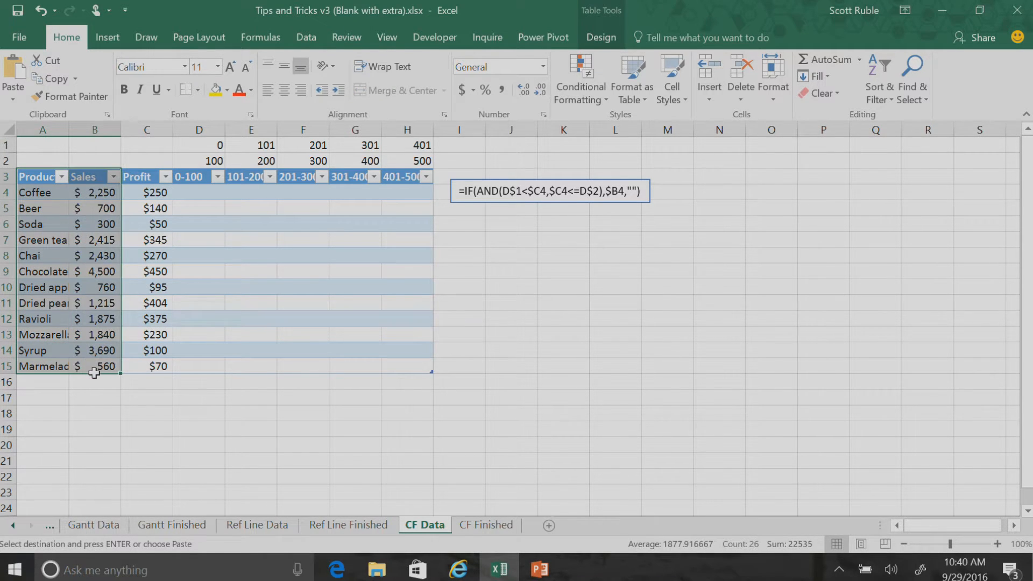
pyautogui.click(107, 39)
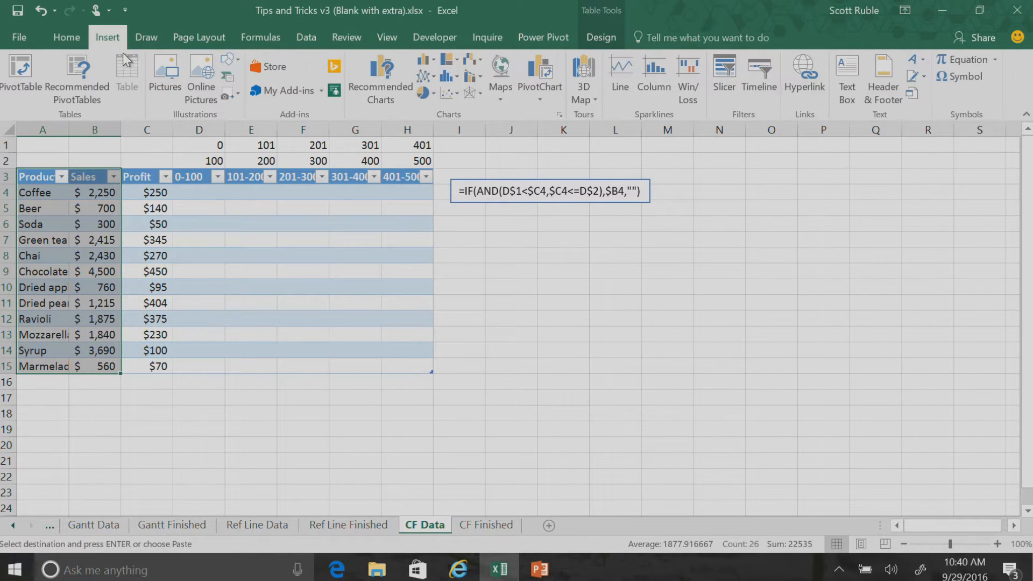
pyautogui.click(445, 76)
pyautogui.click(462, 172)
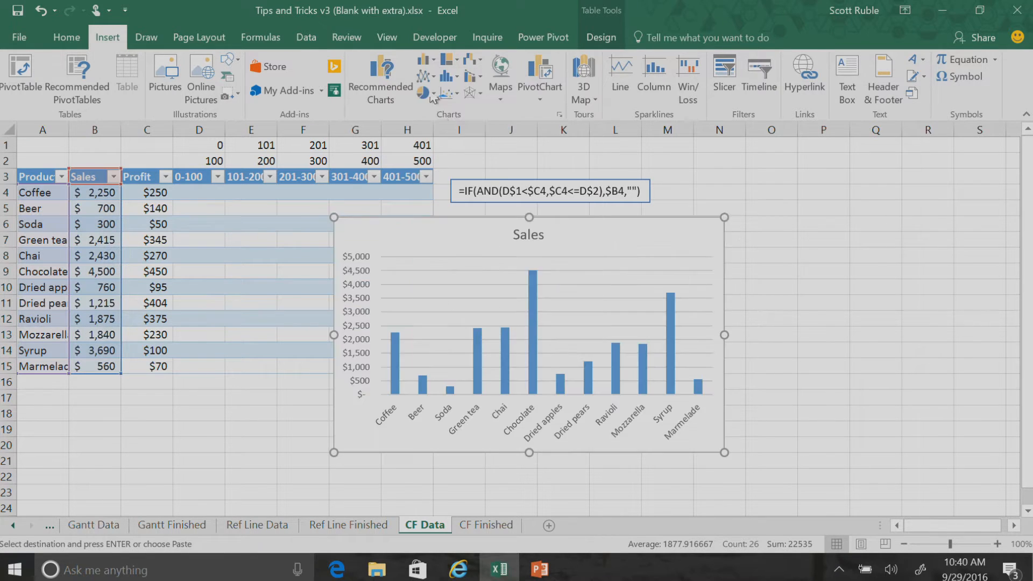
pyautogui.moveTo(633, 230); pyautogui.dragTo(775, 232)
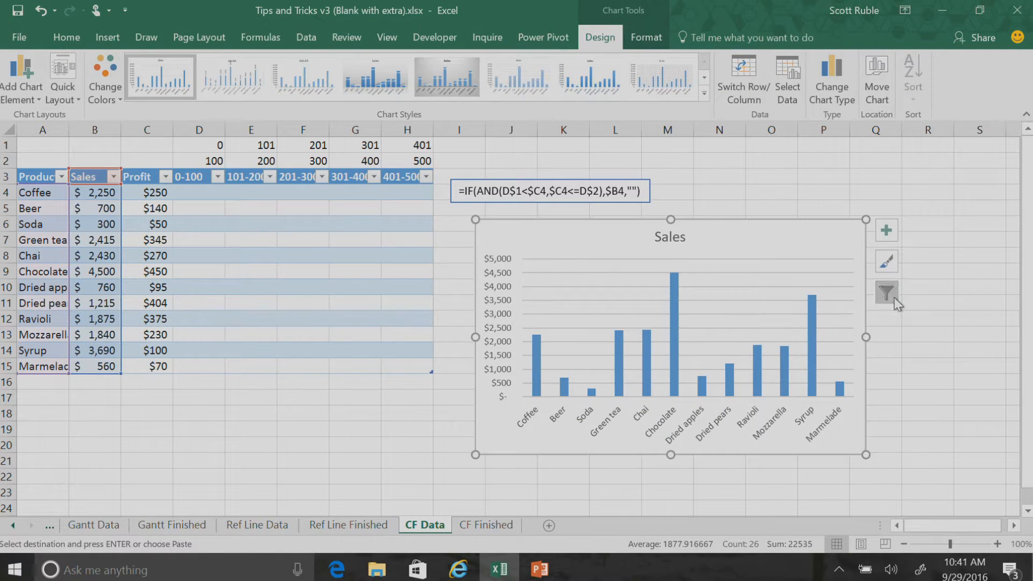
pyautogui.moveTo(866, 337); pyautogui.dragTo(967, 337)
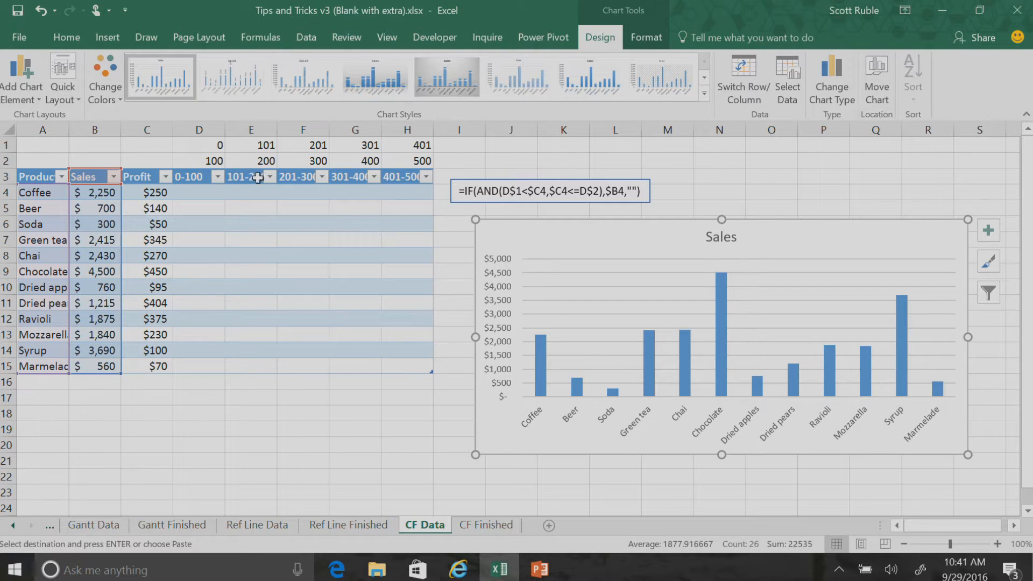
# Copy the text box formula =IF(AND(D$1<$C4,$C4<=D$2),$B4,"") into cell D4 of the 0-100 column
pyautogui.click(194, 183)
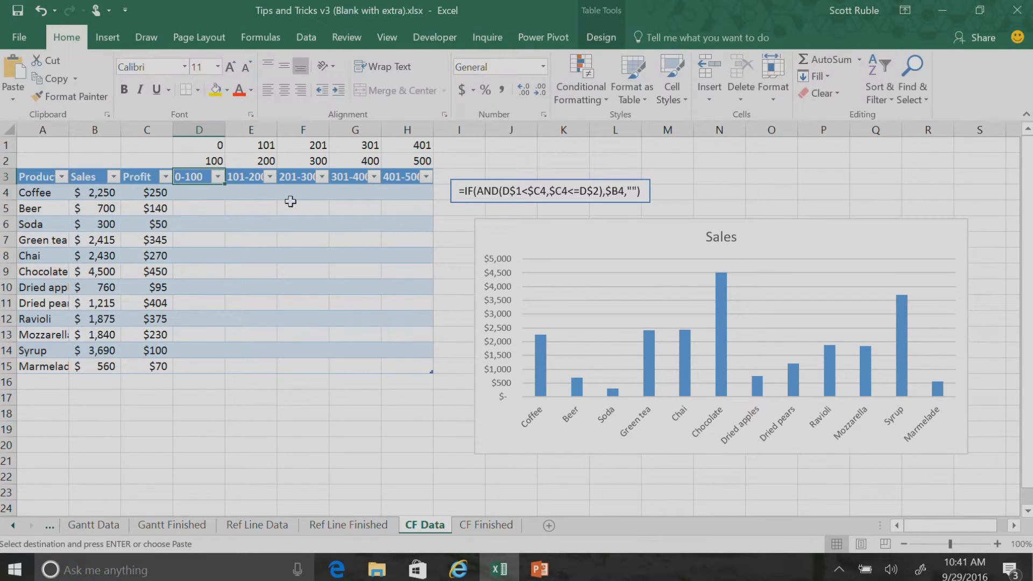
pyautogui.click(246, 178)
pyautogui.click(412, 178)
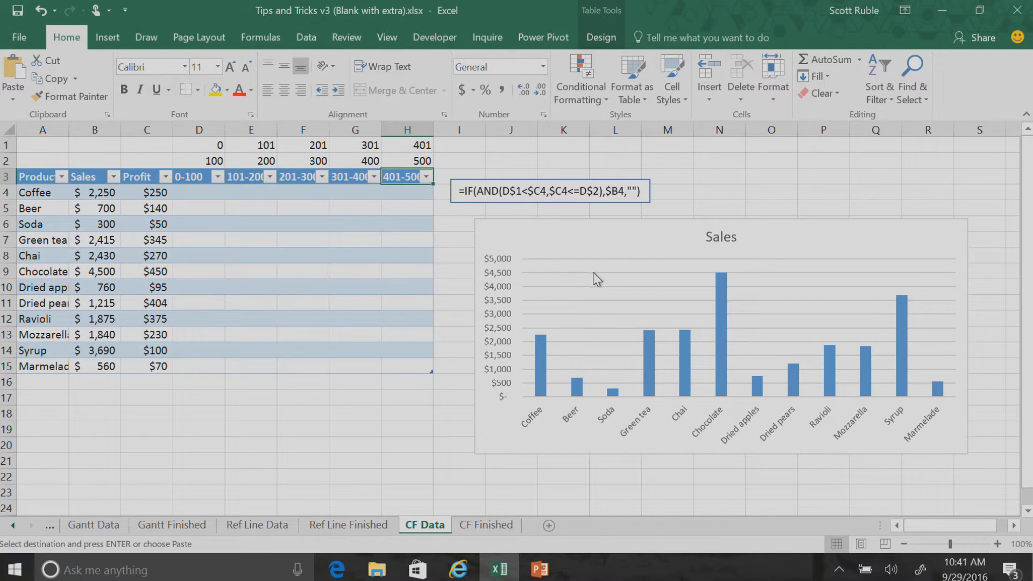
pyautogui.click(535, 192)
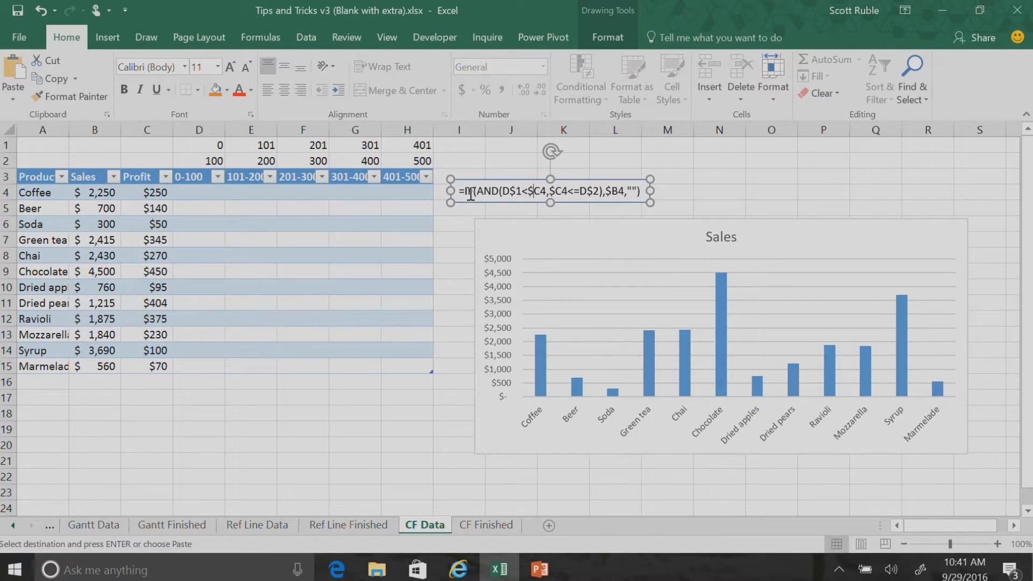
pyautogui.moveTo(462, 192); pyautogui.dragTo(637, 194)
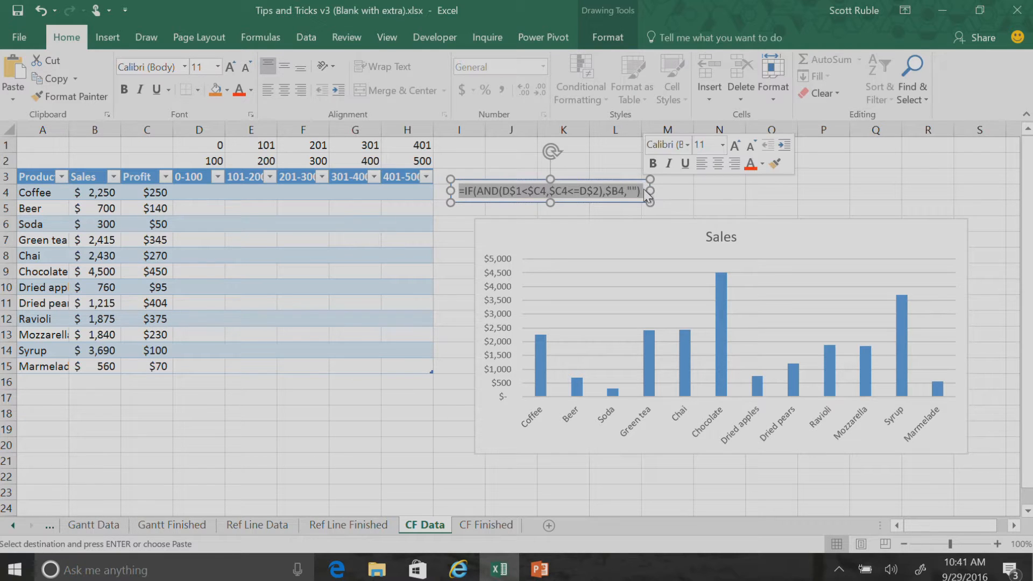
pyautogui.hotkey('ctrl', 'c')
pyautogui.click(199, 194)
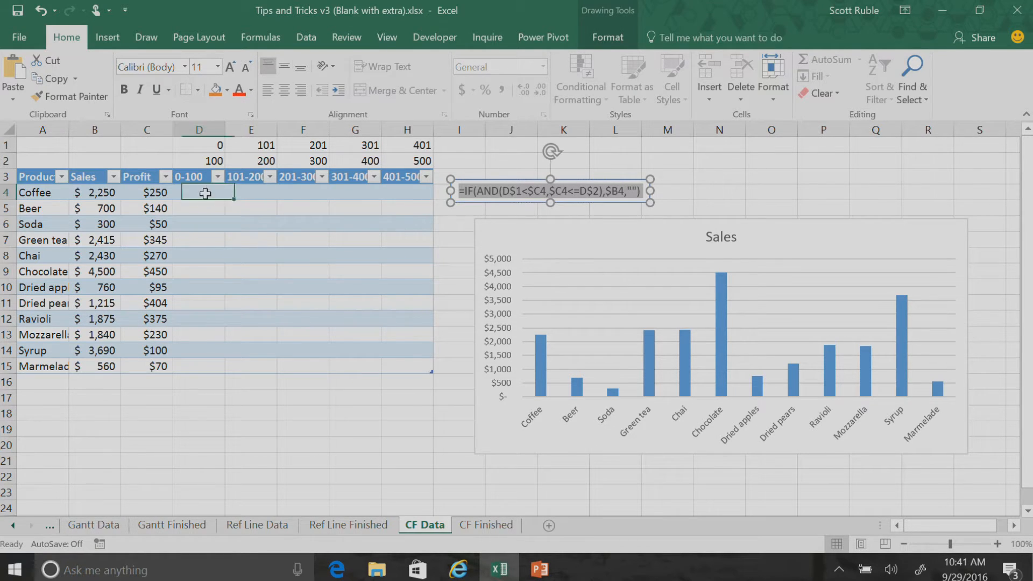
pyautogui.doubleClick(199, 193)
pyautogui.hotkey('ctrl', 'v')
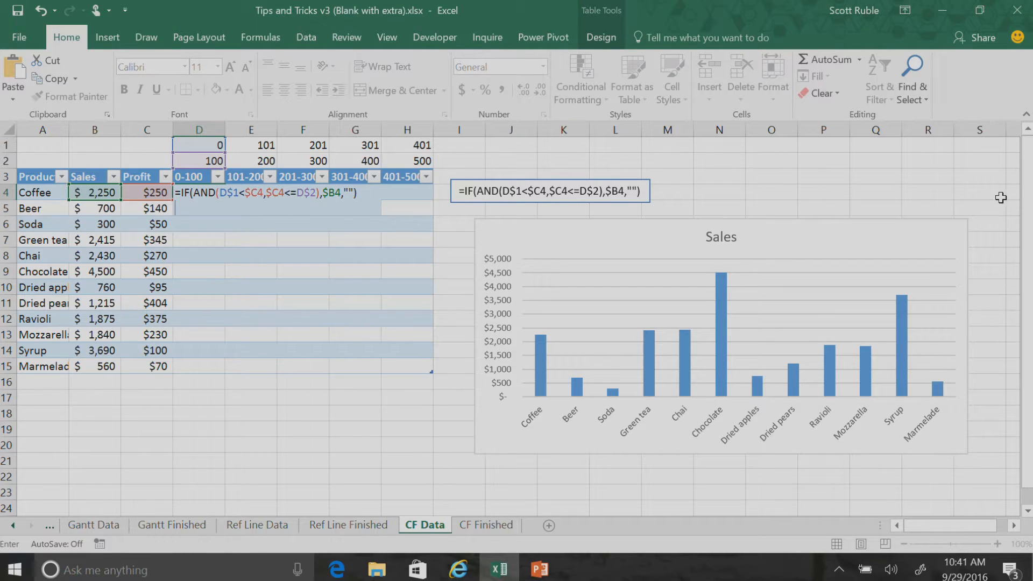
# Commit the formula in D4 and turn on the formula bar with that cell selected
pyautogui.click(382, 37)
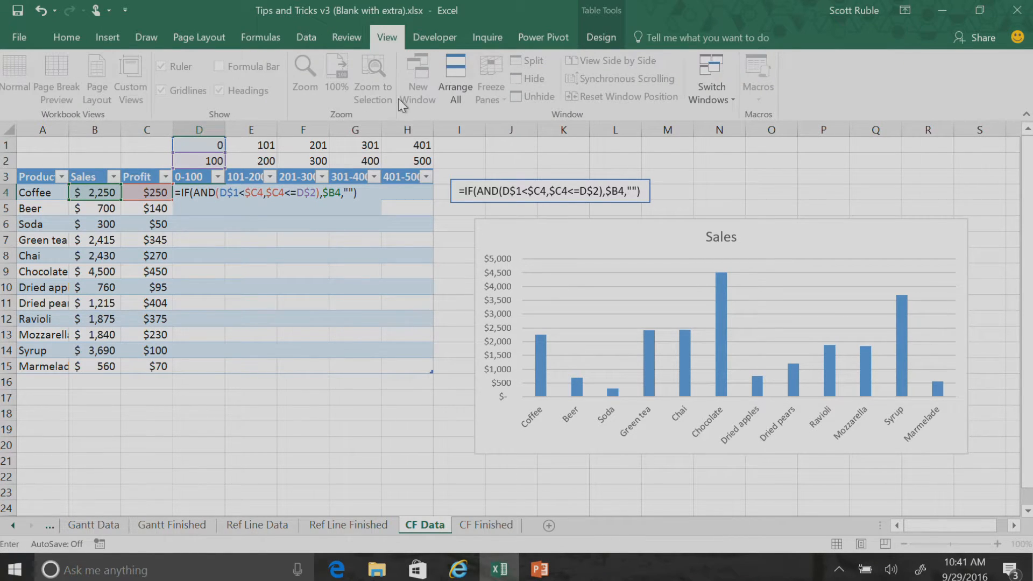
pyautogui.click(356, 253)
pyautogui.click(212, 192)
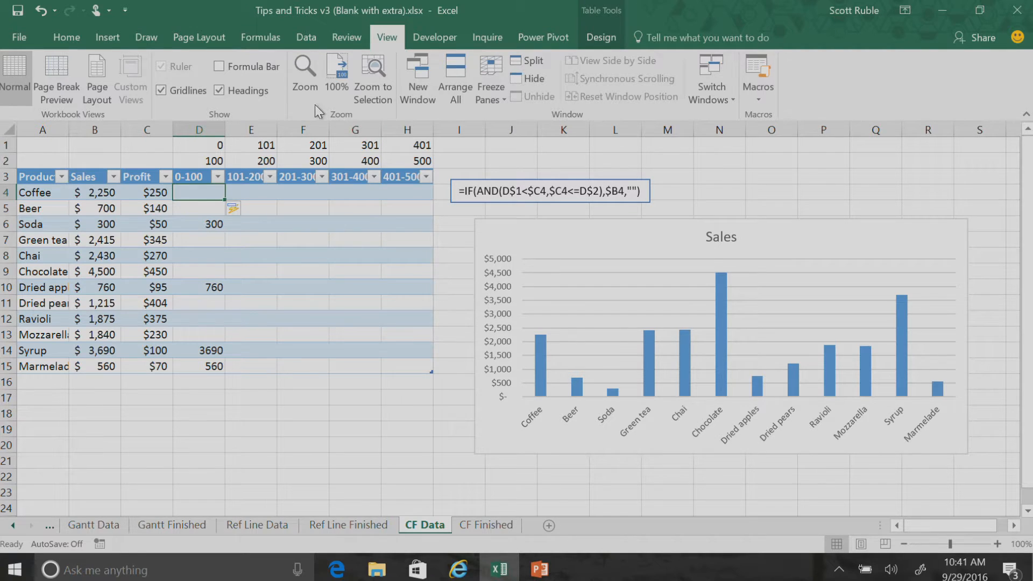
pyautogui.click(219, 66)
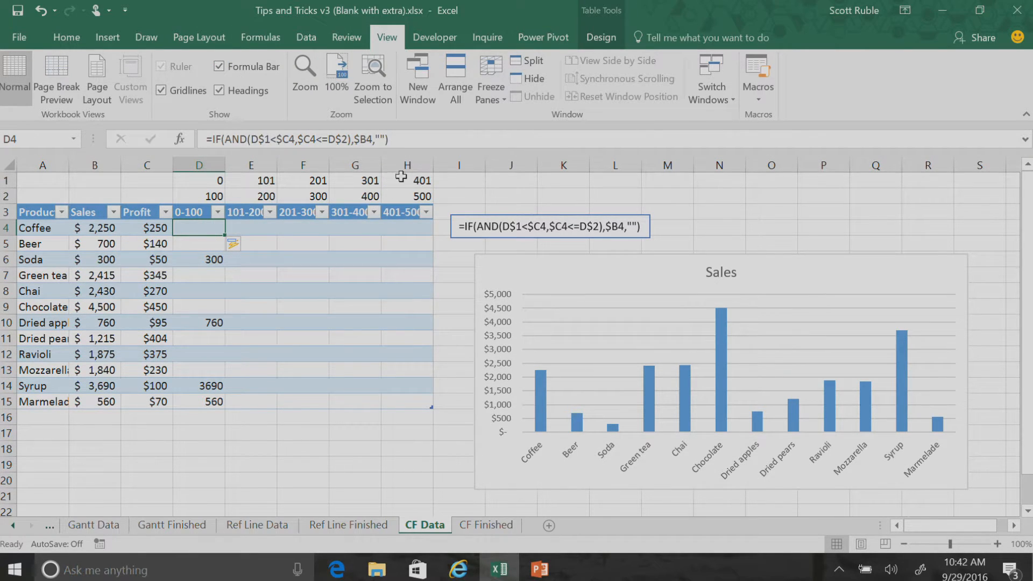
# Examine the D4 formula, particularly its AND logical test, and check how it applies to Soda in D6
pyautogui.moveTo(399, 139); pyautogui.dragTo(189, 122)
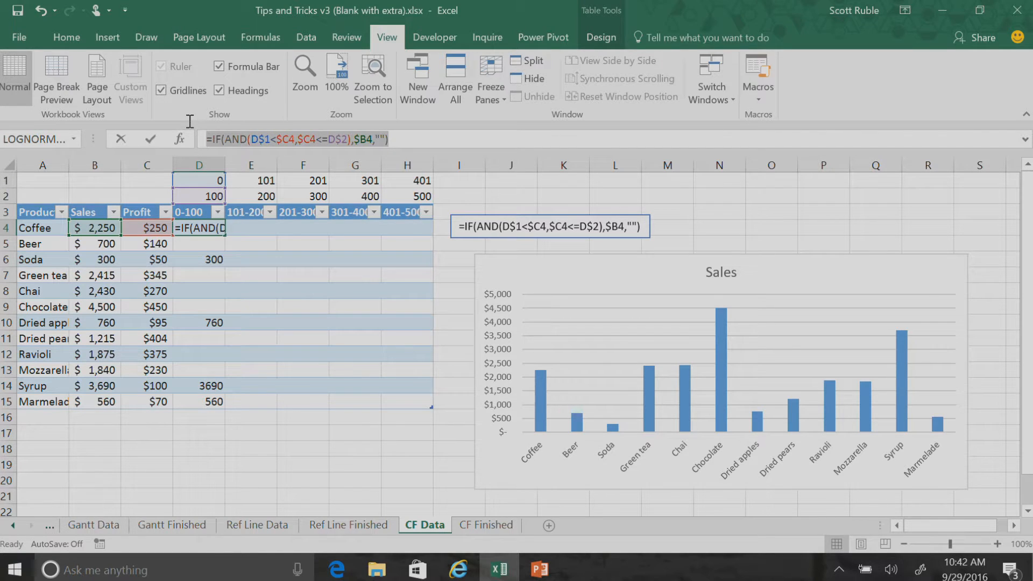
pyautogui.click(410, 141)
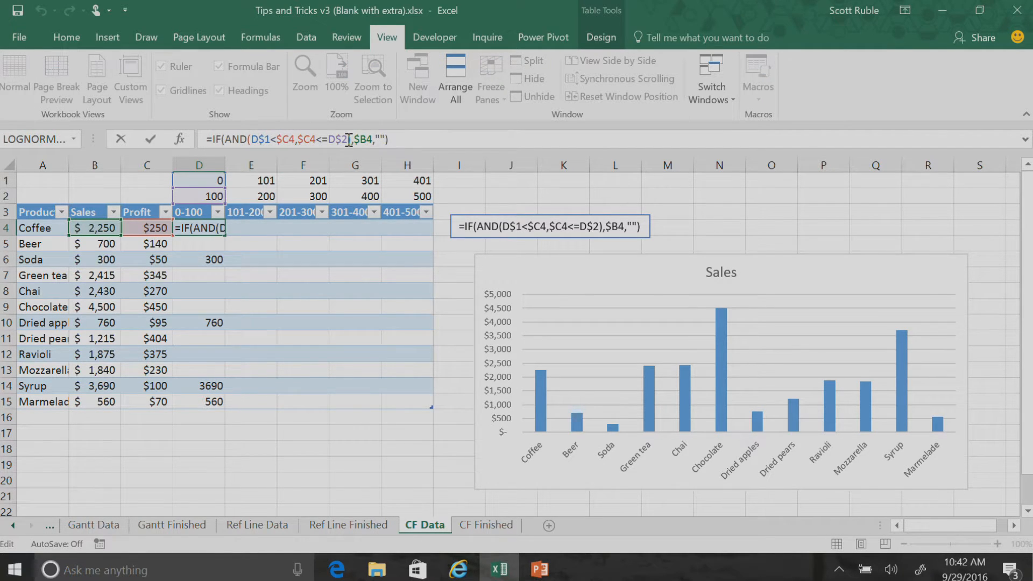
pyautogui.moveTo(352, 139); pyautogui.dragTo(225, 138)
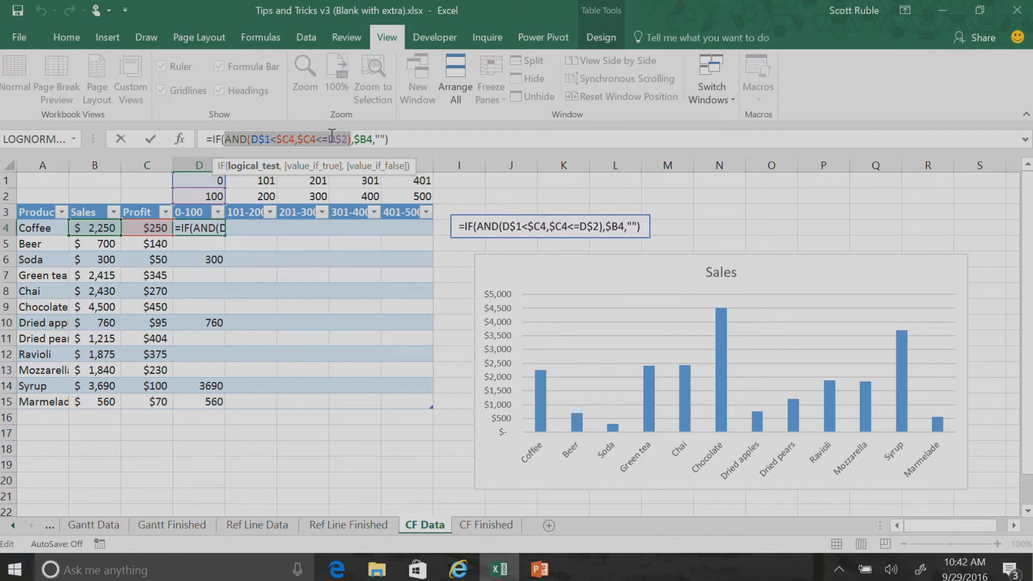
pyautogui.click(350, 143)
pyautogui.moveTo(353, 139); pyautogui.dragTo(235, 139)
pyautogui.press('Return')
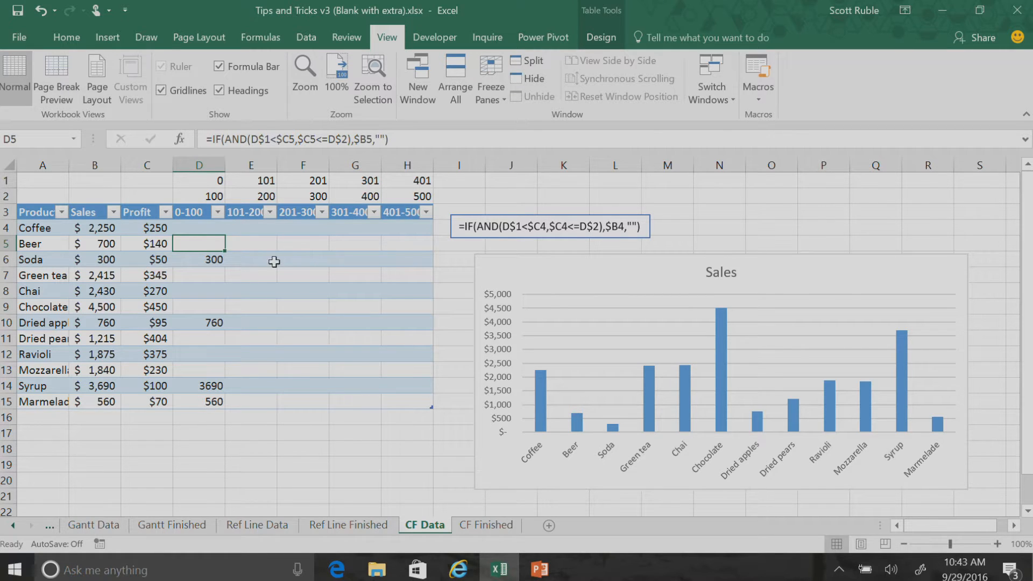
pyautogui.click(208, 259)
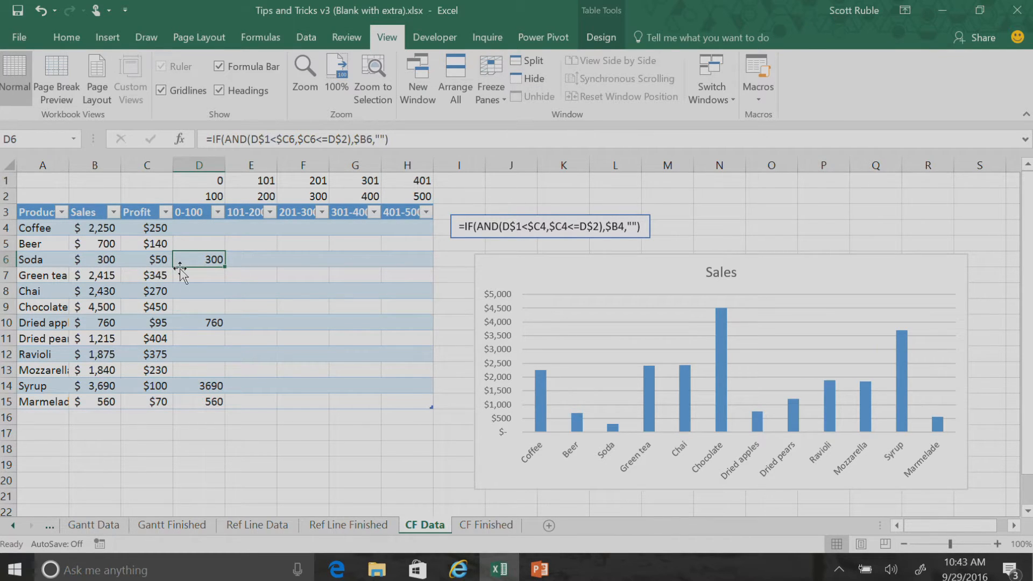
# Fill the 0-100 column's formula across the other profit range columns, covering D4:H15
pyautogui.moveTo(214, 230); pyautogui.dragTo(216, 402)
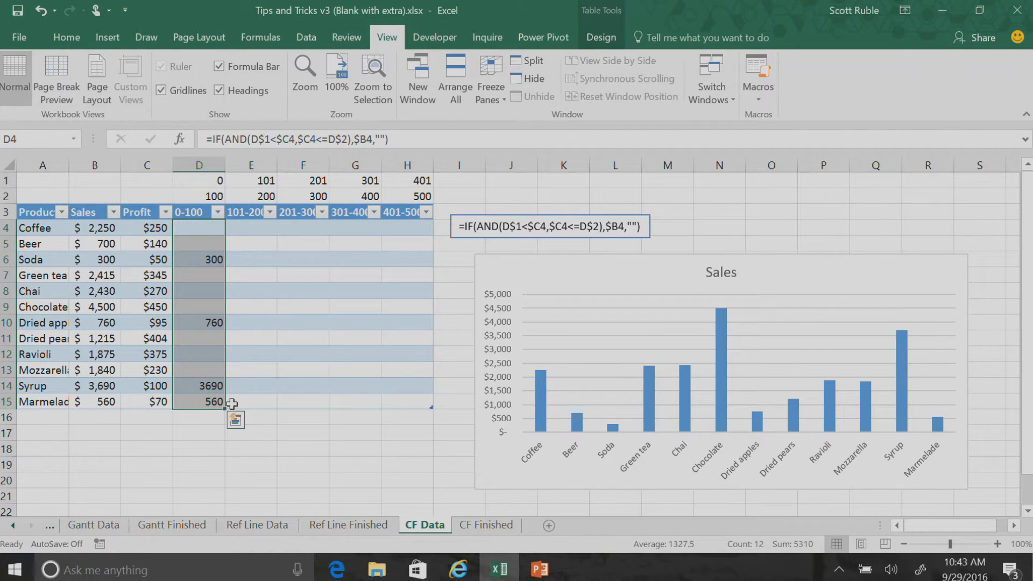
pyautogui.moveTo(210, 226); pyautogui.dragTo(407, 413)
pyautogui.keyDown('shift'); pyautogui.click(413, 409); pyautogui.keyUp('shift')
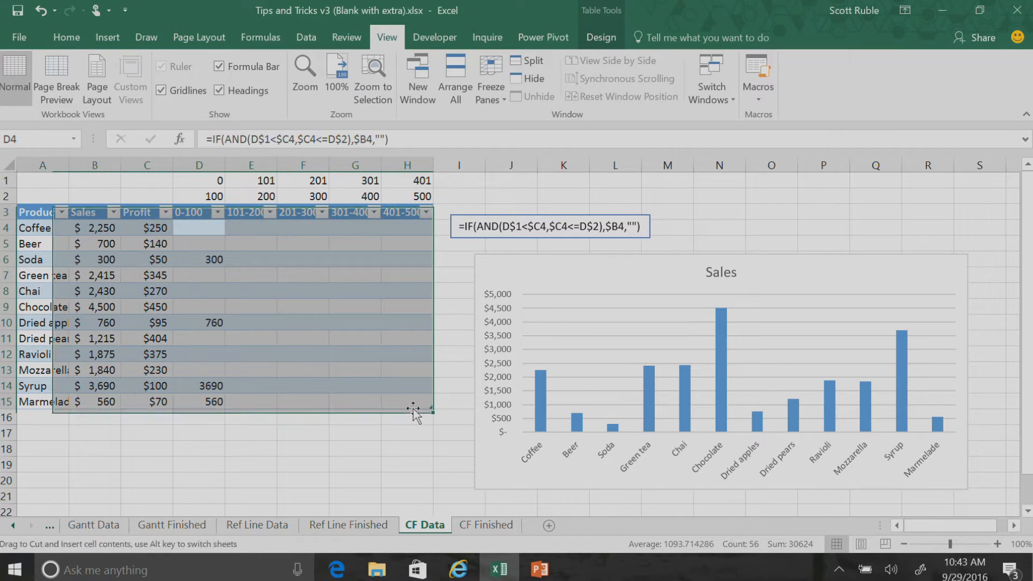
pyautogui.click(265, 307)
pyautogui.moveTo(200, 228); pyautogui.dragTo(409, 404)
pyautogui.hotkey('ctrl', 'r')
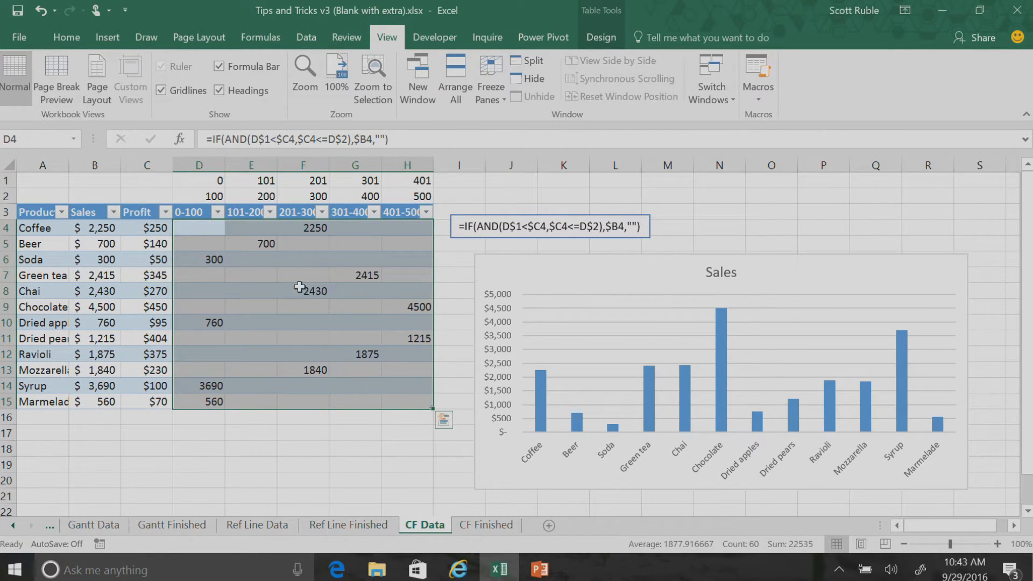
# Format the profit range cells D4:H15 with the dollar accounting number format
pyautogui.click(361, 327)
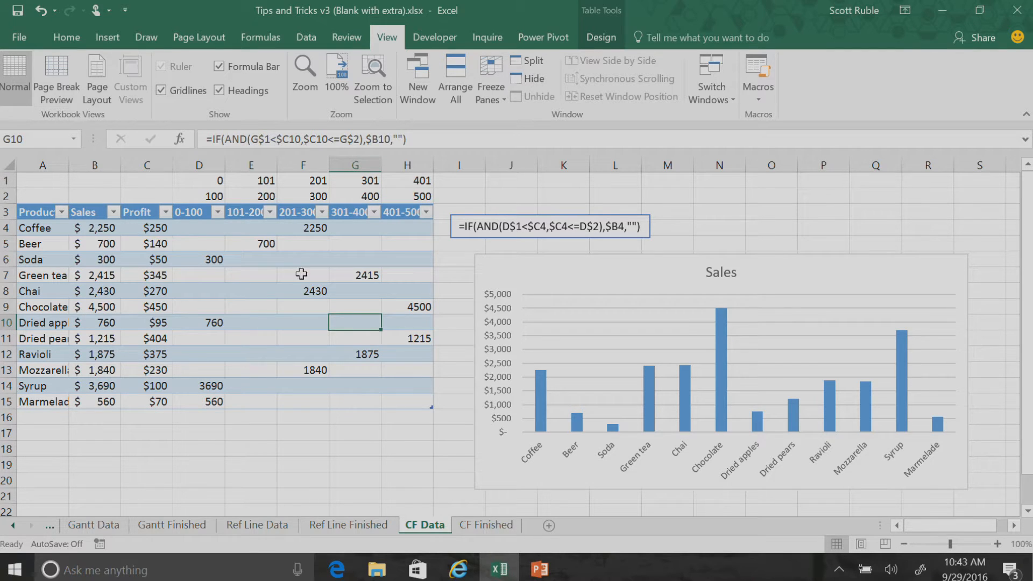
pyautogui.moveTo(214, 230); pyautogui.dragTo(420, 401)
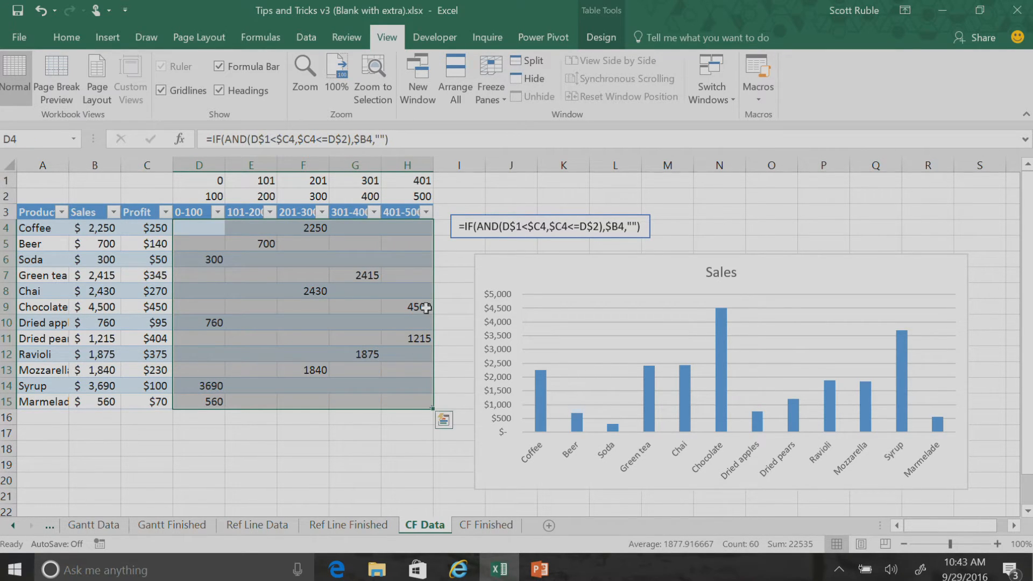
pyautogui.click(57, 35)
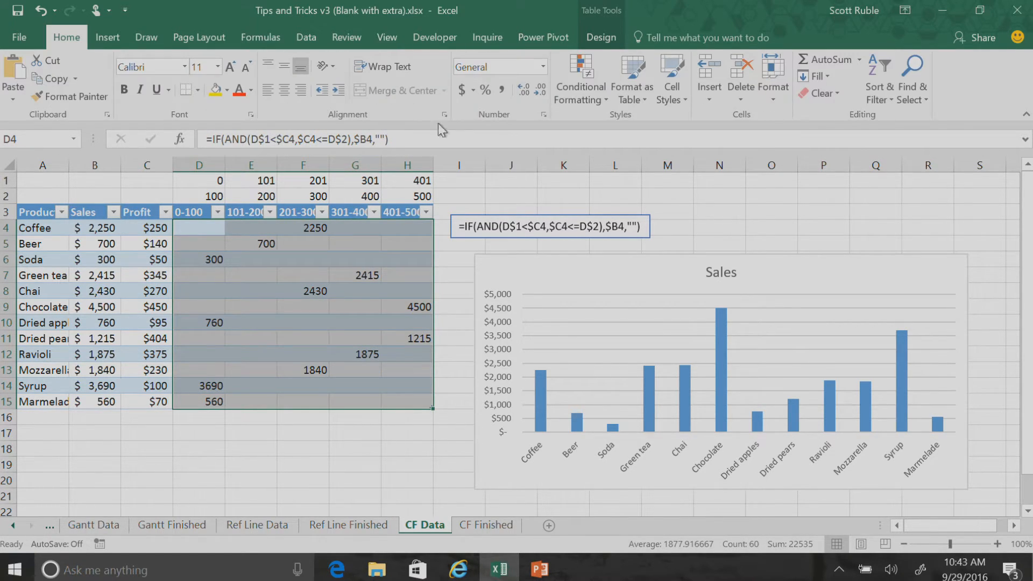
pyautogui.click(462, 89)
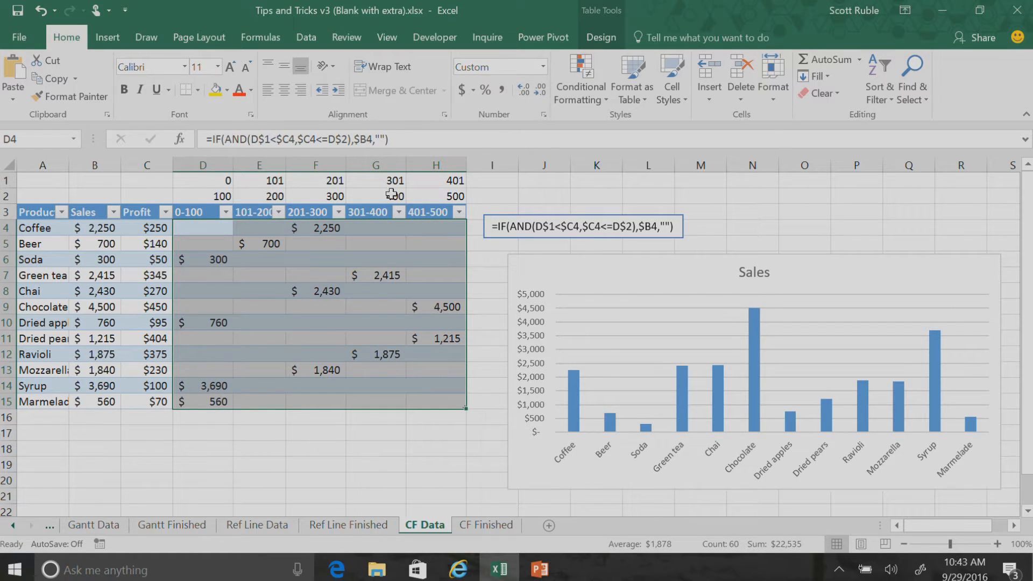
pyautogui.click(260, 276)
# Change the Sales chart's data range from the Sales column to the five profit range columns, 0-100 through 401-500
pyautogui.click(594, 267)
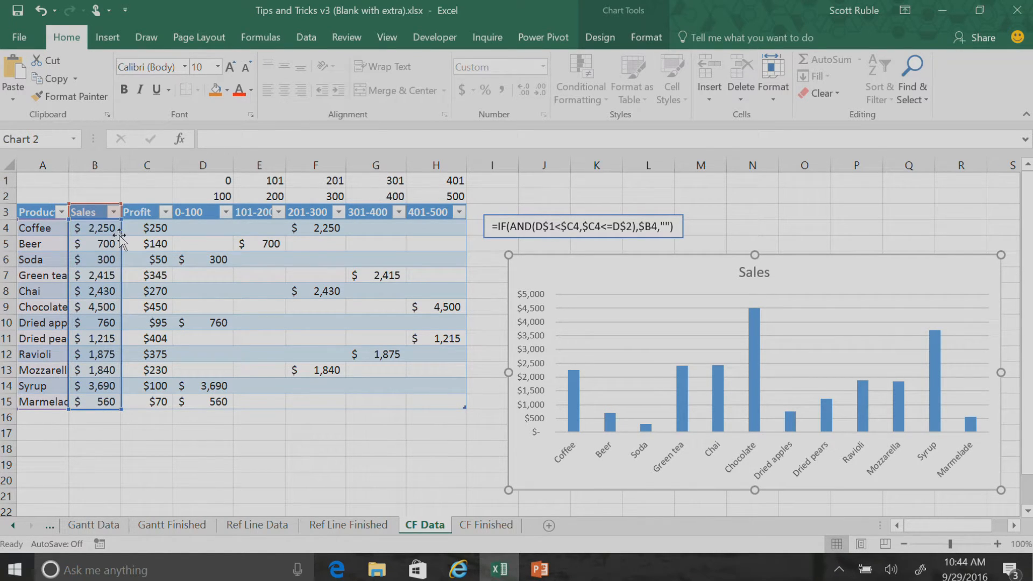
pyautogui.moveTo(123, 240); pyautogui.dragTo(216, 237)
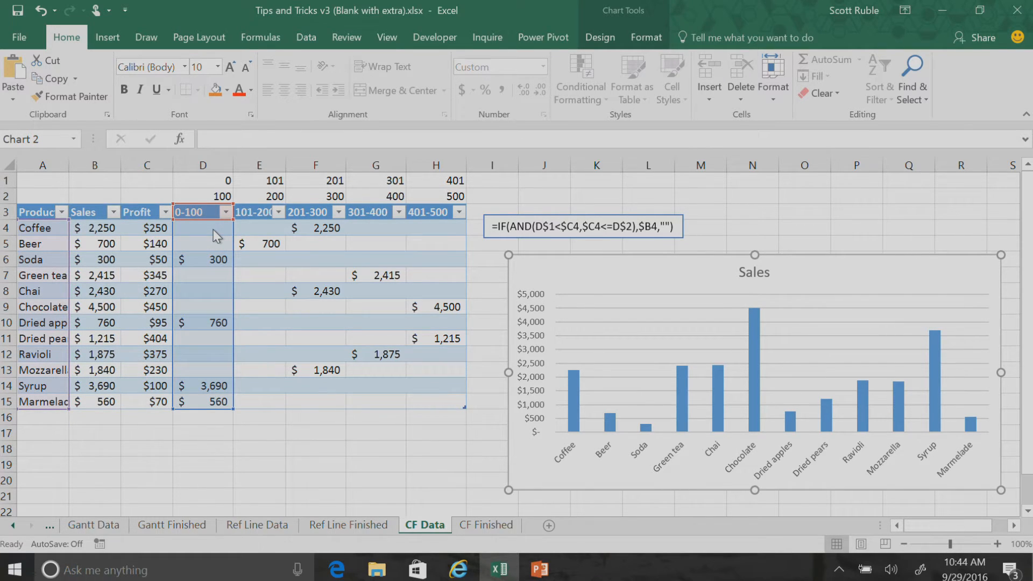
pyautogui.moveTo(217, 237); pyautogui.dragTo(213, 229)
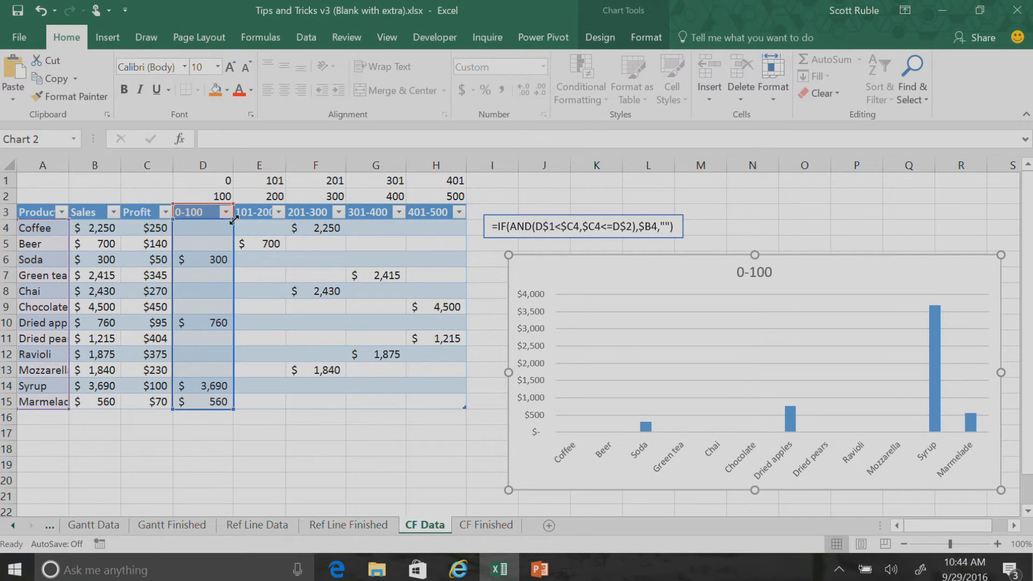
pyautogui.moveTo(235, 219); pyautogui.dragTo(447, 214)
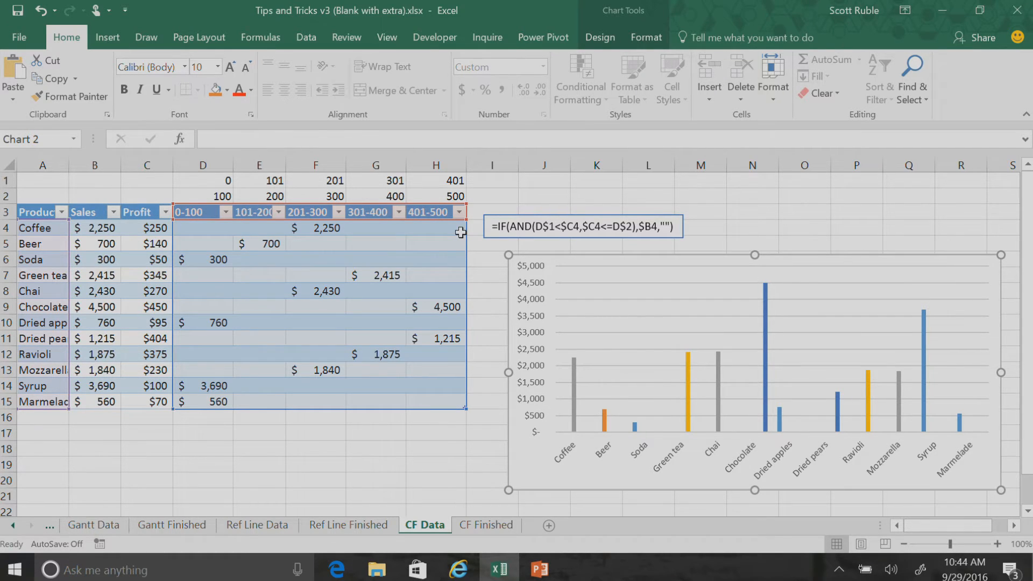
# Widen the chart and move it up over the profit range columns of the table
pyautogui.moveTo(508, 372); pyautogui.dragTo(367, 372)
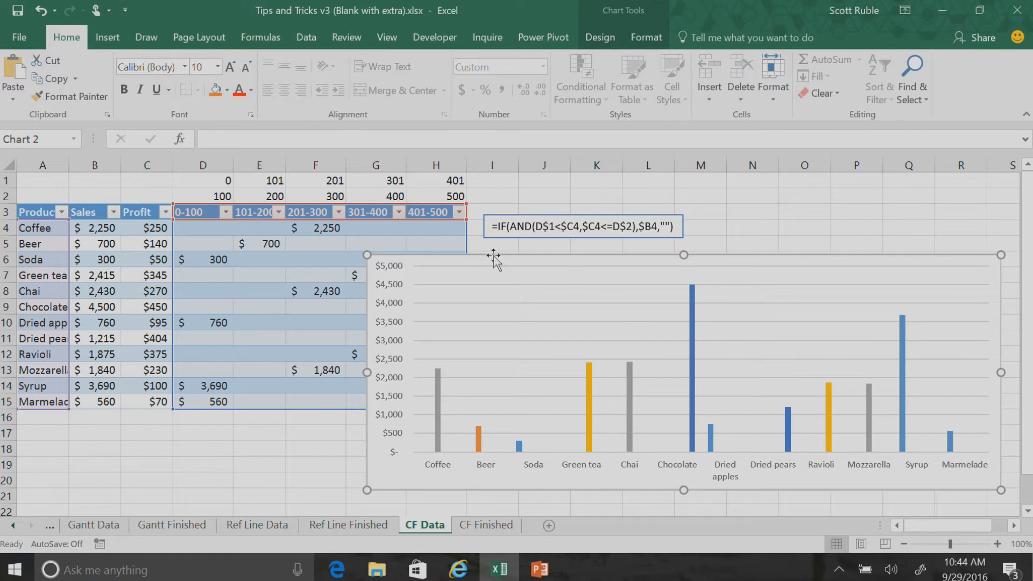
pyautogui.click(371, 267)
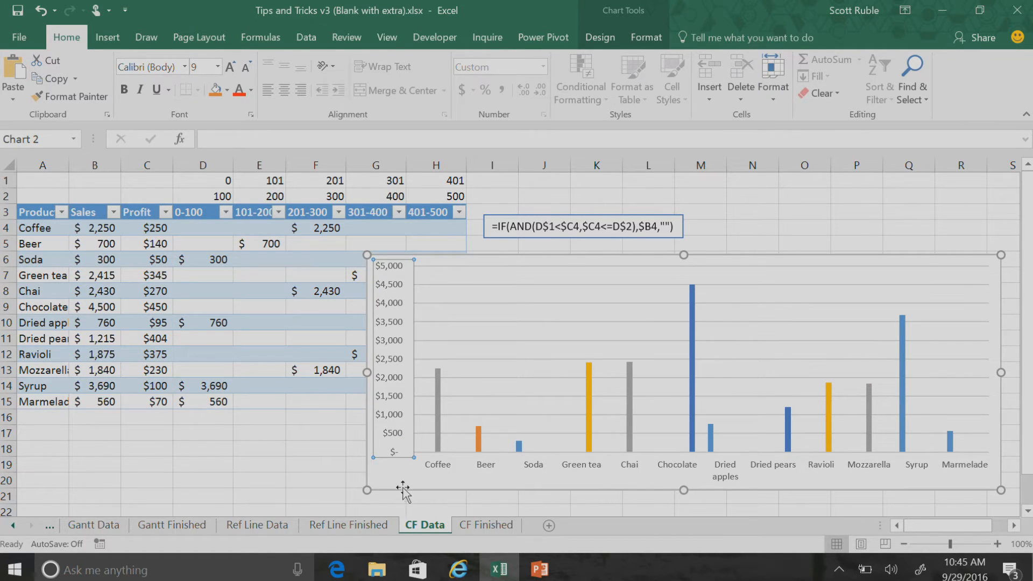
pyautogui.moveTo(371, 479); pyautogui.dragTo(251, 408)
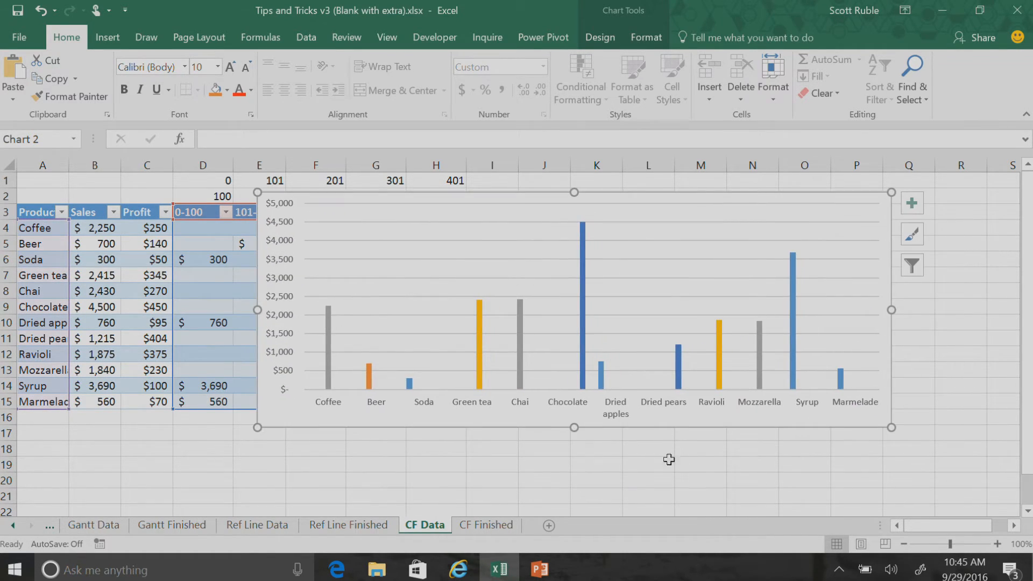
# Move the chart further over the table and add a legend for the profit ranges
pyautogui.click(910, 204)
pyautogui.click(912, 206)
pyautogui.moveTo(375, 428); pyautogui.dragTo(270, 432)
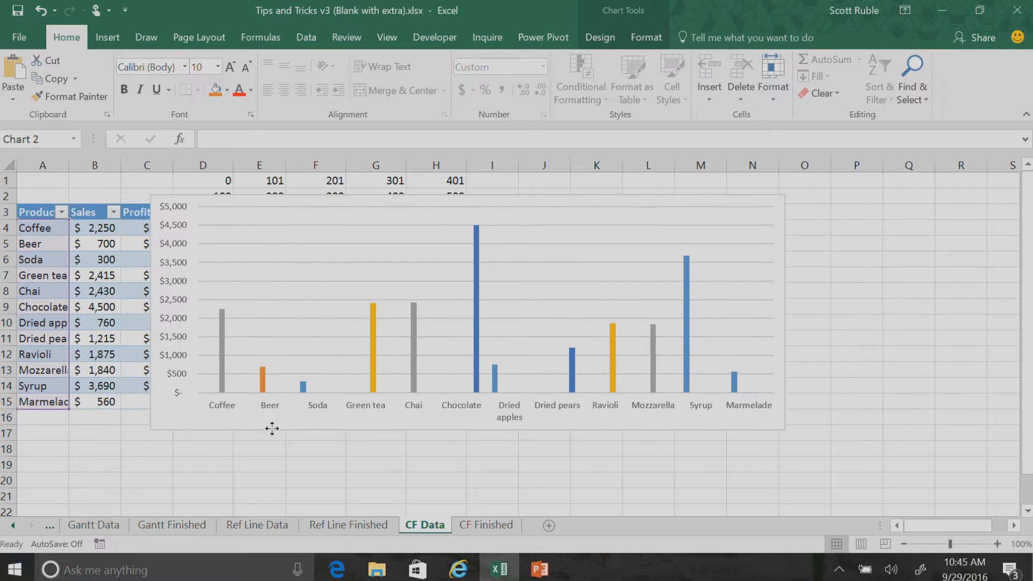
pyautogui.click(805, 206)
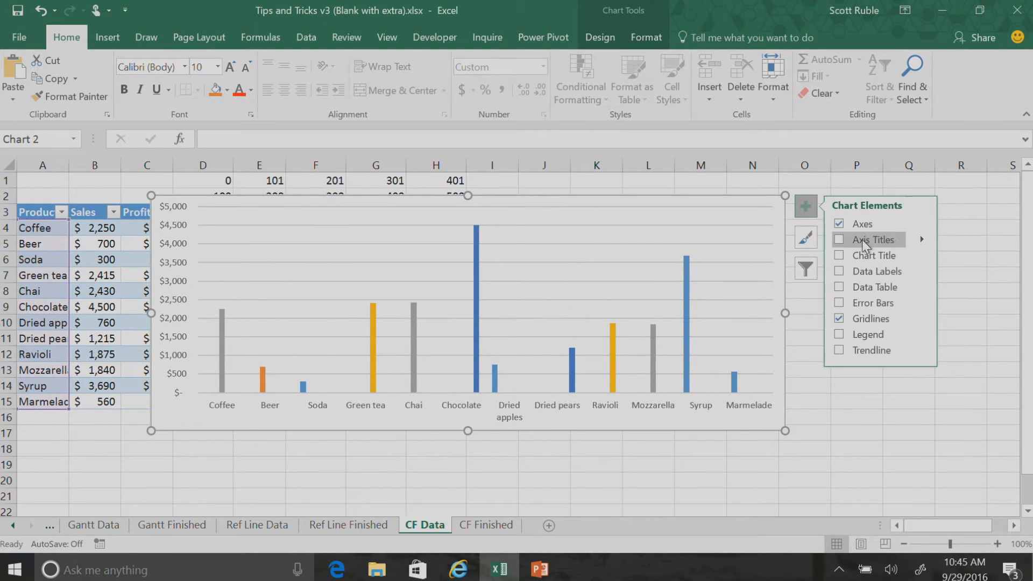
pyautogui.click(839, 334)
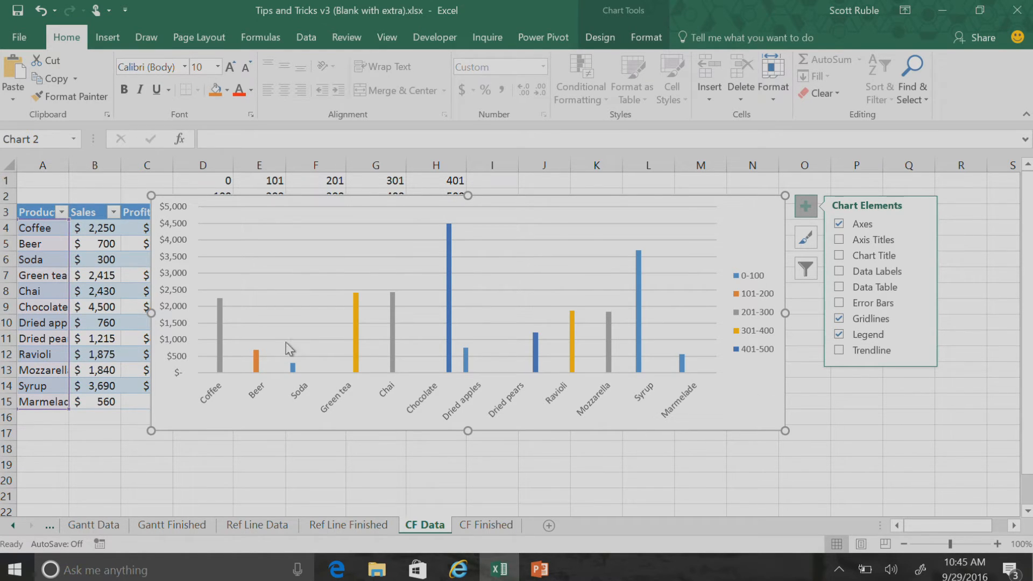
# Increase the overlap of the chart's data series and reduce their gap width to make the columns wider
pyautogui.doubleClick(224, 335)
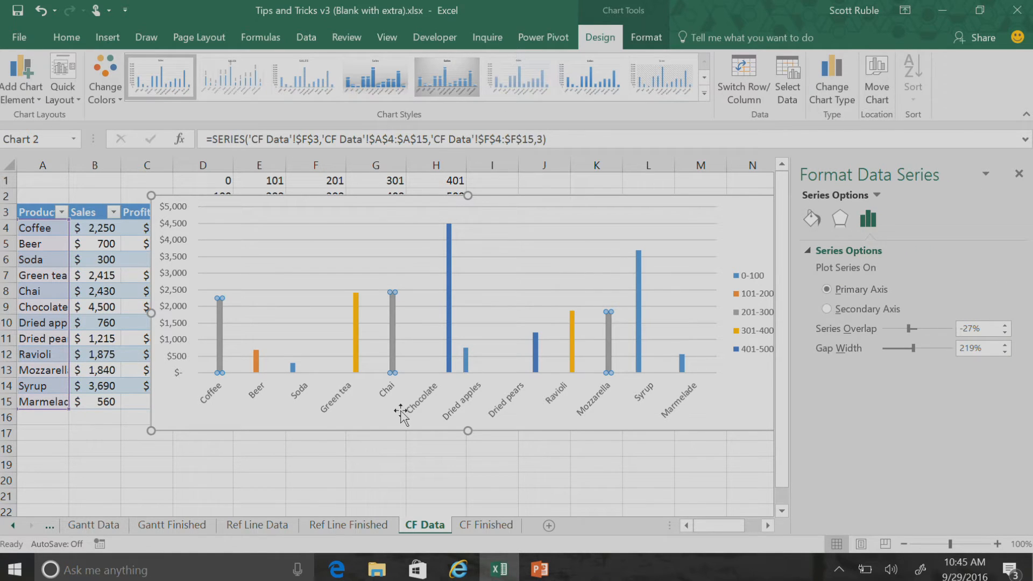
pyautogui.moveTo(911, 328); pyautogui.dragTo(883, 349)
pyautogui.click(1018, 173)
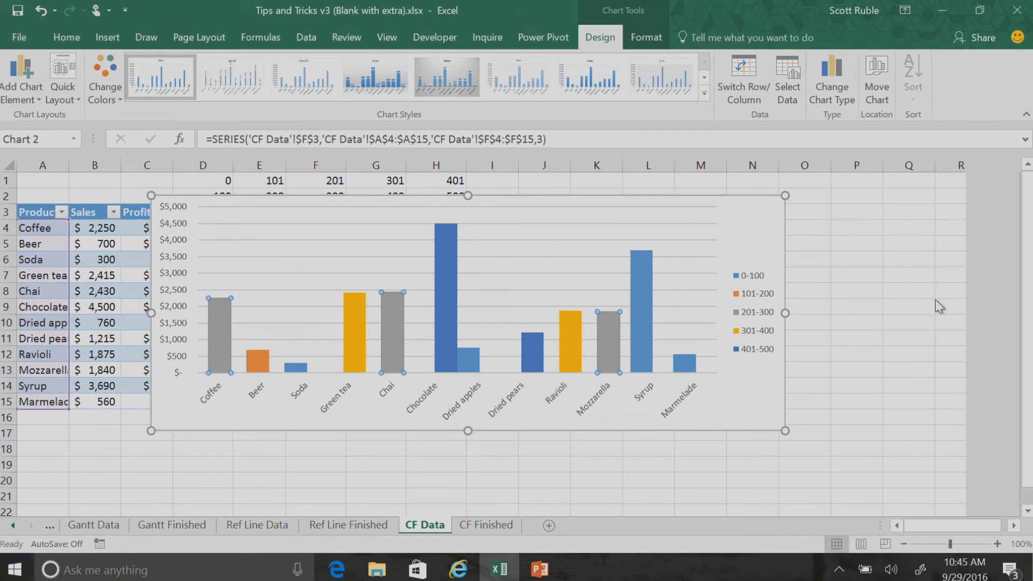
# Apply the monochromatic orange color palette, running from dark to light, to the chart and deselect it
pyautogui.click(756, 236)
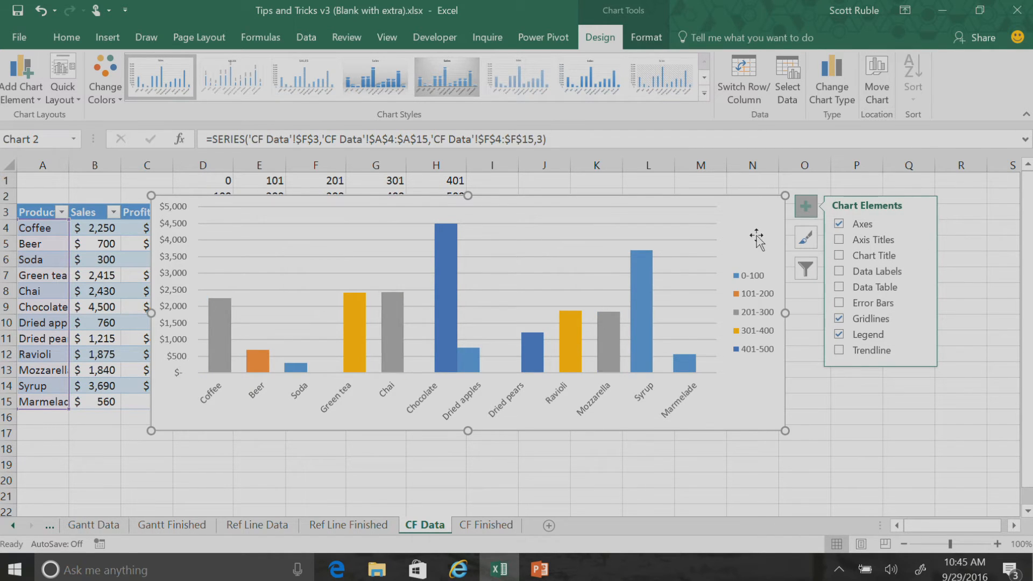
pyautogui.click(804, 237)
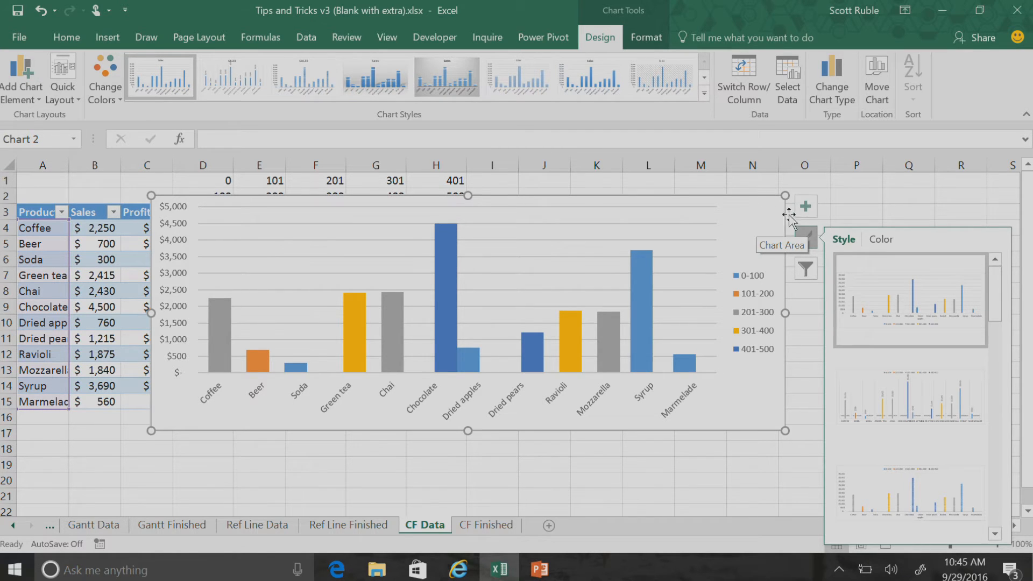
pyautogui.click(879, 241)
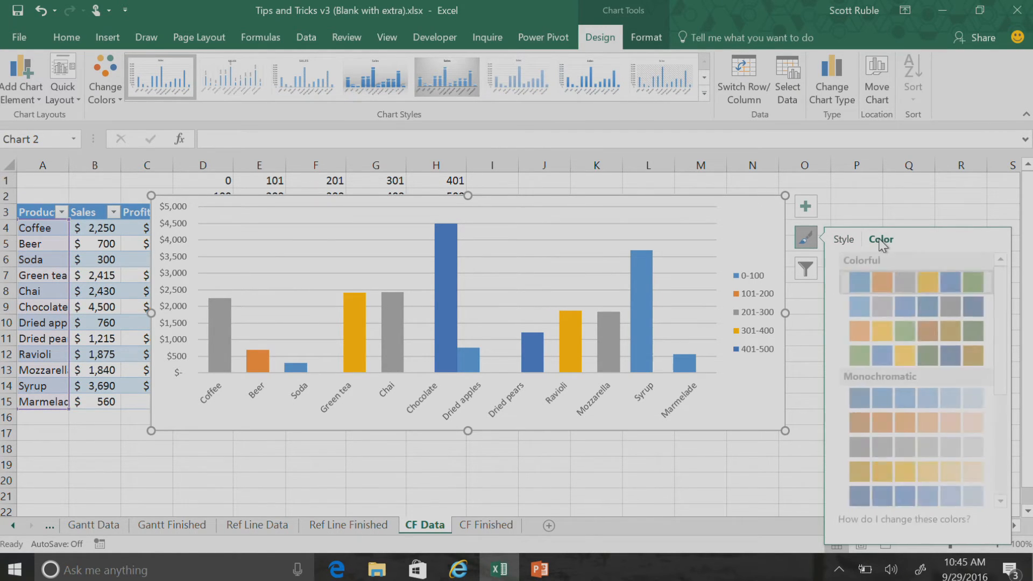
pyautogui.click(957, 422)
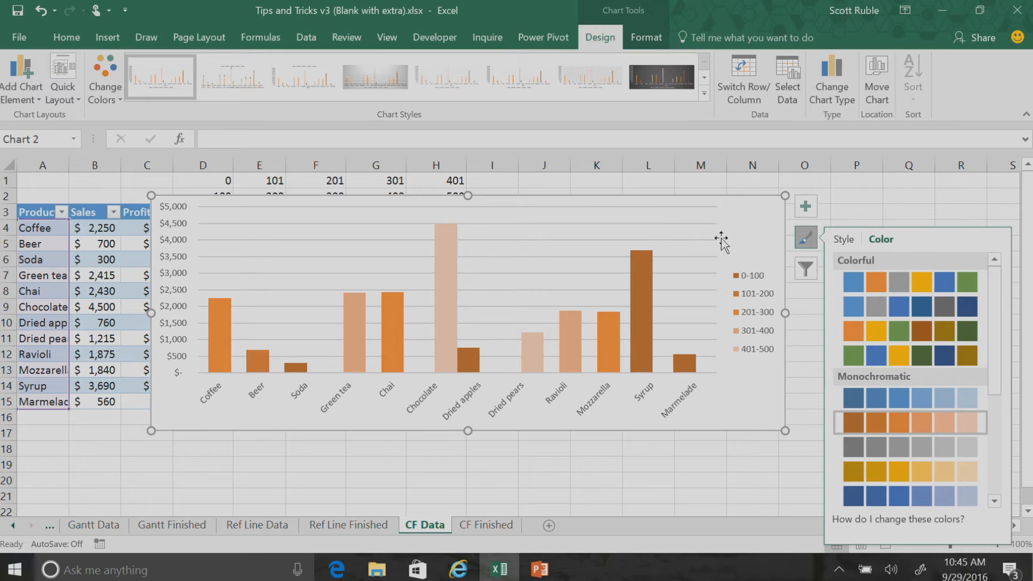
pyautogui.moveTo(731, 479); pyautogui.dragTo(723, 477)
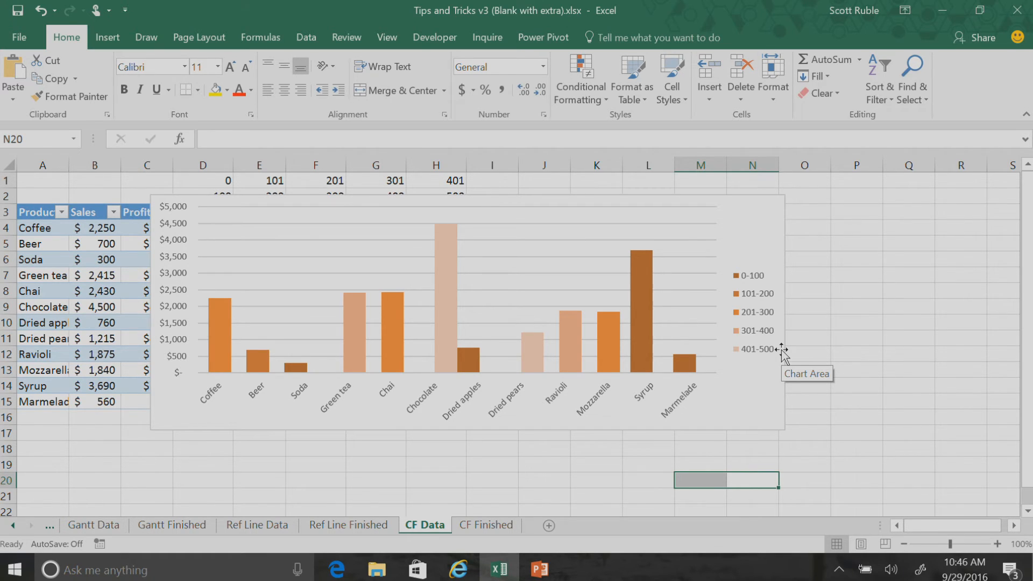
# Go to the Data Label Finished sheet and view the column chart with the Best Product callout
pyautogui.click(11, 525)
pyautogui.click(12, 524)
pyautogui.click(11, 524)
pyautogui.click(81, 530)
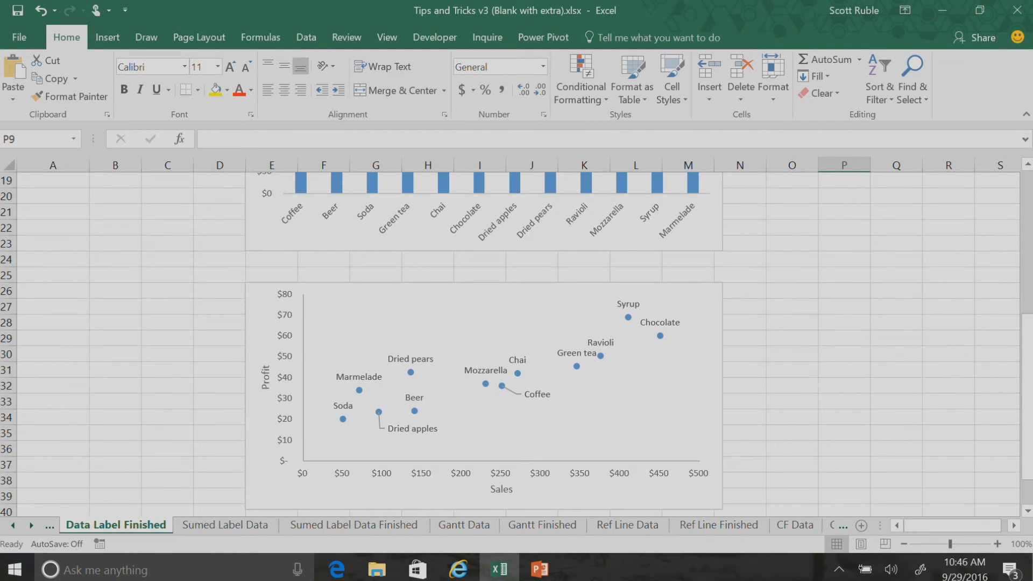
pyautogui.moveTo(1027, 371); pyautogui.dragTo(1027, 250)
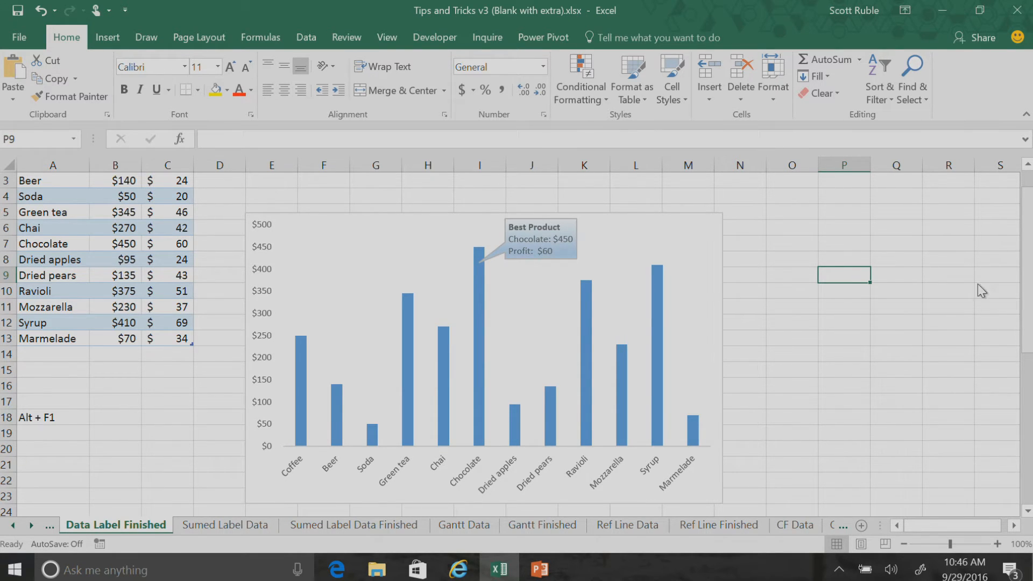
# Switch to the PowerPoint presentation, show slide 6, Labeling Data – Single Point, and enlarge its notes area to read the instructions
pyautogui.click(539, 568)
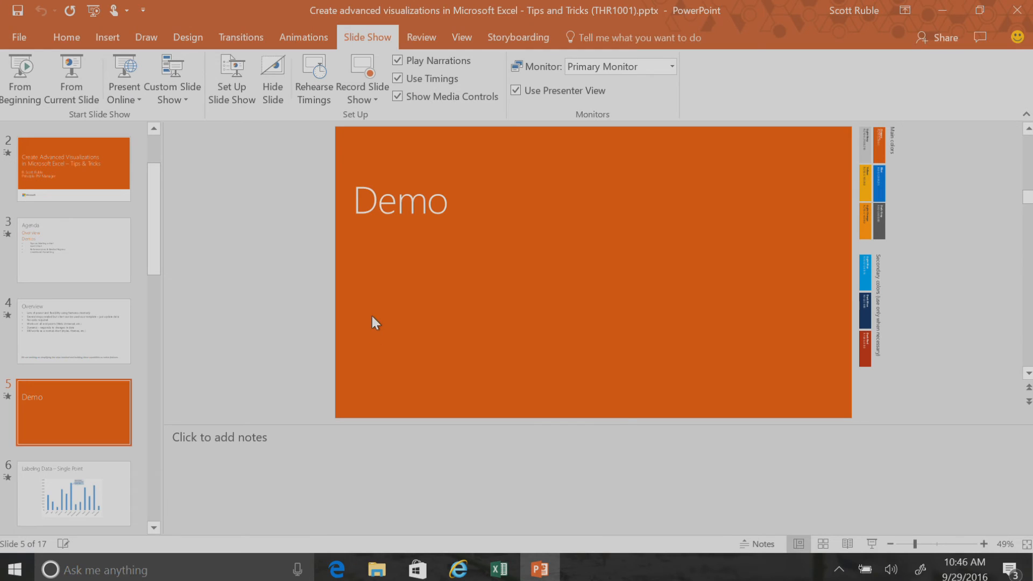
pyautogui.moveTo(156, 206); pyautogui.dragTo(163, 263)
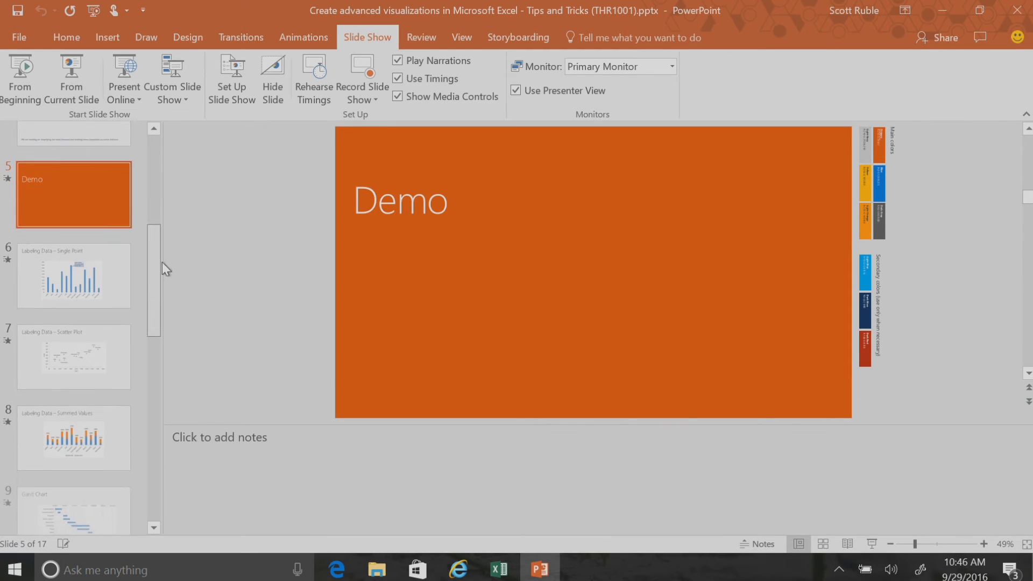
pyautogui.click(123, 267)
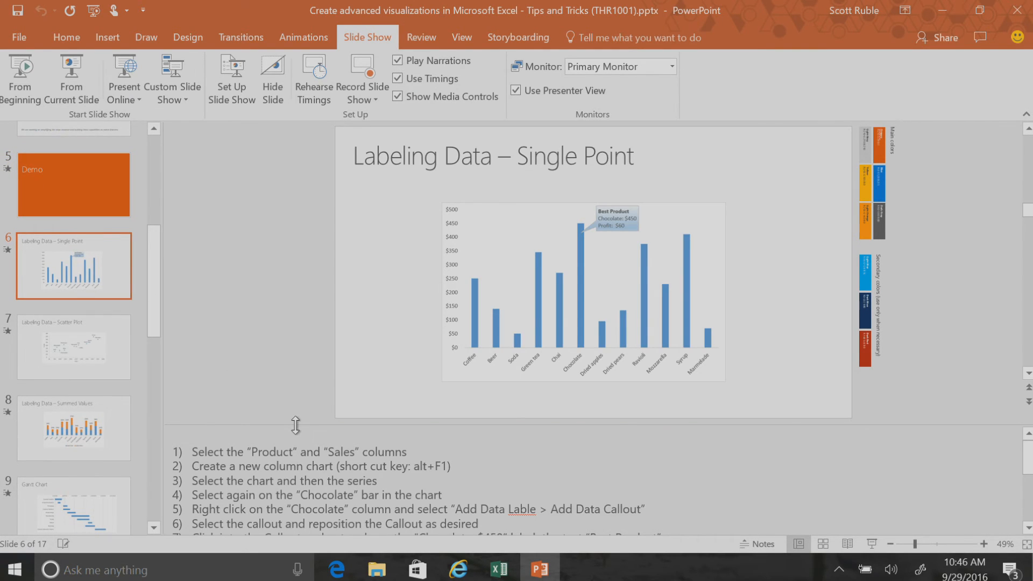
pyautogui.moveTo(296, 425); pyautogui.dragTo(296, 368)
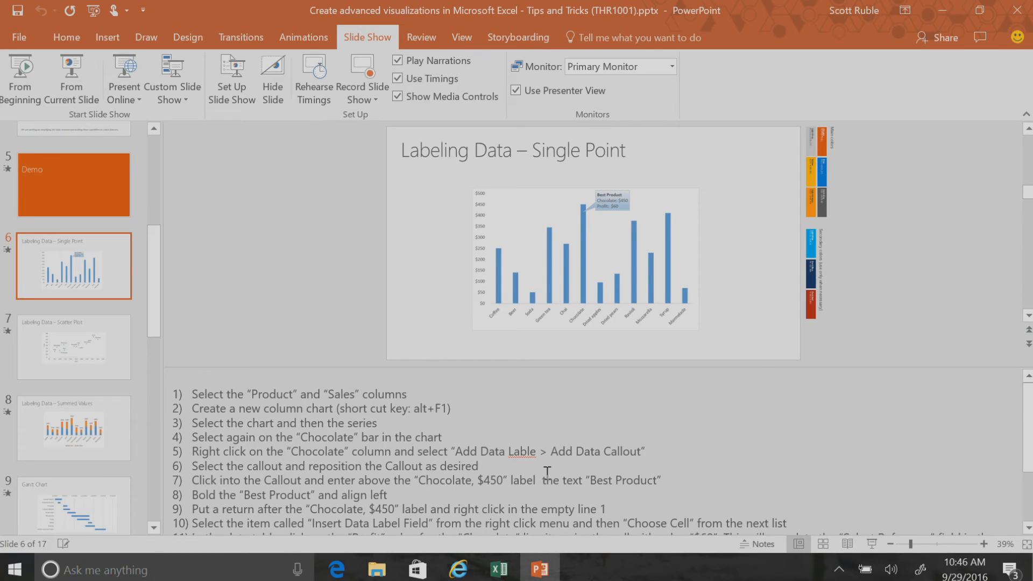